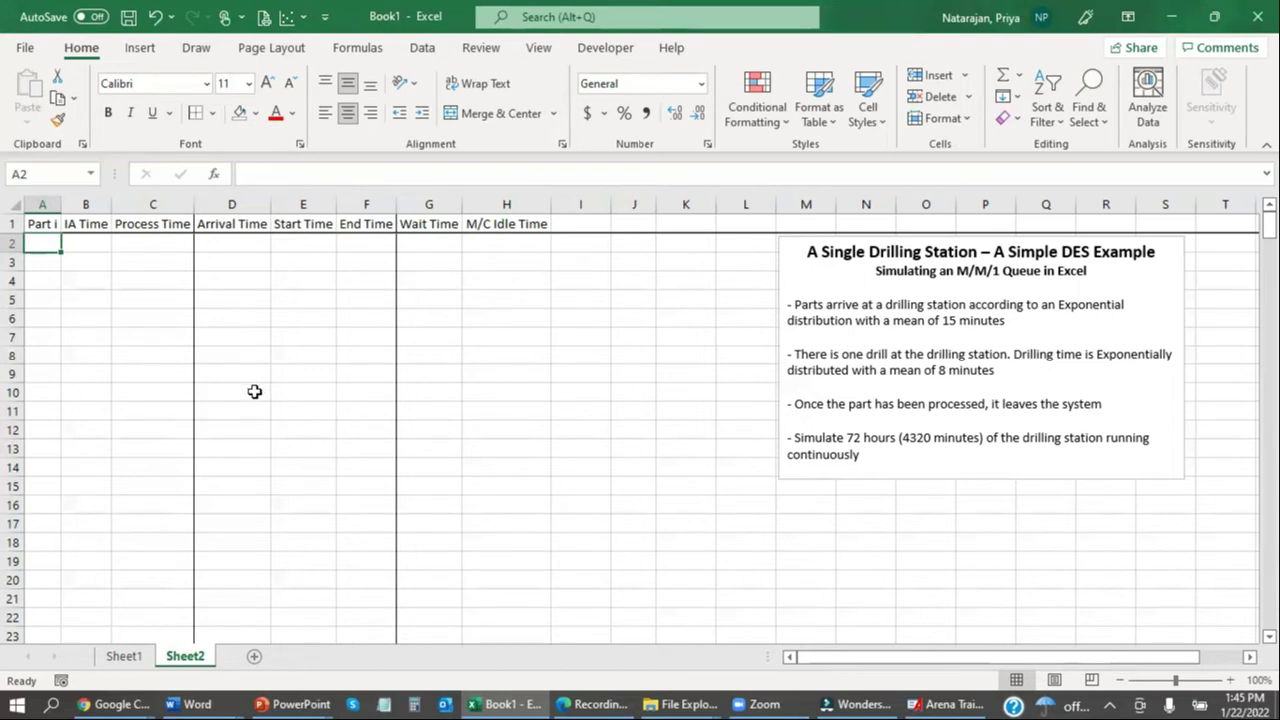
# Number the parts 1 through 5 in cells A2 to A6 of the Part i column
pyautogui.write('1')
pyautogui.press('Return')
pyautogui.write('2')
pyautogui.press('Return')
pyautogui.write('3')
pyautogui.press('Return')
pyautogui.write('4')
pyautogui.press('Return')
pyautogui.write('5')
pyautogui.press('Return')
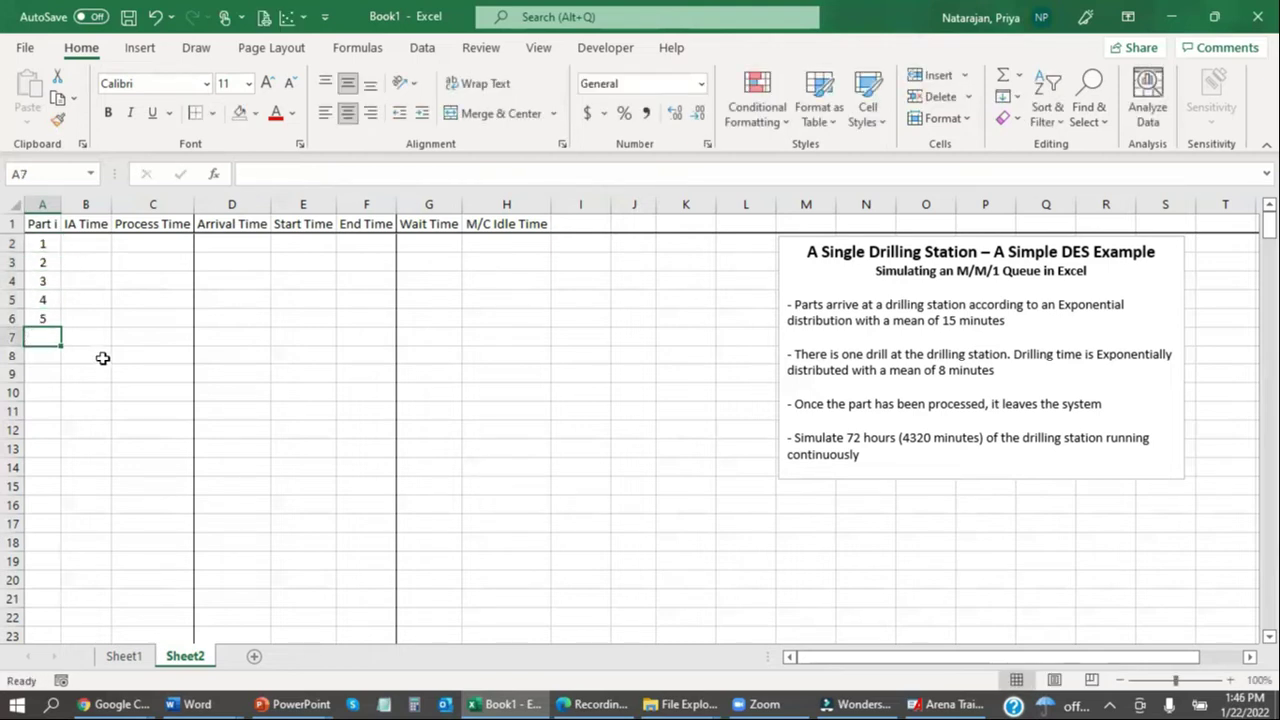
# Enter the exponential interarrival time formula =-15*LN(RAND()) for part 1 in cell B2
pyautogui.click(96, 240)
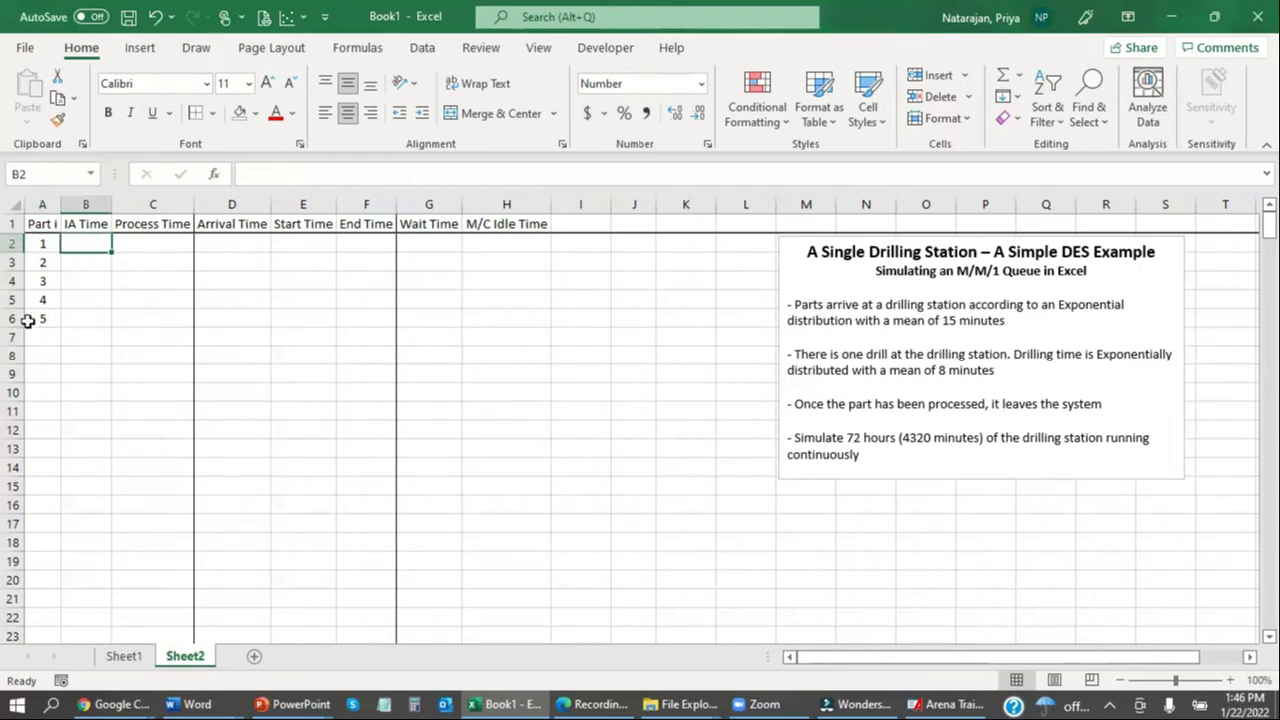
pyautogui.moveTo(148, 242); pyautogui.dragTo(145, 318)
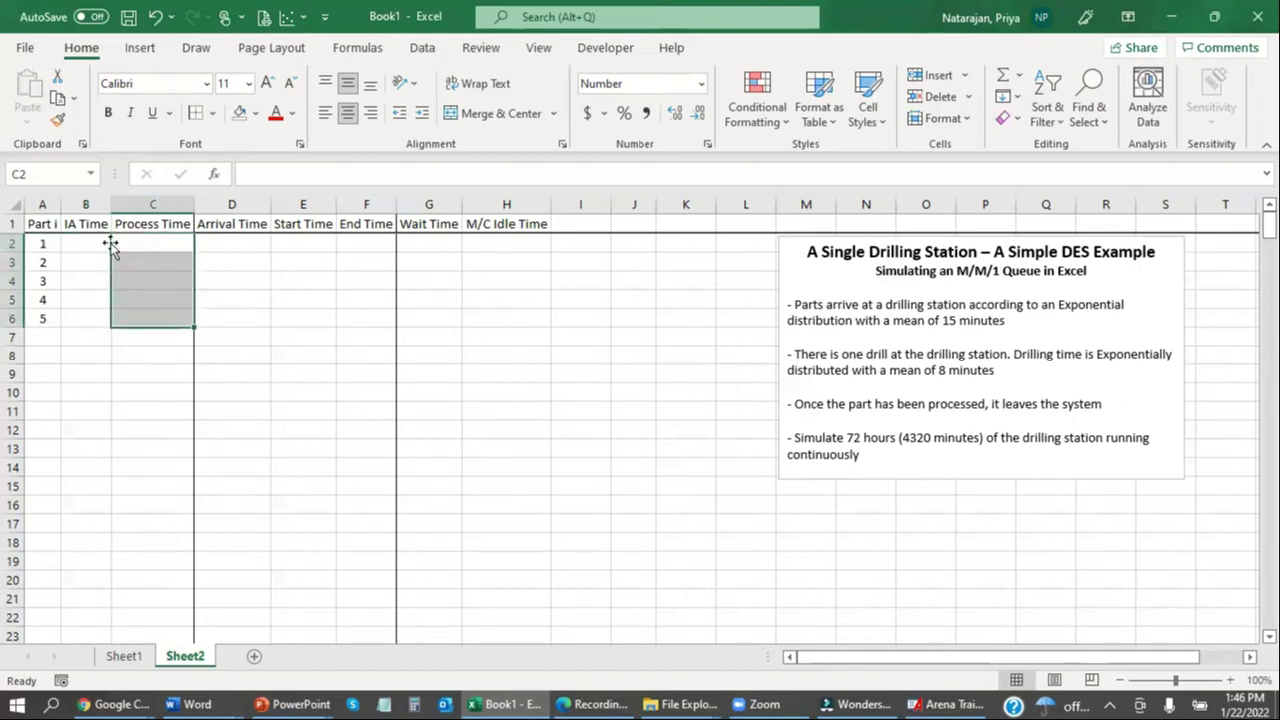
pyautogui.click(84, 227)
pyautogui.click(100, 246)
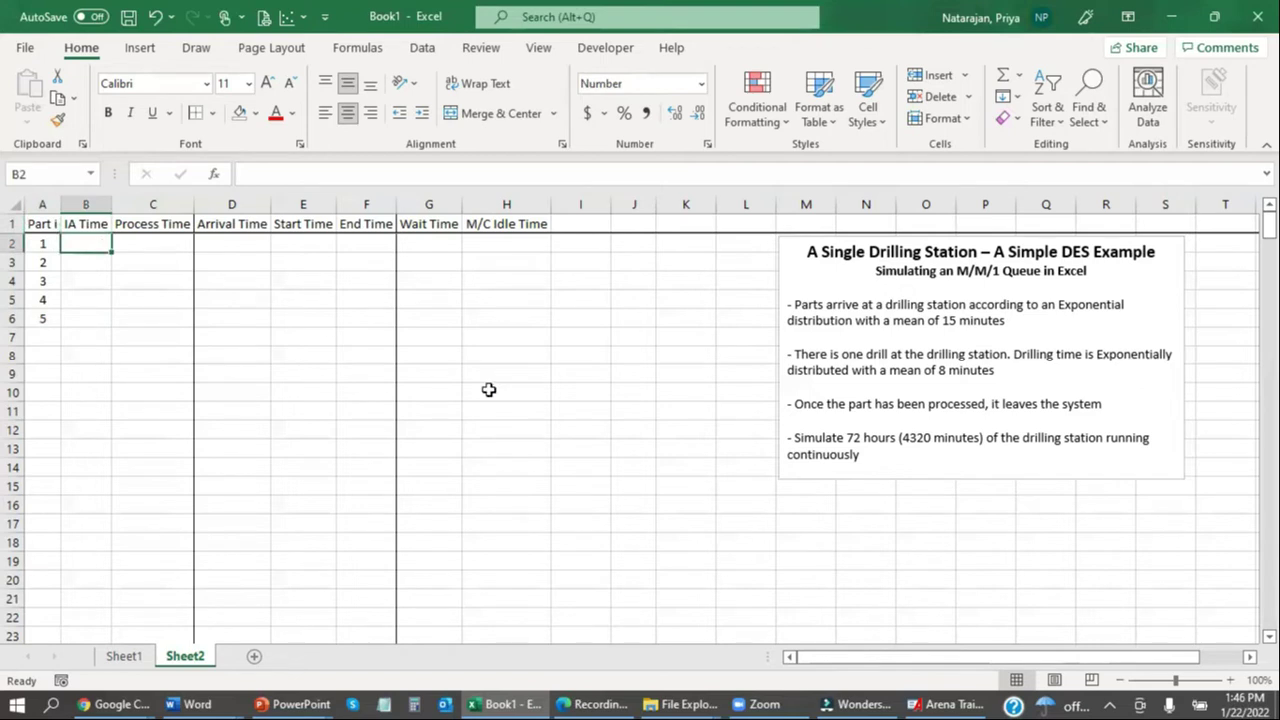
pyautogui.write('=')
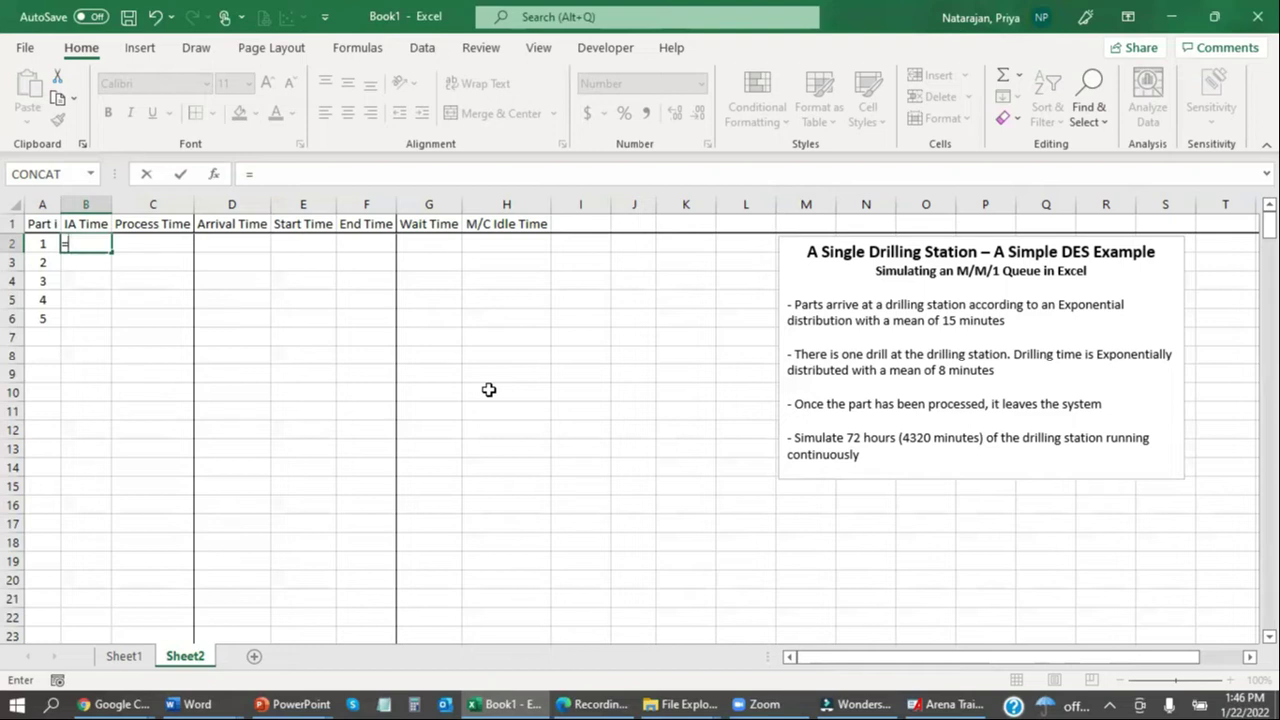
pyautogui.write('-15*LN(RAND())')
pyautogui.press('Return')
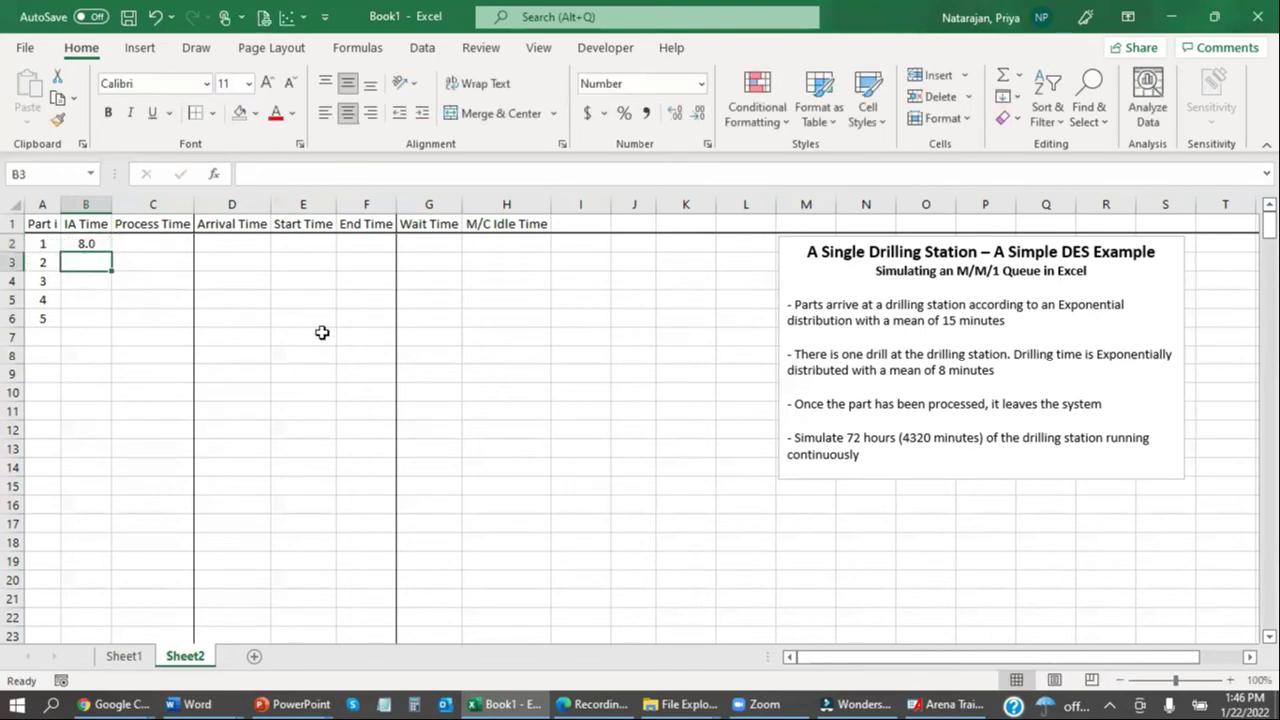
# Check the interarrival formula in B2 and fill it down through B6 for all five parts
pyautogui.doubleClick(100, 243)
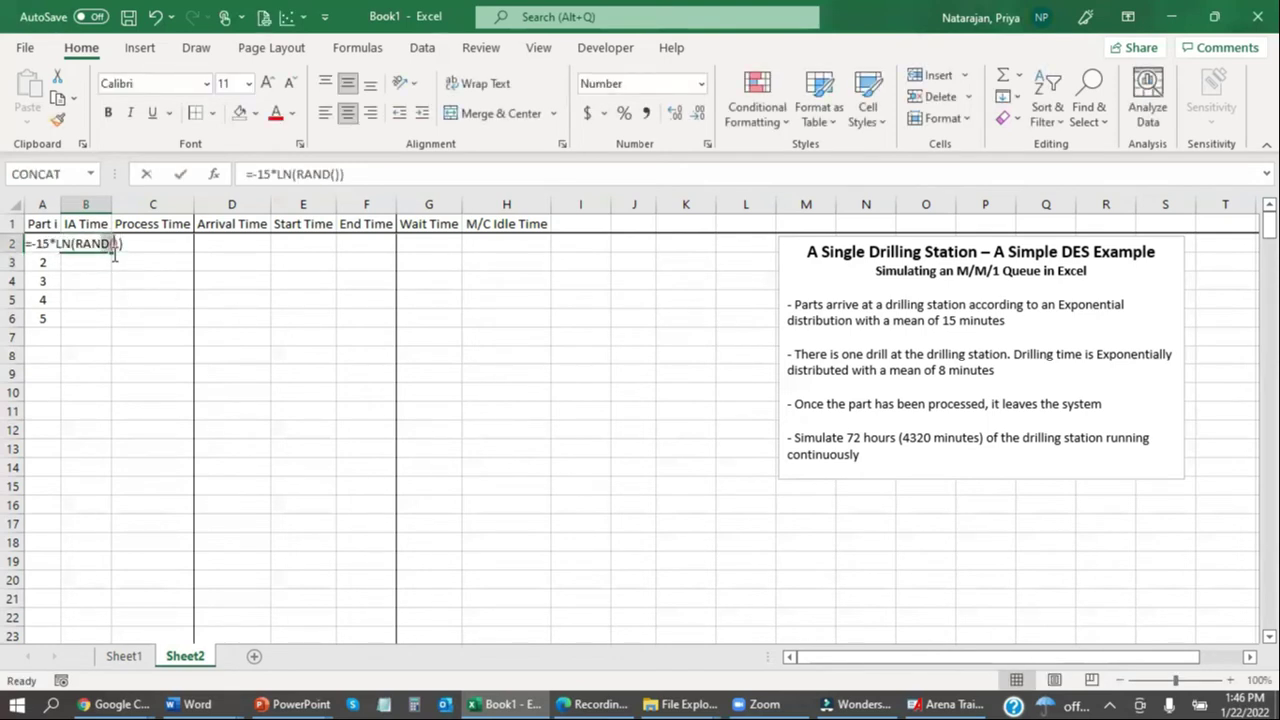
pyautogui.press('Return')
pyautogui.click(97, 243)
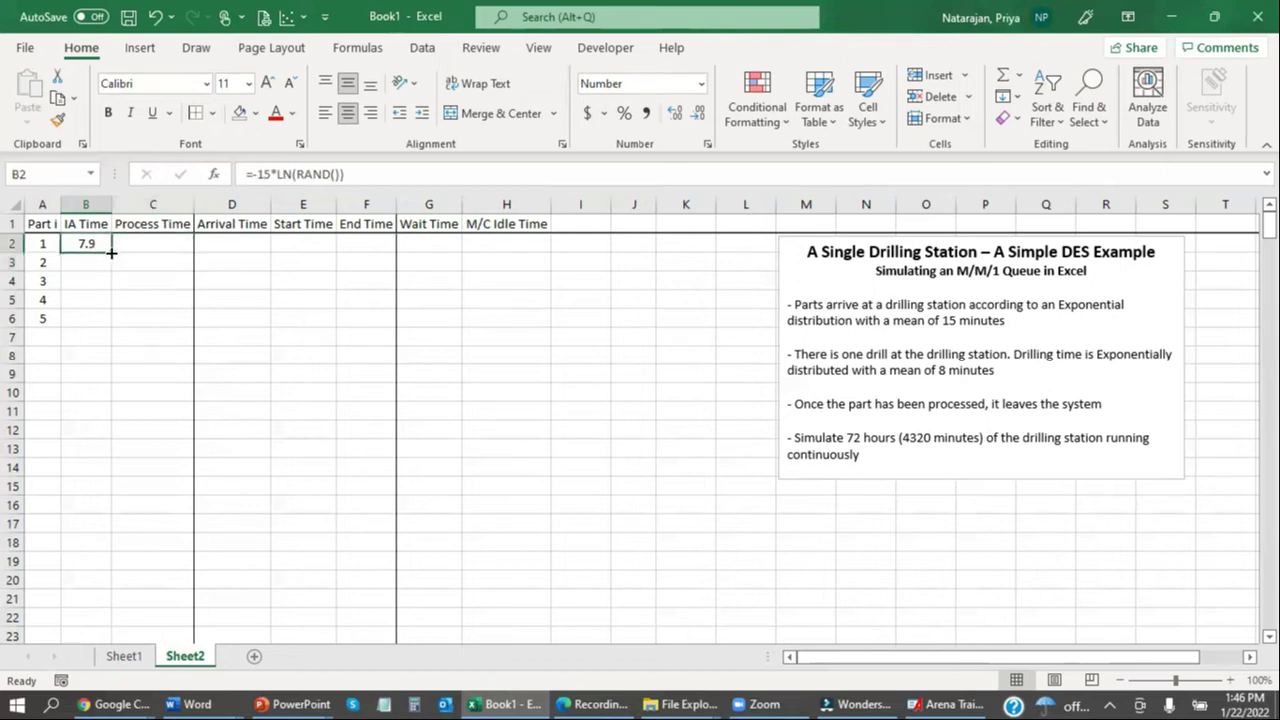
pyautogui.doubleClick(110, 251)
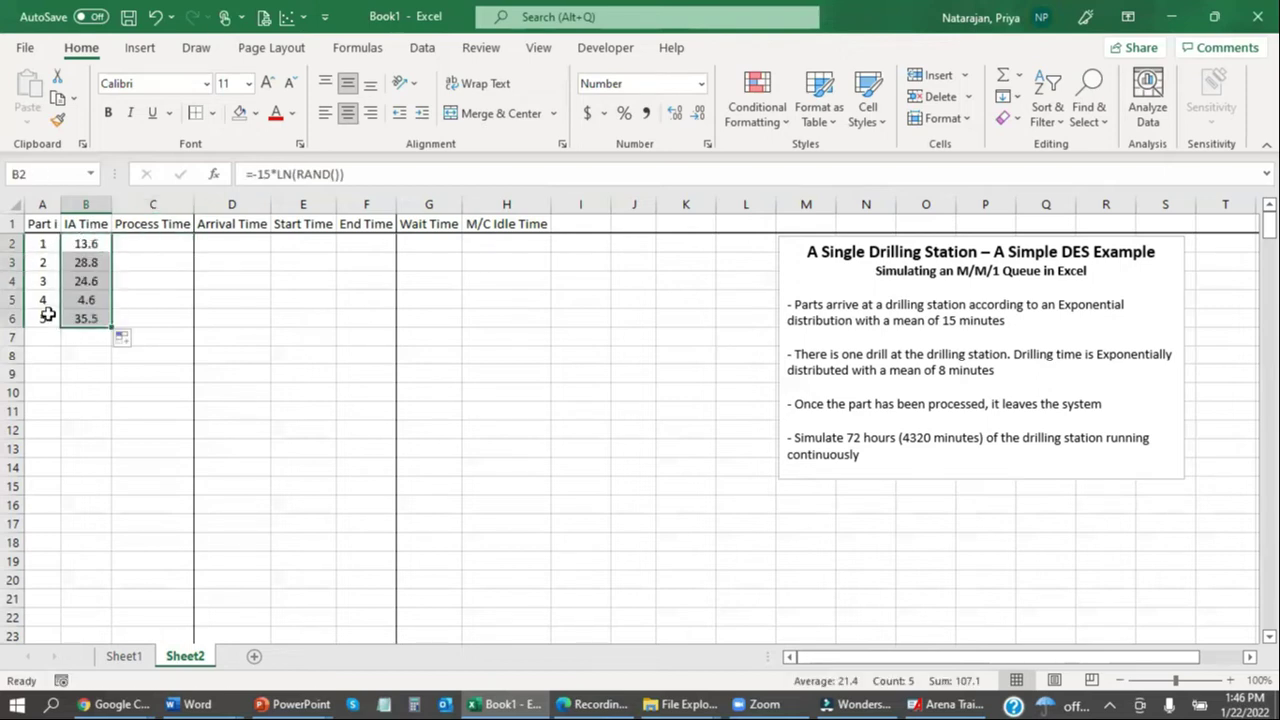
# Enter the process time formula =-8*LN(RAND()) in C2 and fill it down through C6
pyautogui.click(174, 242)
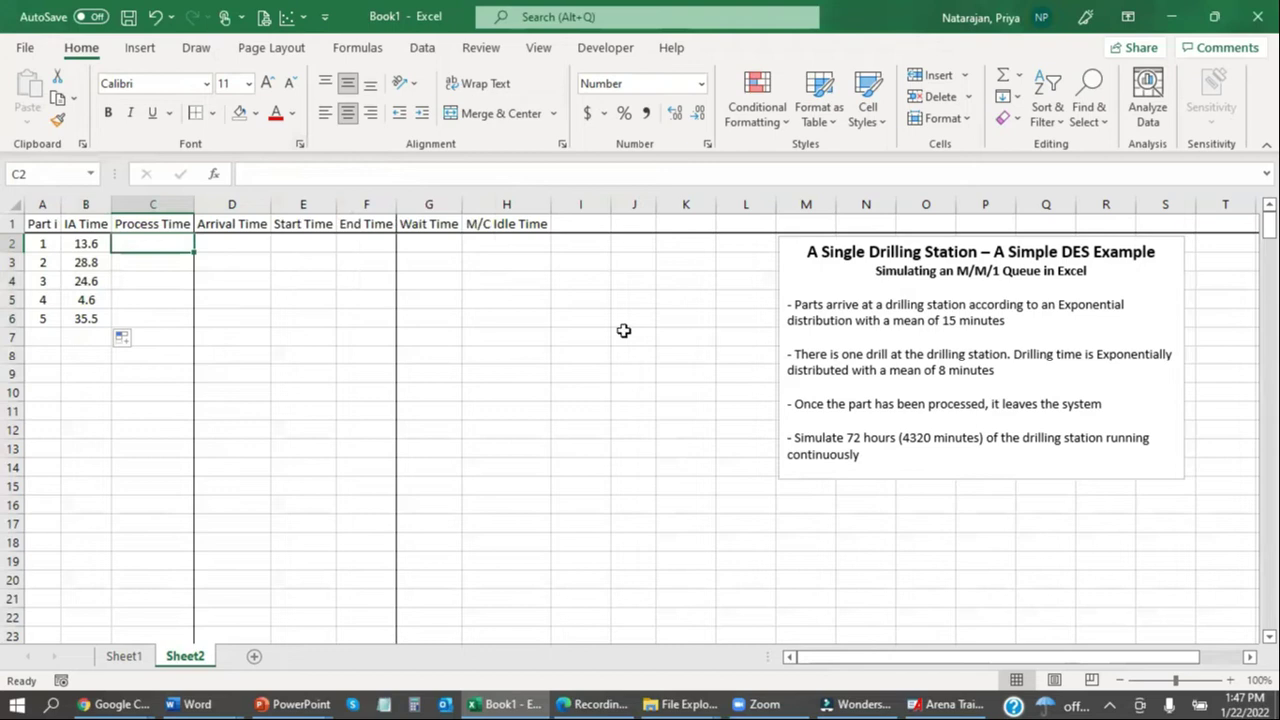
pyautogui.write('=')
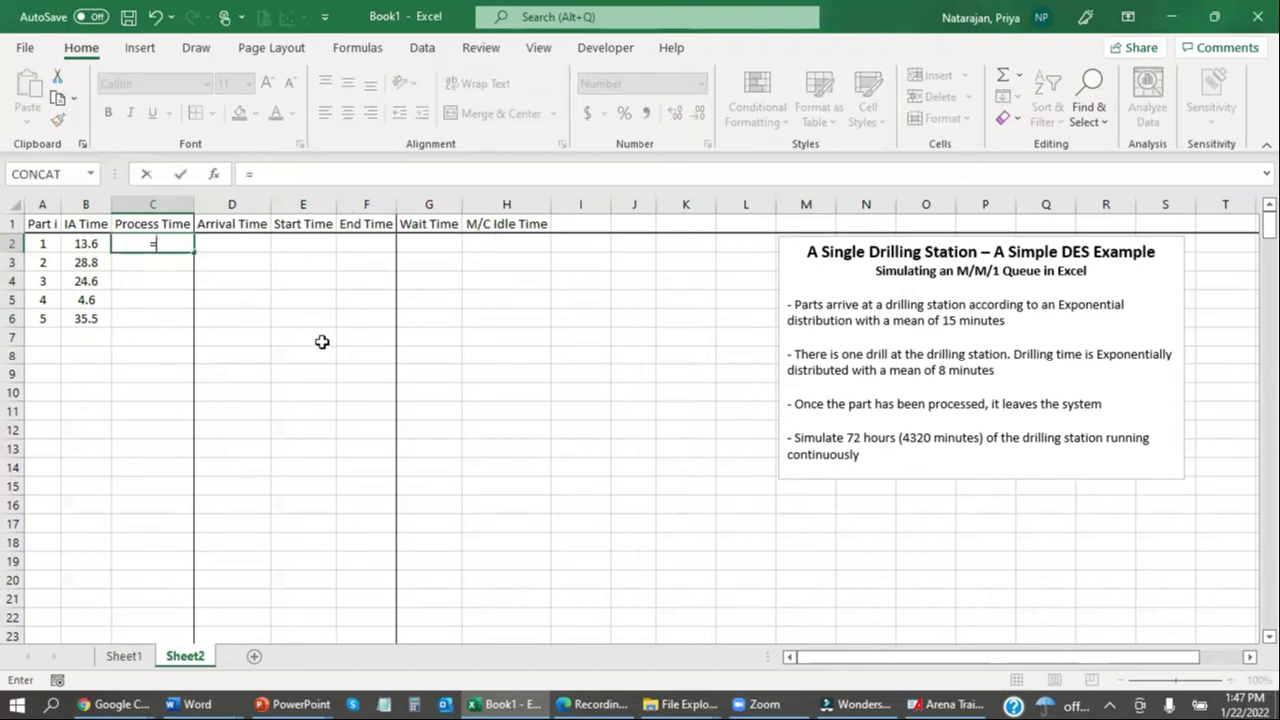
pyautogui.write('-8*LN(')
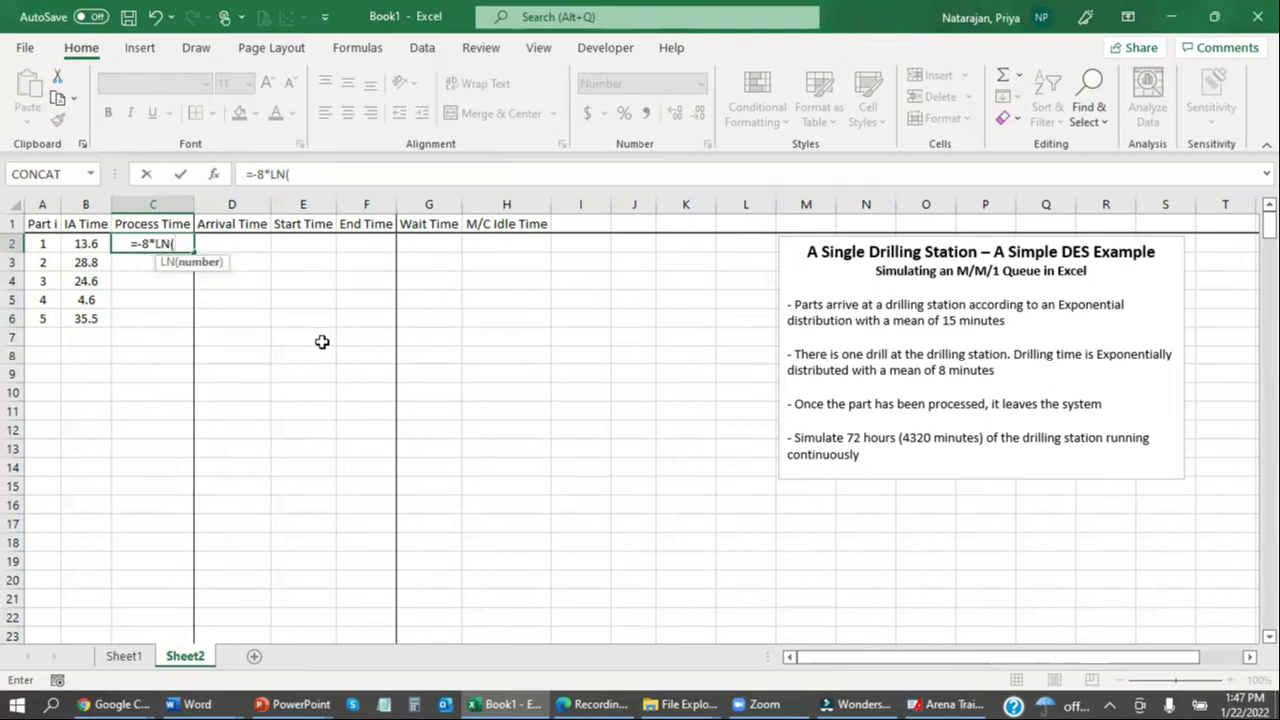
pyautogui.write('RAND()')
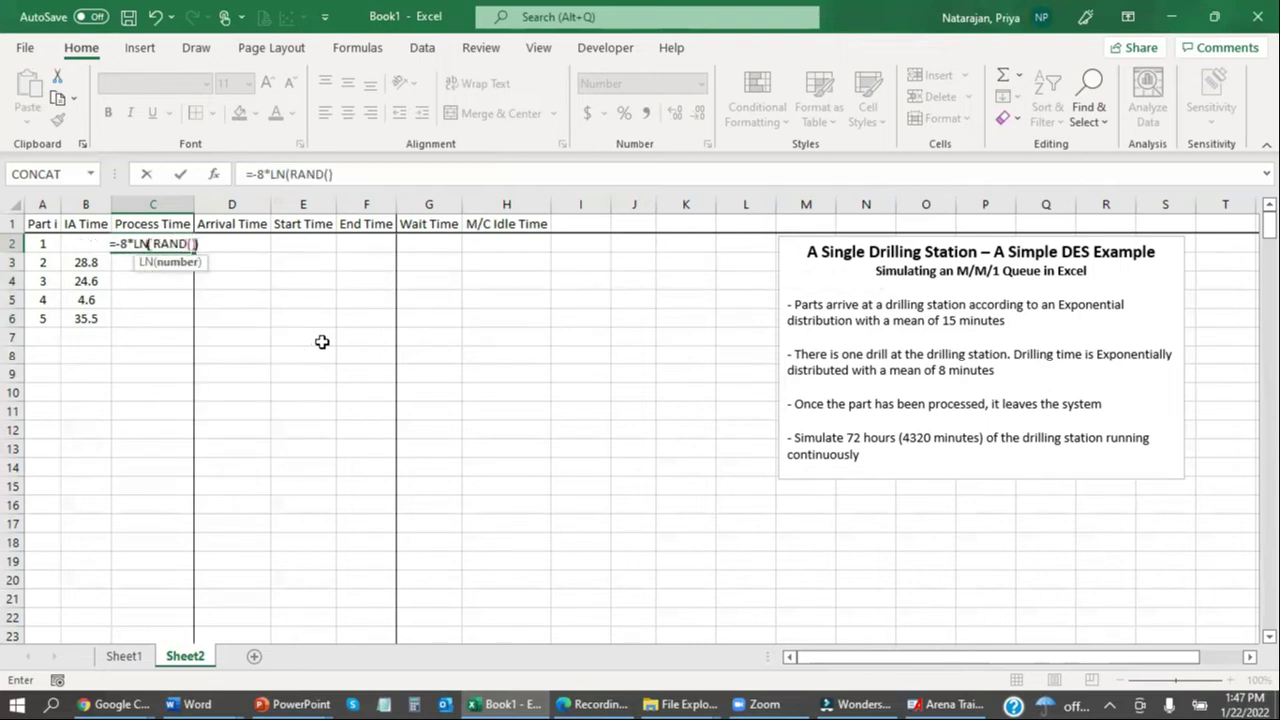
pyautogui.press('Return')
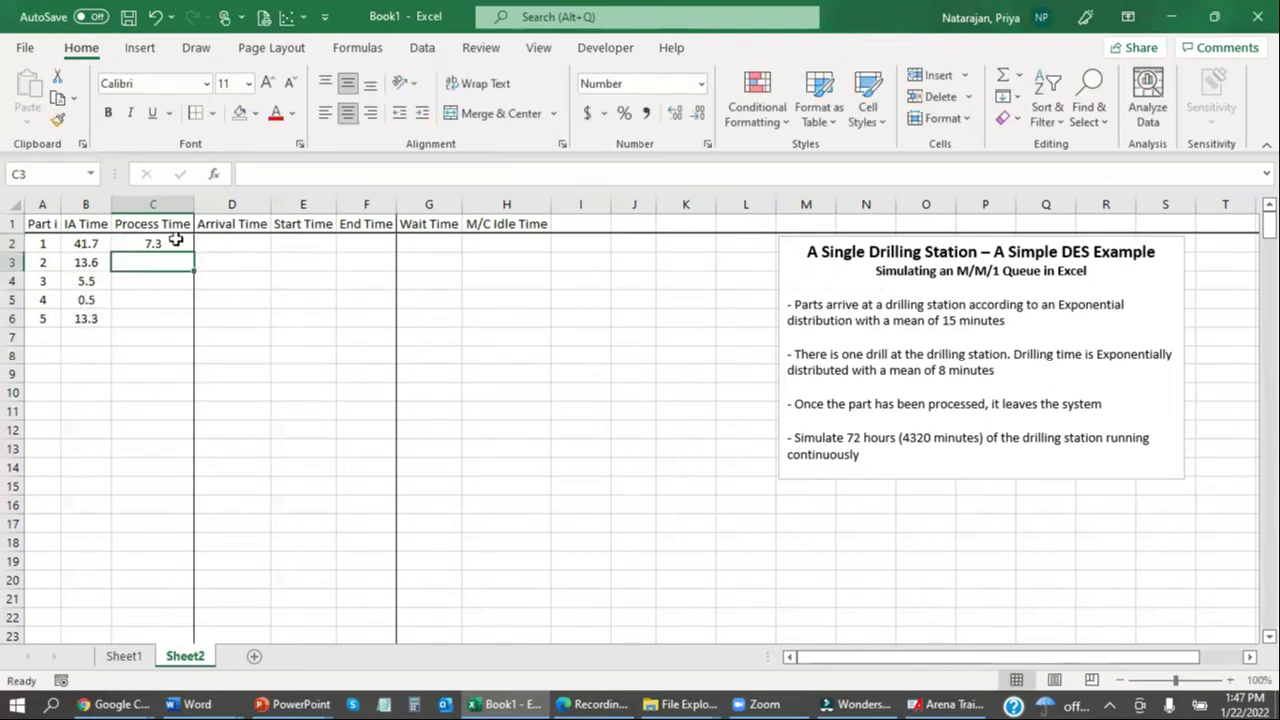
pyautogui.click(175, 241)
pyautogui.doubleClick(194, 261)
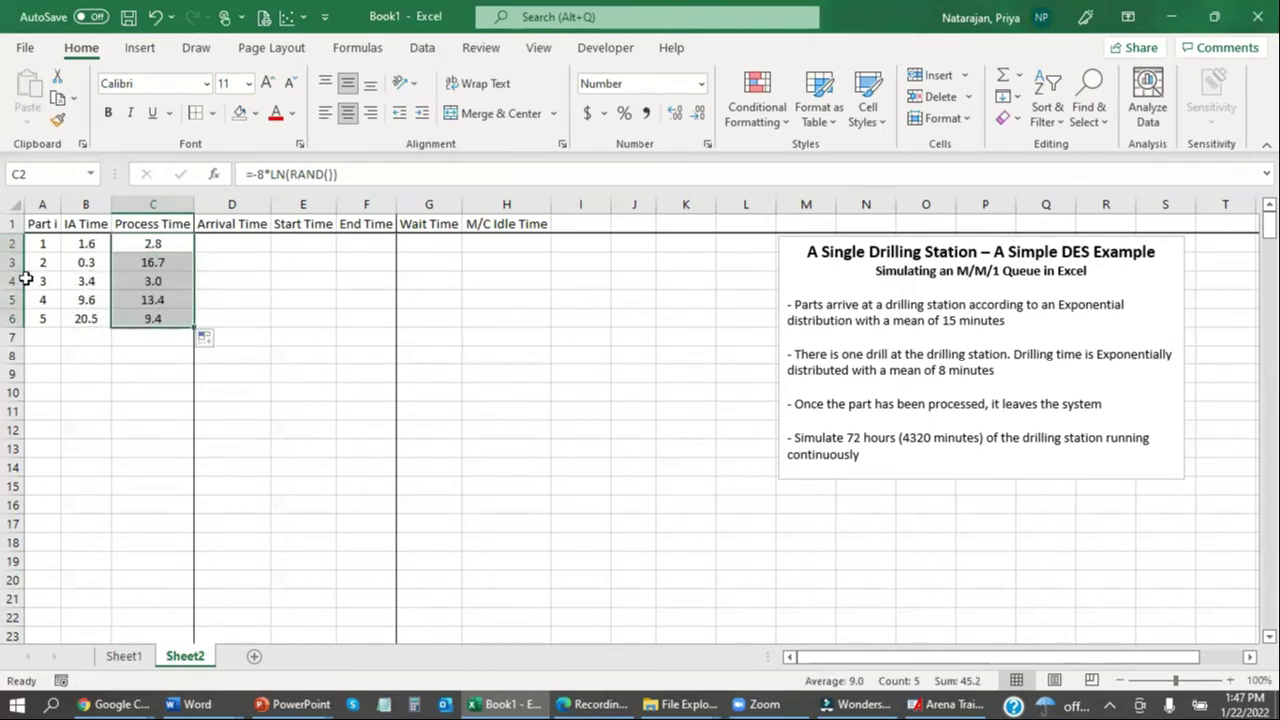
# Enter 0 as both the arrival time in D2 and the start time in E2 for part 1
pyautogui.click(99, 258)
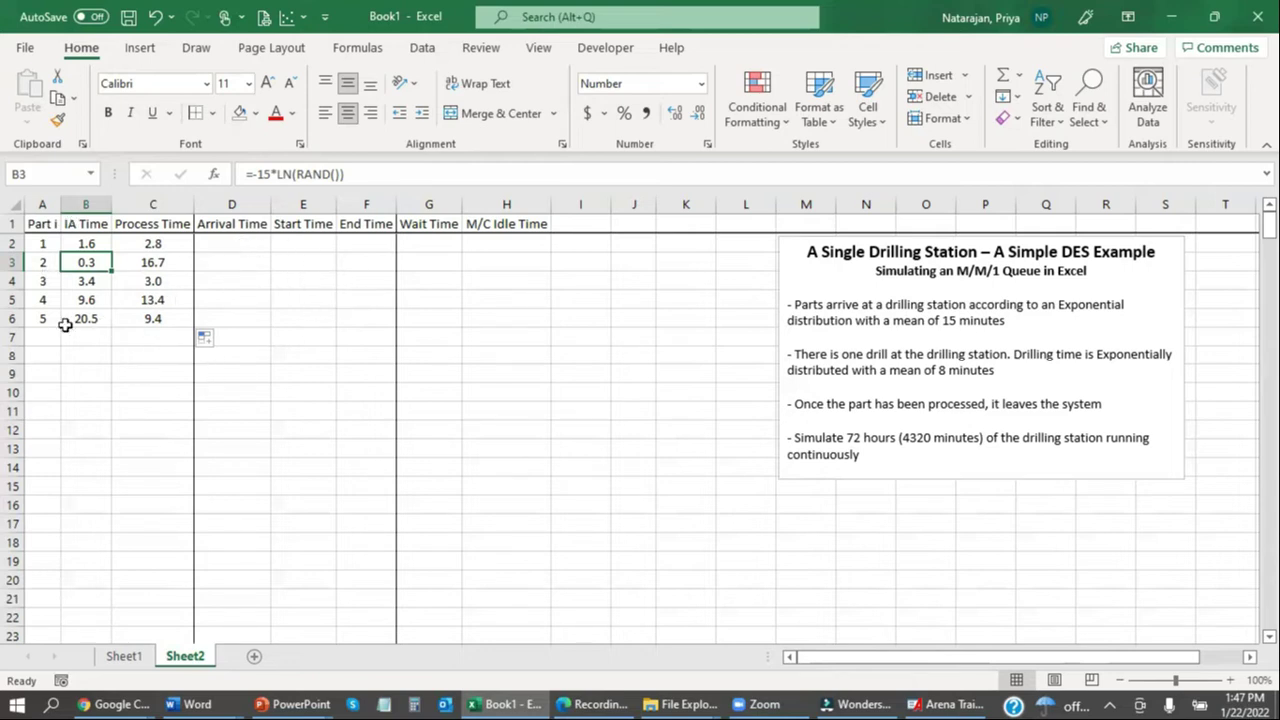
pyautogui.click(241, 244)
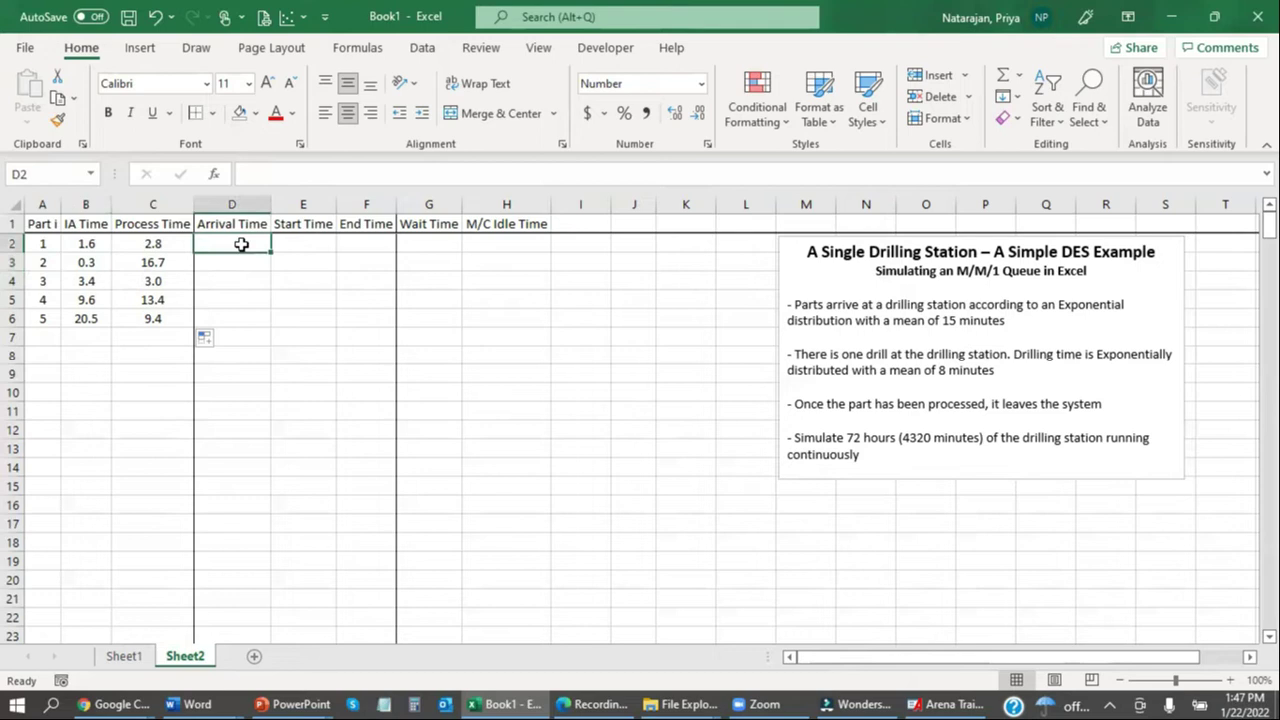
pyautogui.write('0')
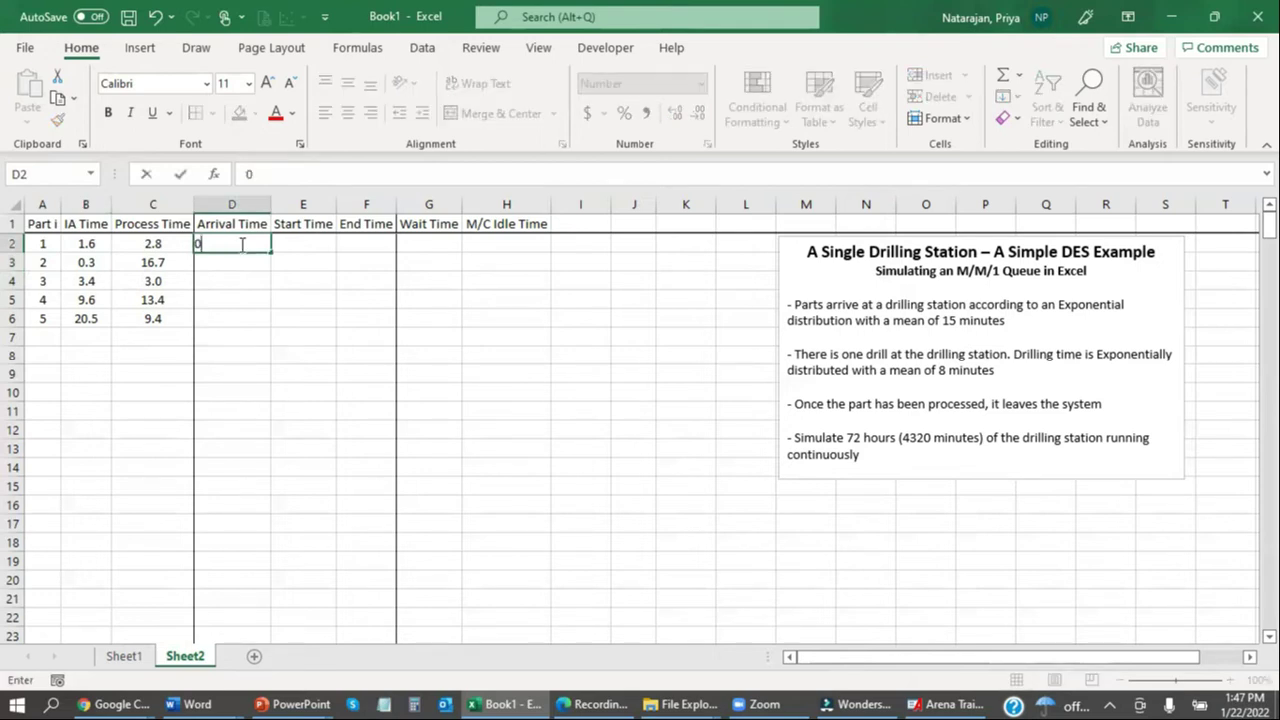
pyautogui.press('Tab')
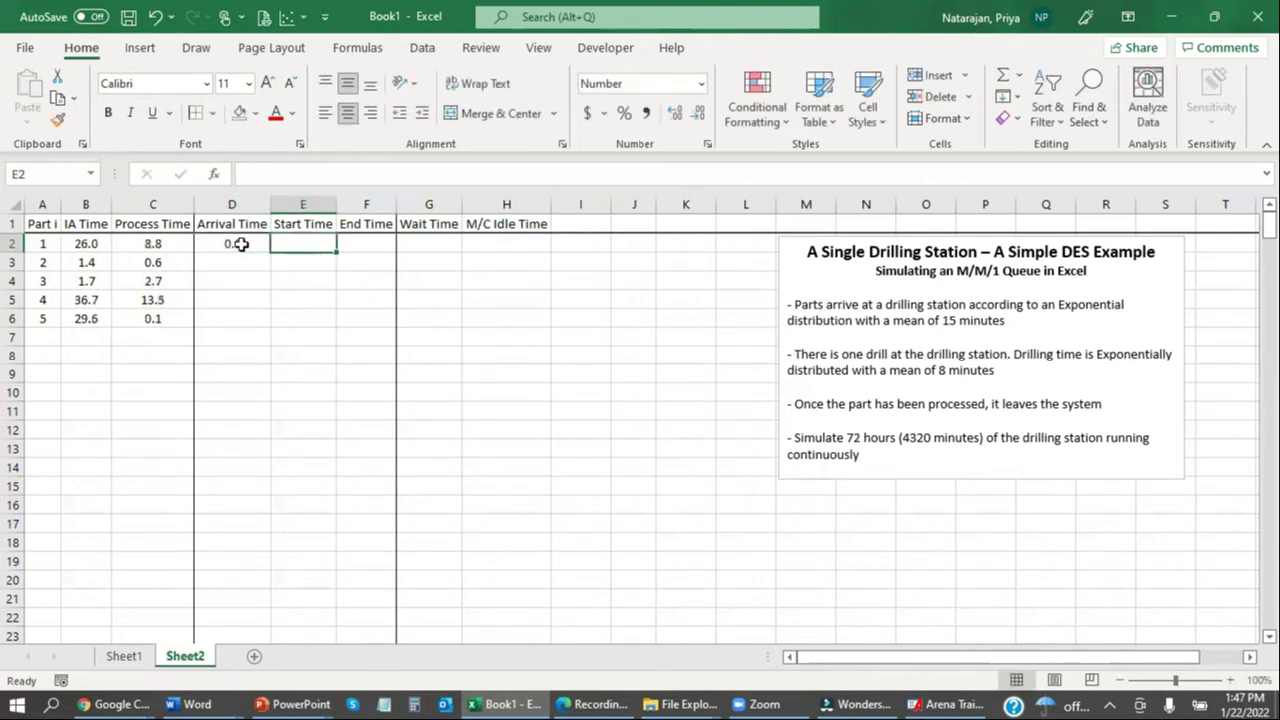
pyautogui.write('0')
pyautogui.press('Tab')
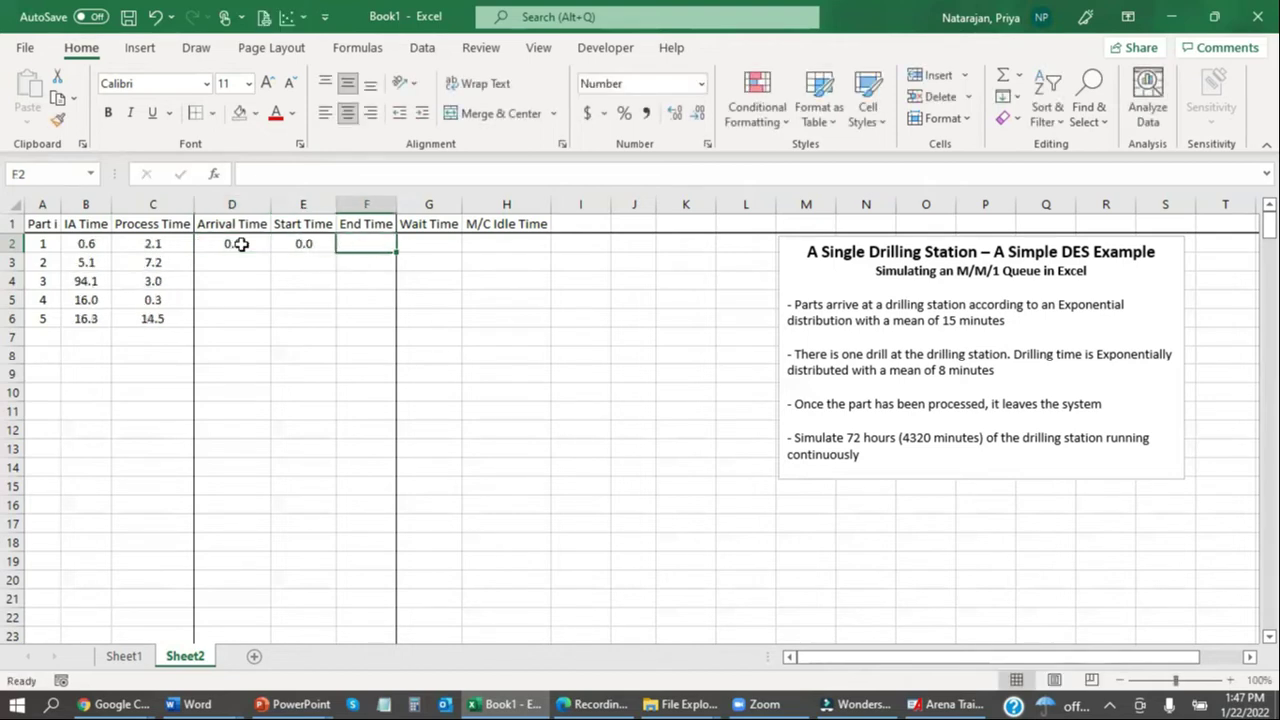
# Calculate part 1's end time in F2 as start time plus process time with =E2+C2
pyautogui.write('=')
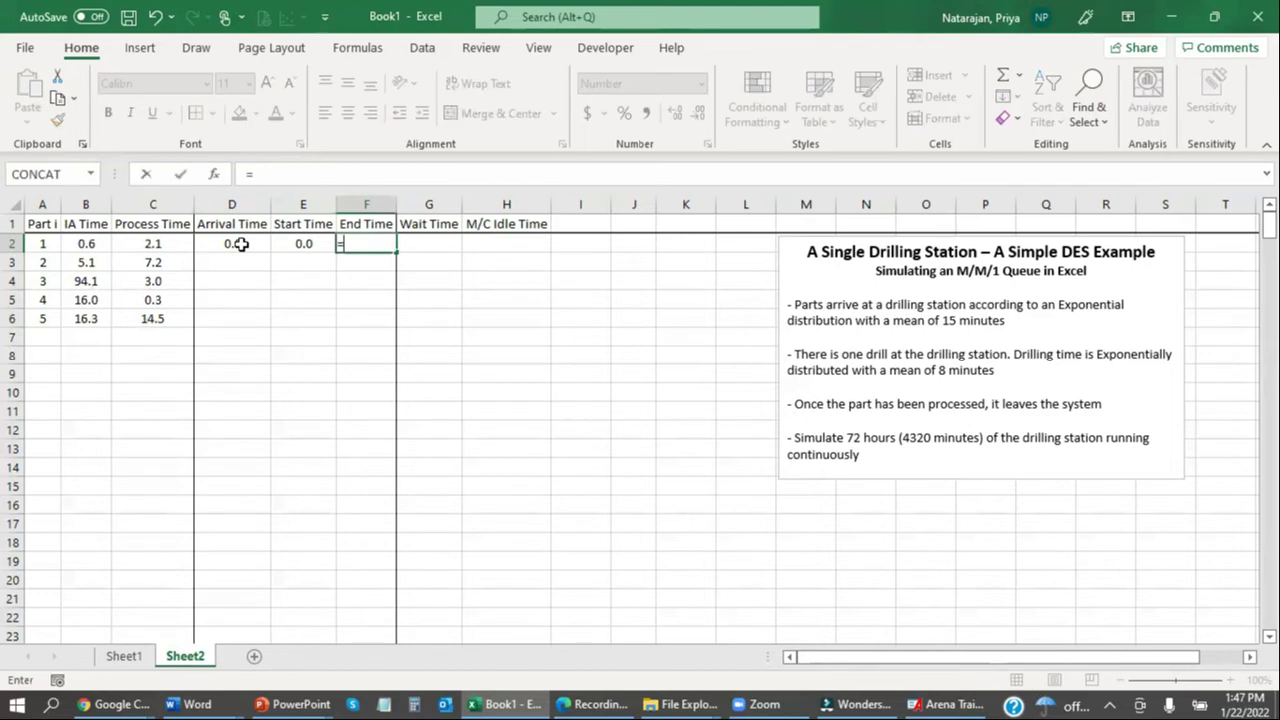
pyautogui.press('Left')
pyautogui.write('+')
pyautogui.press('Left')
pyautogui.press('Left')
pyautogui.press('Left')
pyautogui.press('Return')
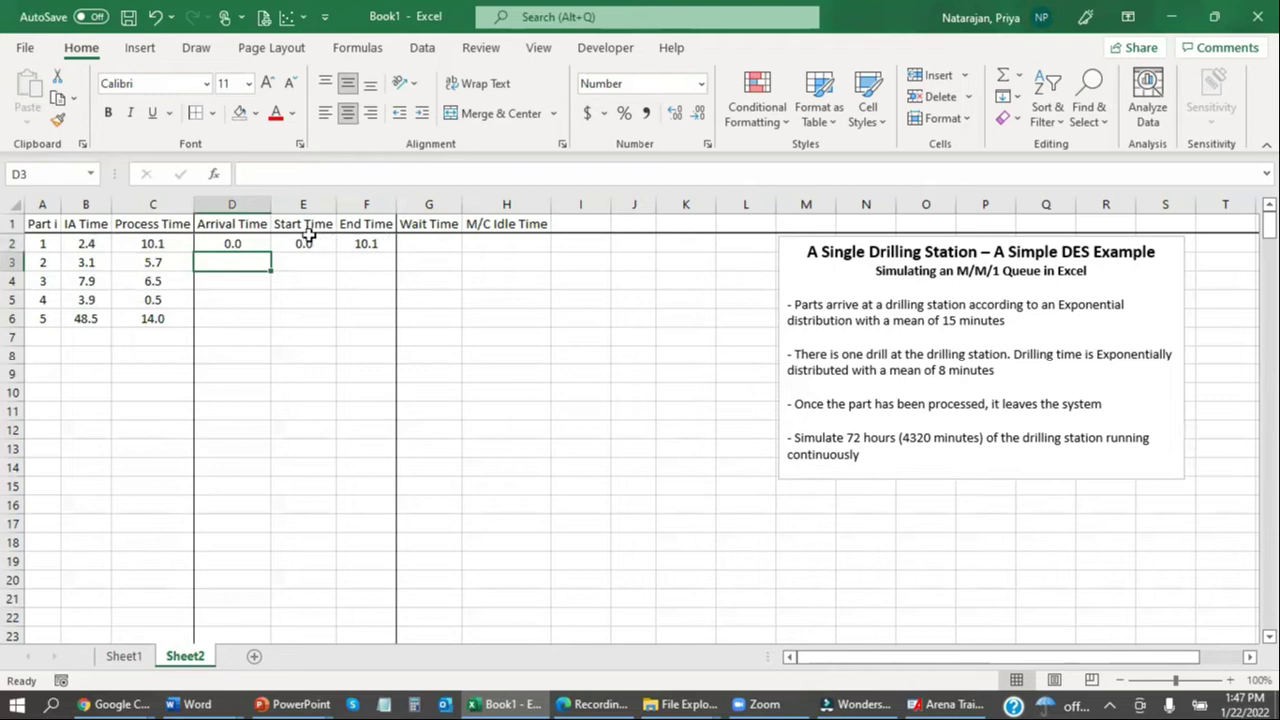
# Enter the arrival time formula =D2+B2 for part 2 in cell D3
pyautogui.click(245, 247)
pyautogui.click(241, 265)
pyautogui.write('=')
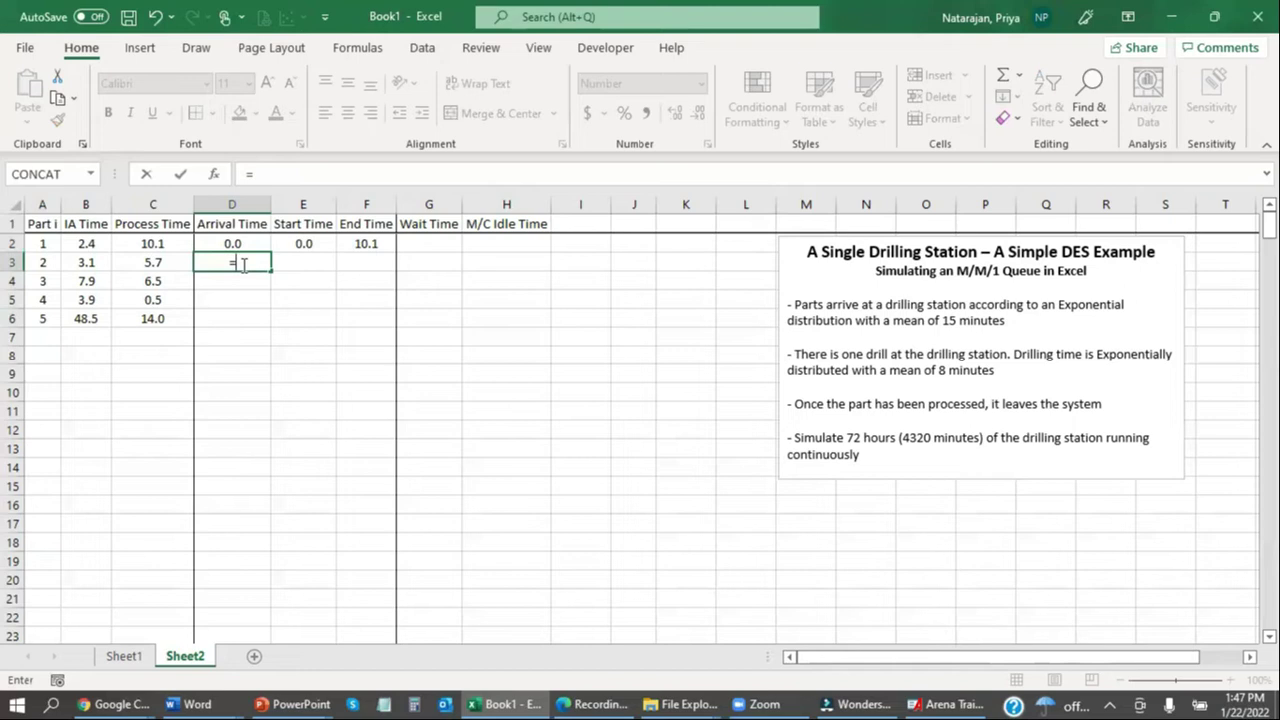
pyautogui.press('Up')
pyautogui.write('+')
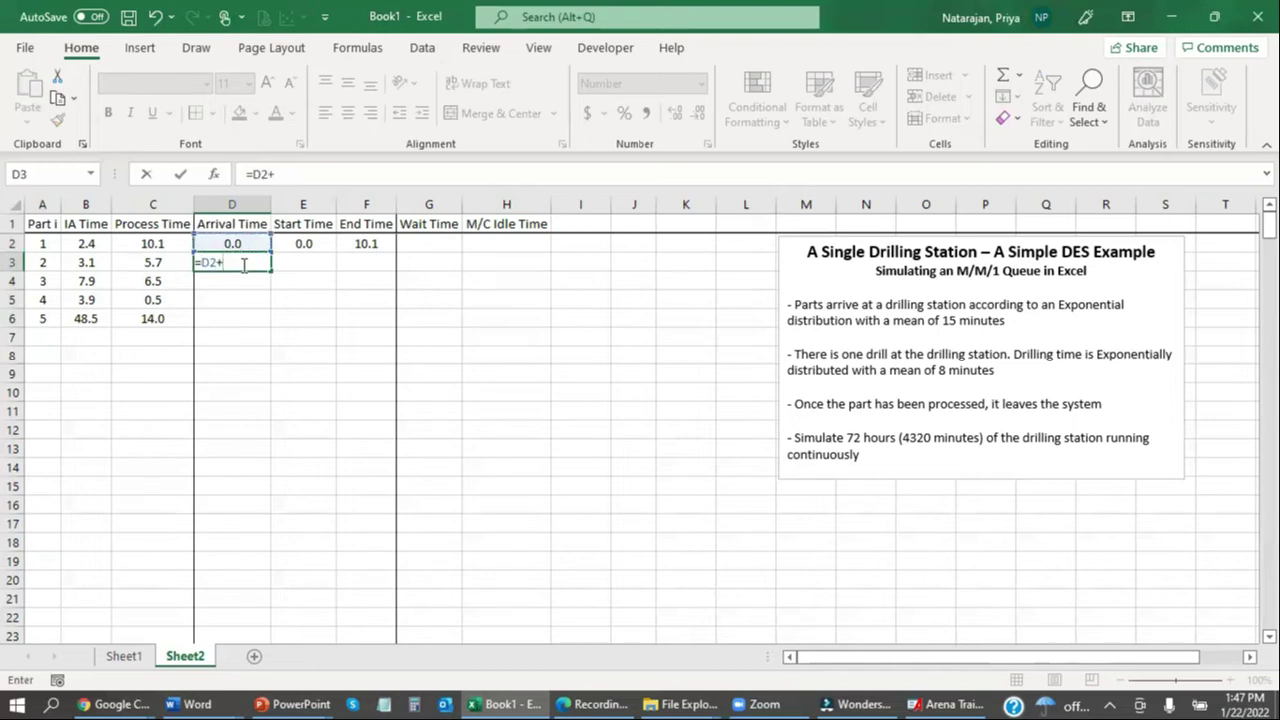
pyautogui.press('Left')
pyautogui.press('Left')
pyautogui.press('Up')
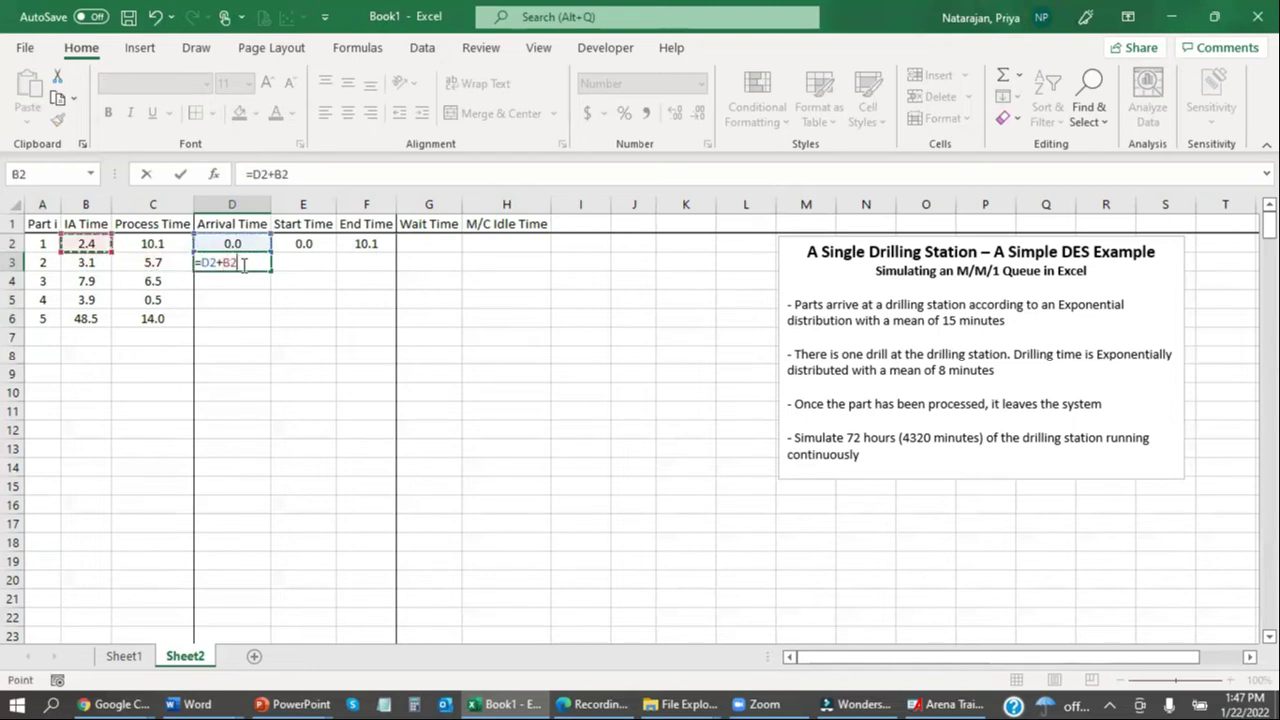
pyautogui.press('Return')
# Change the arrival time formula in D3 to =D2+B3 so it uses part 2's own interarrival time
pyautogui.click(241, 264)
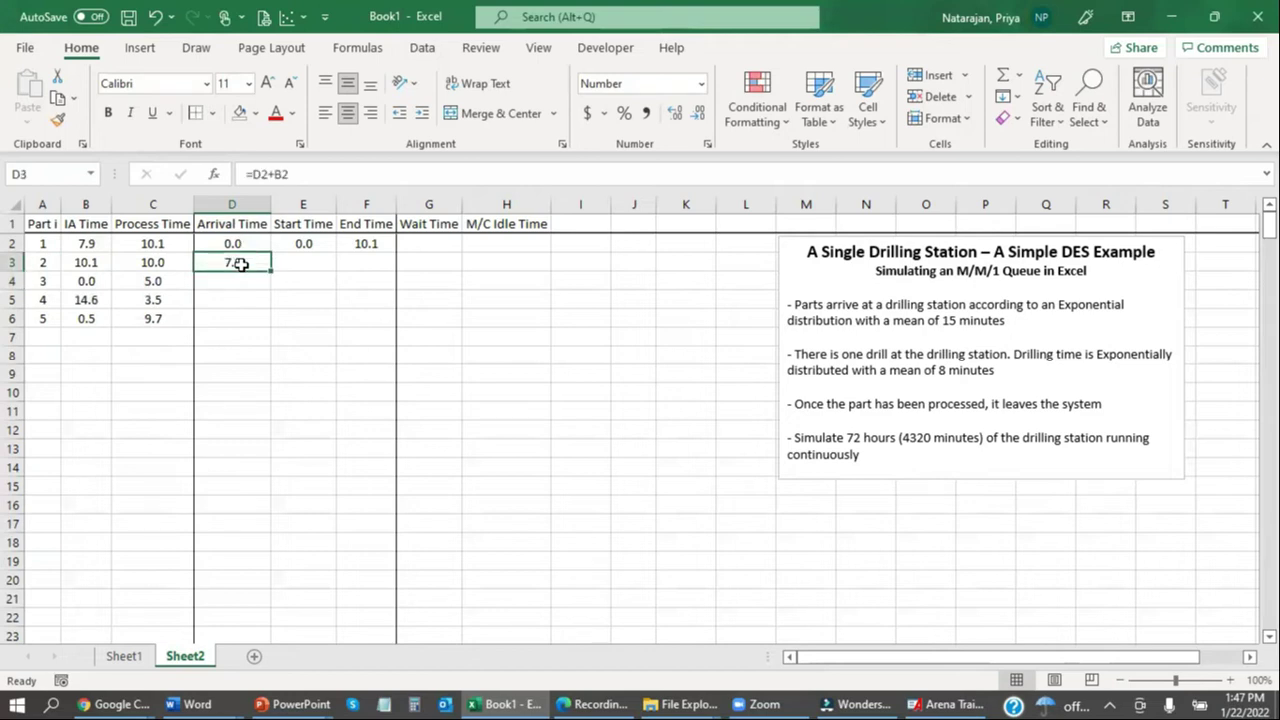
pyautogui.click(318, 176)
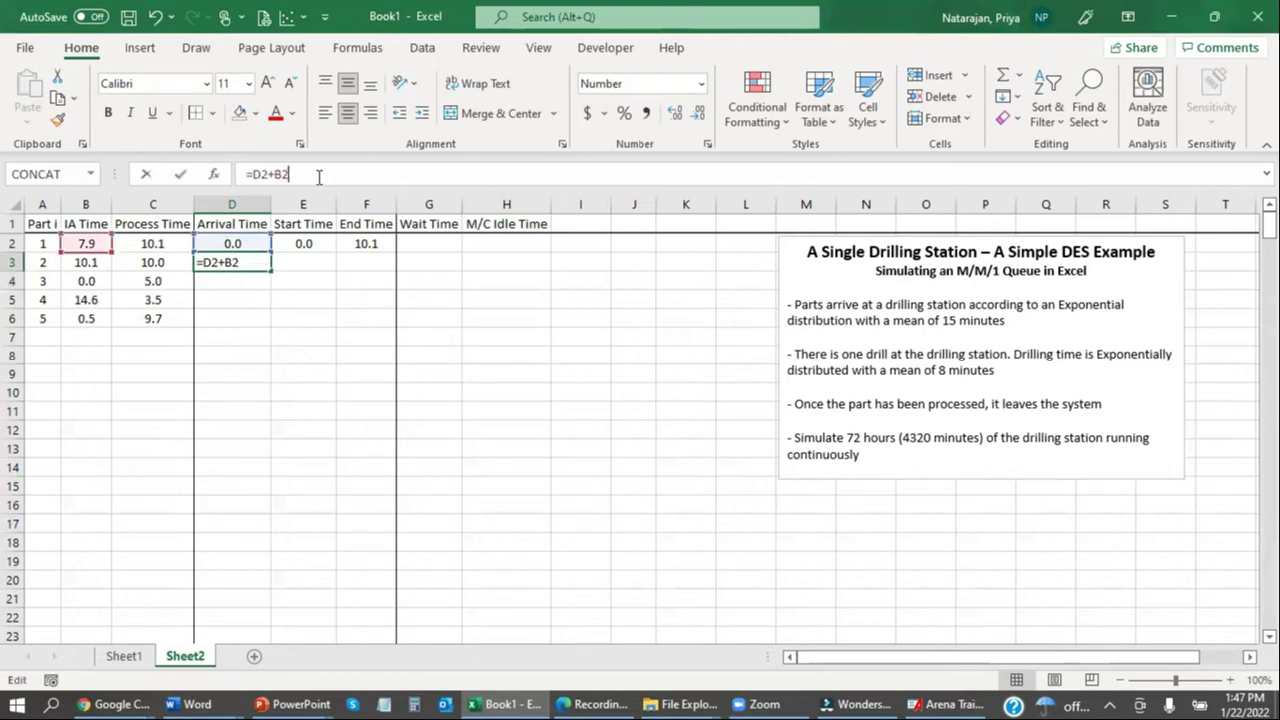
pyautogui.moveTo(120, 254); pyautogui.dragTo(97, 270)
pyautogui.press('Return')
# Clear part 1's interarrival time in B2 and check which cells the arrival formula in D3 references
pyautogui.click(92, 243)
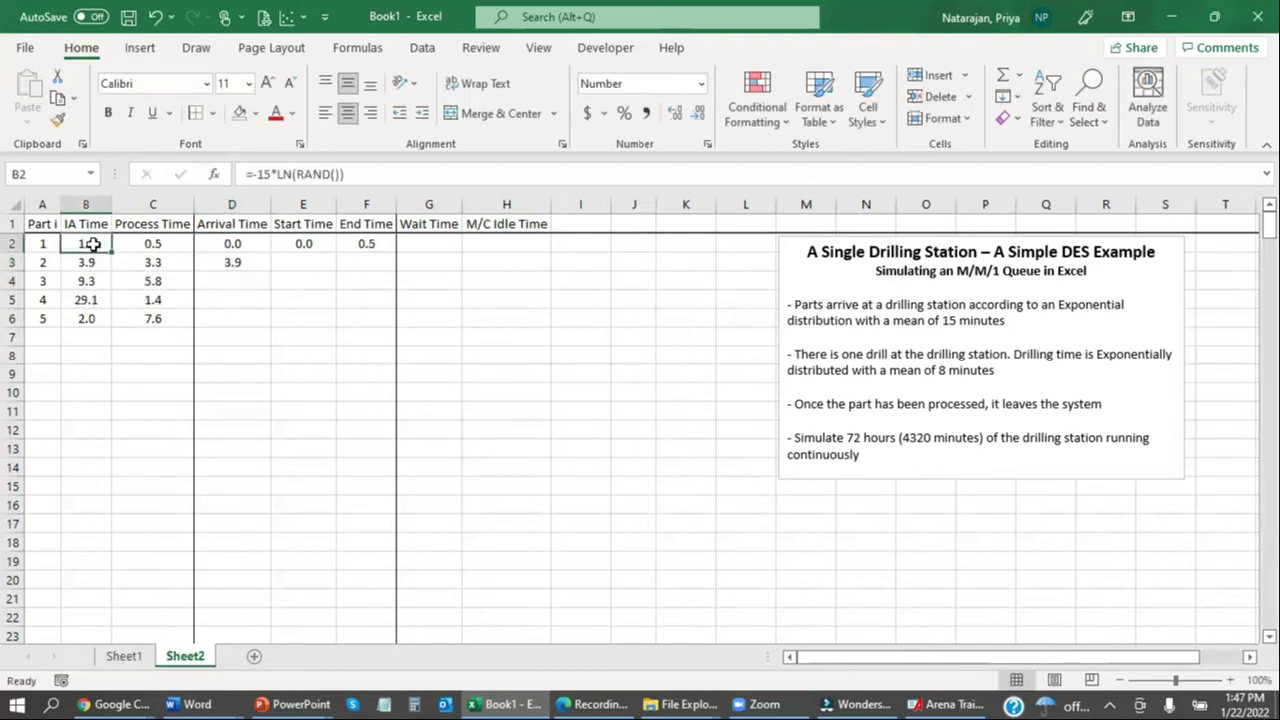
pyautogui.press('Delete')
pyautogui.click(250, 263)
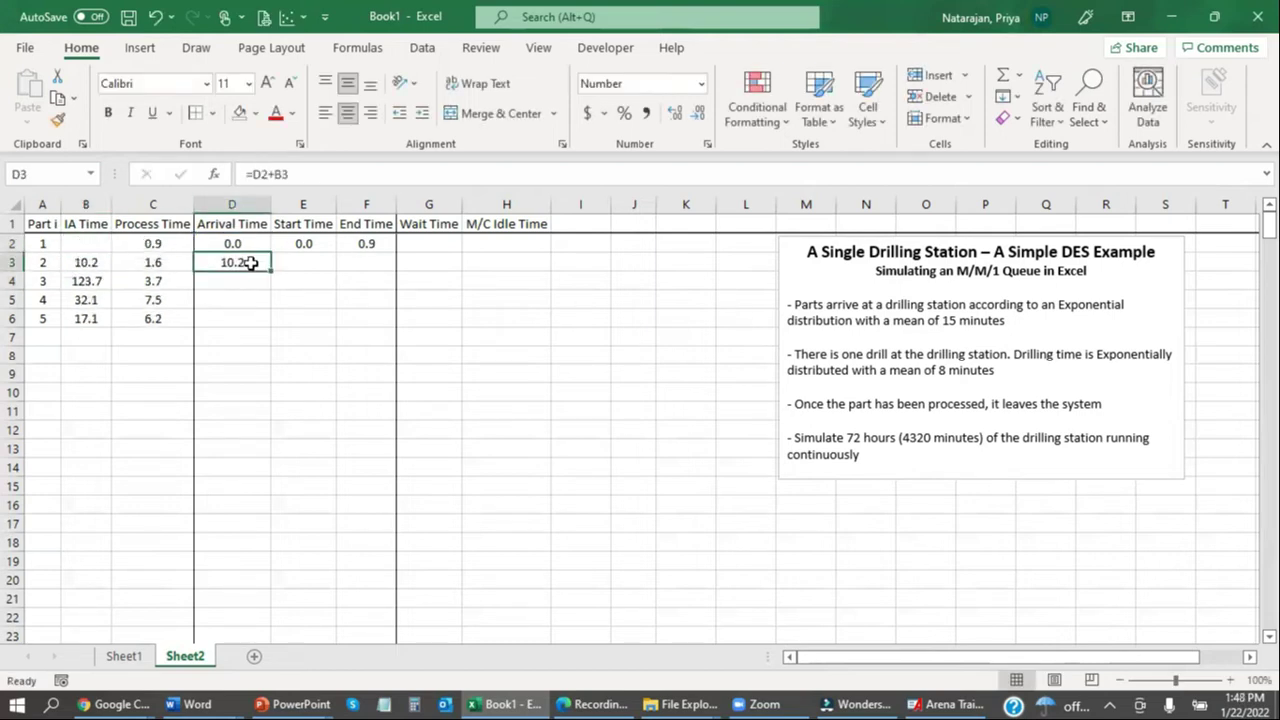
pyautogui.click(95, 243)
pyautogui.click(251, 262)
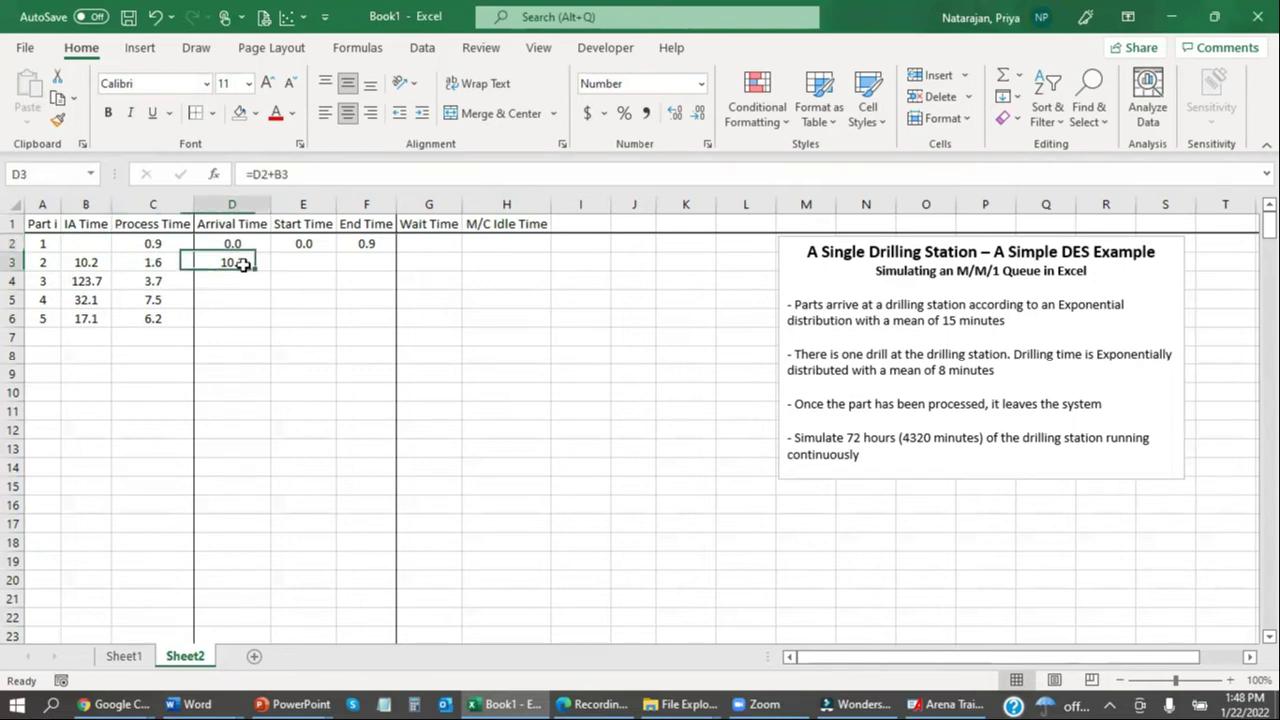
pyautogui.click(323, 174)
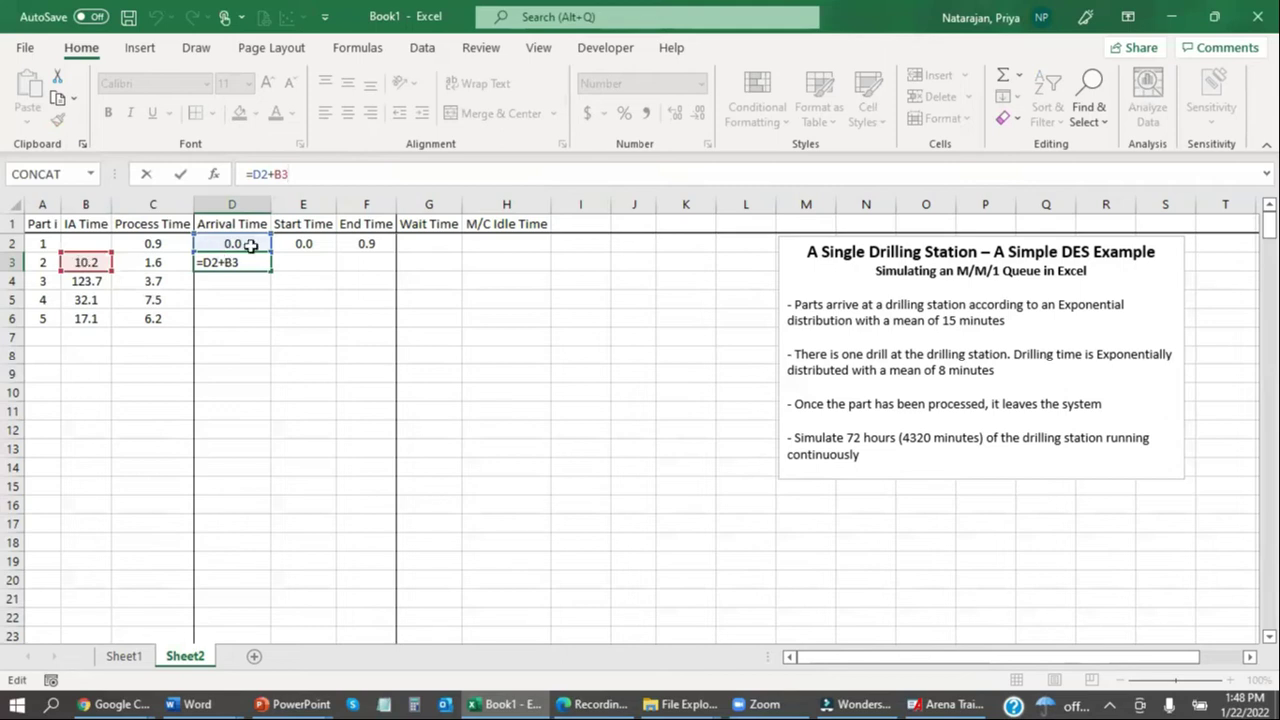
# Enter the start time formula =MAX(D3,F2) for part 2 in cell E3
pyautogui.click(322, 276)
pyautogui.write('=')
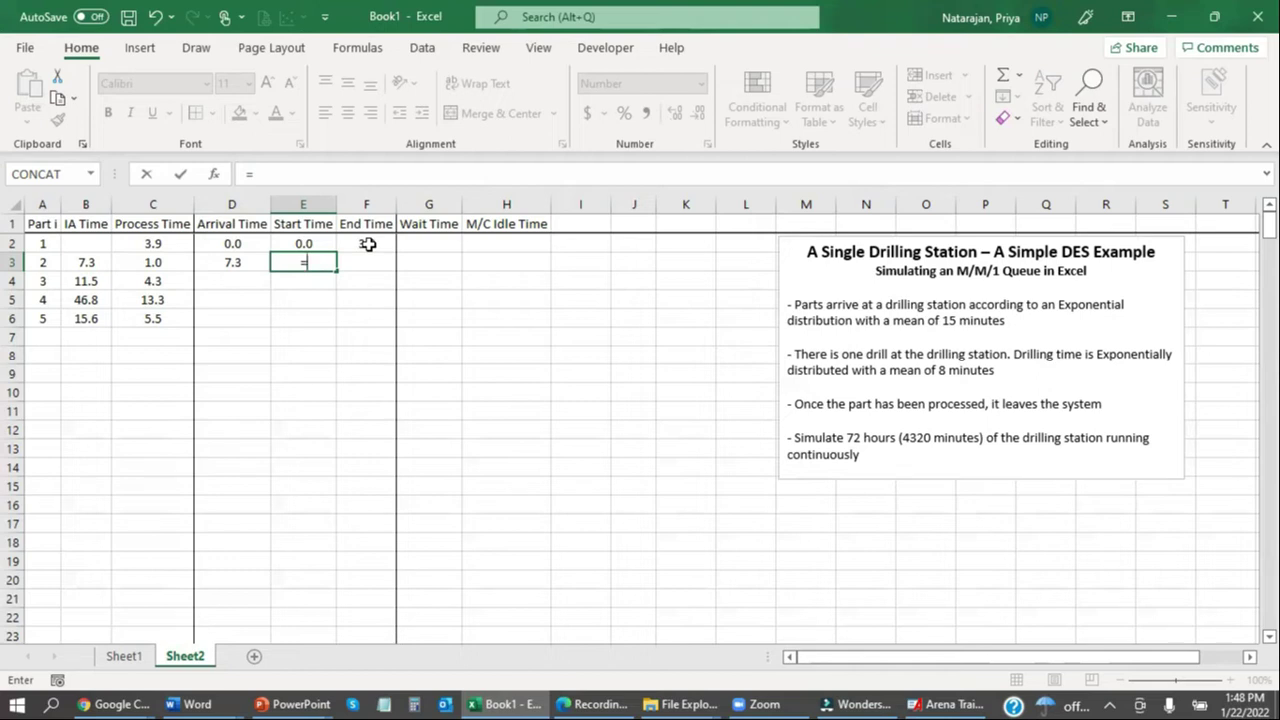
pyautogui.write('max')
pyautogui.press('Tab')
pyautogui.press('Left')
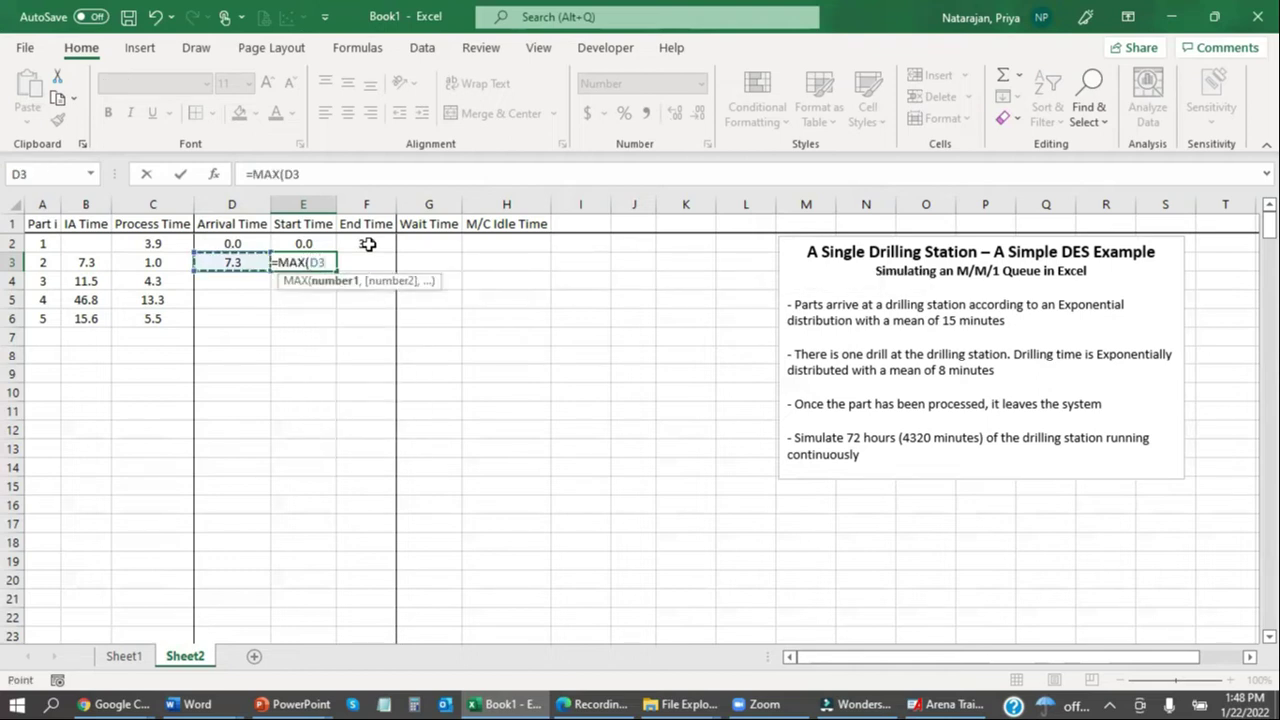
pyautogui.write(',E')
pyautogui.click(368, 244)
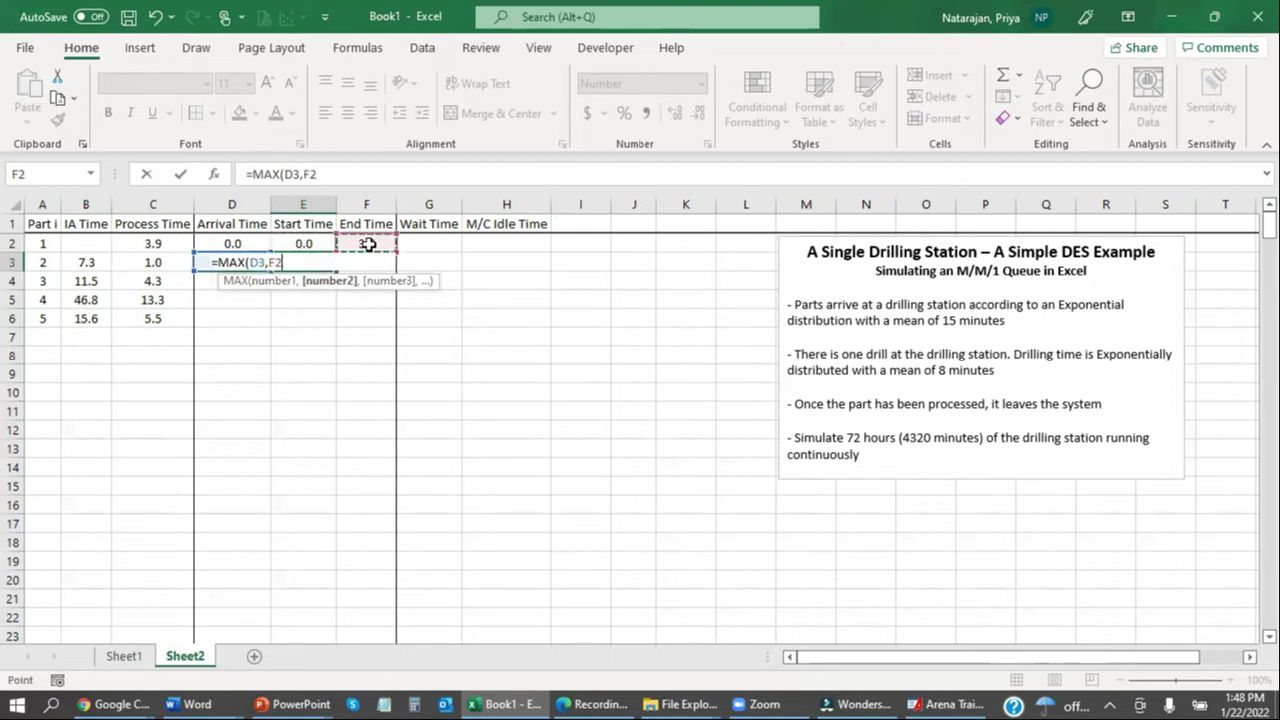
pyautogui.write(')')
pyautogui.press('Return')
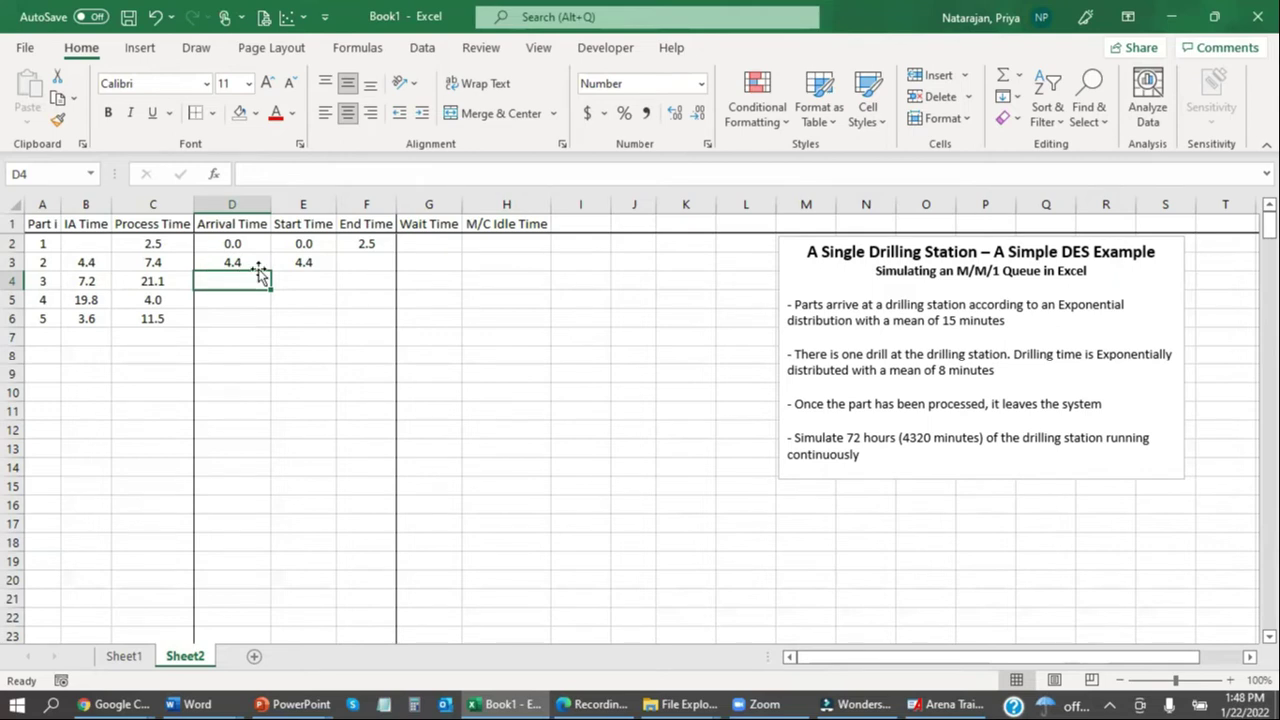
# Recalculate the random times to check how part 2's start time formula responds
pyautogui.click(333, 318)
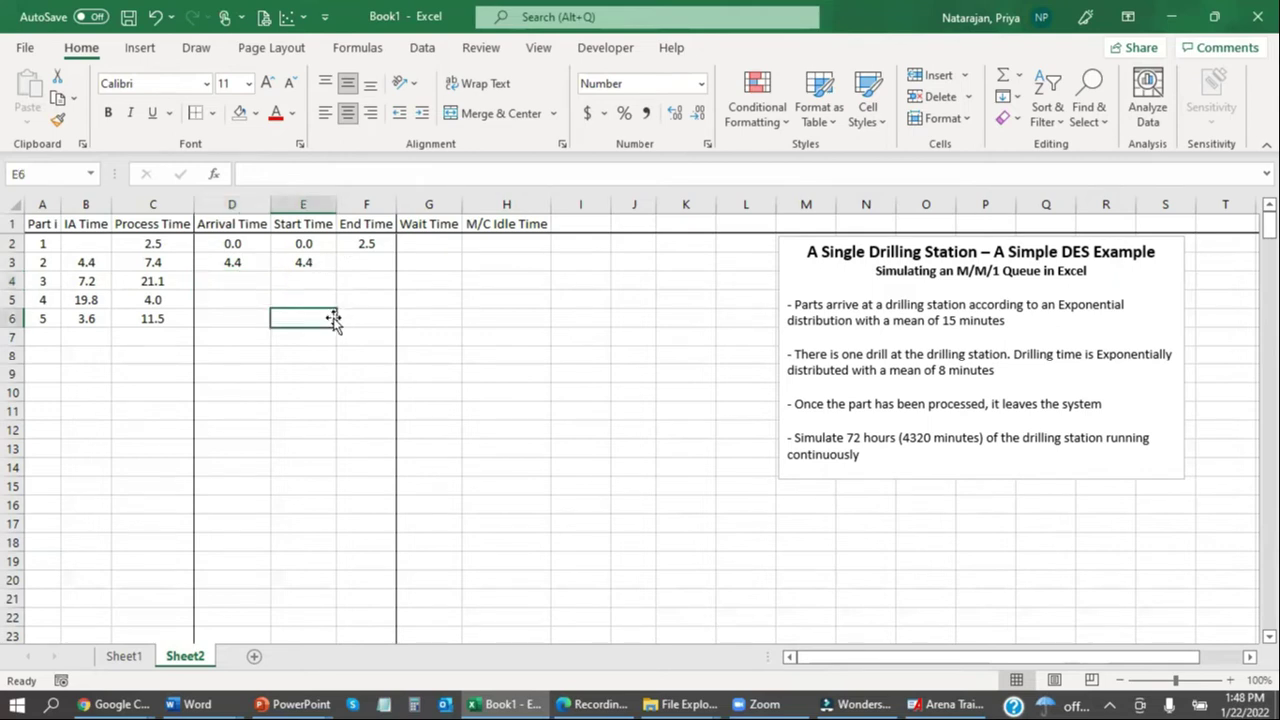
pyautogui.press('F9')
pyautogui.press('F9')
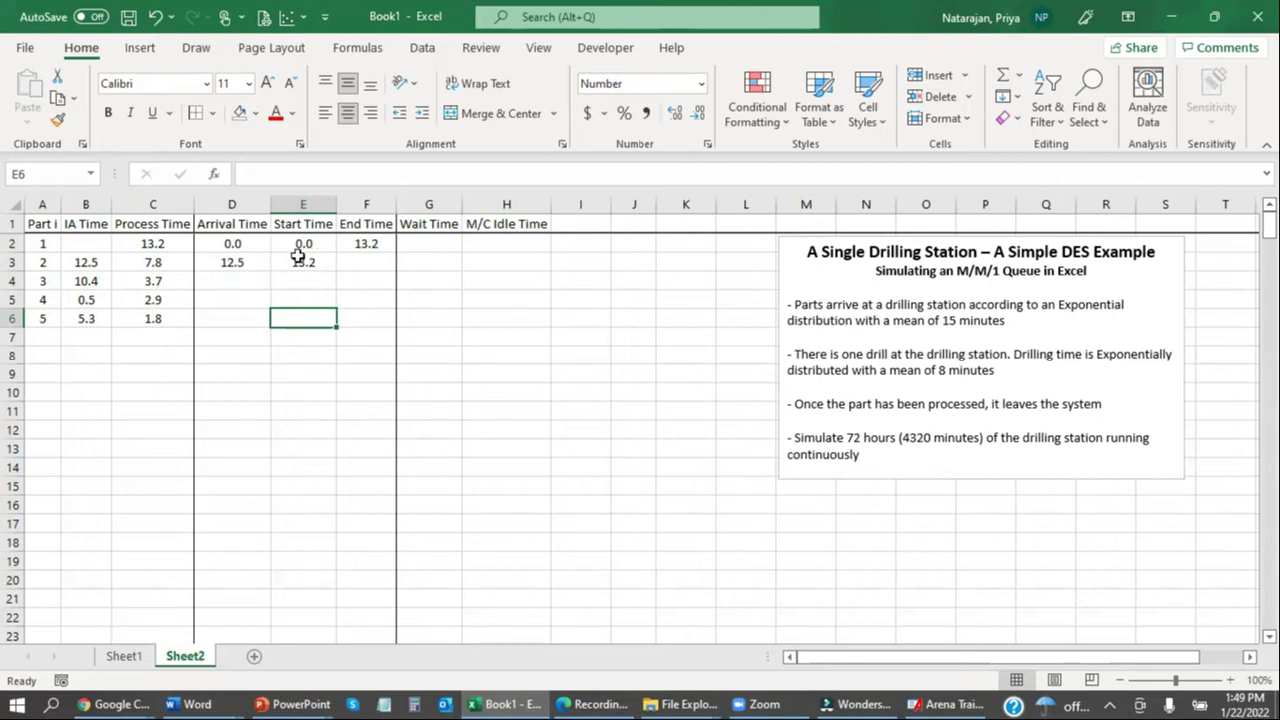
# Enter the end time formula =E3+C3 for part 2 in cell F3
pyautogui.click(372, 259)
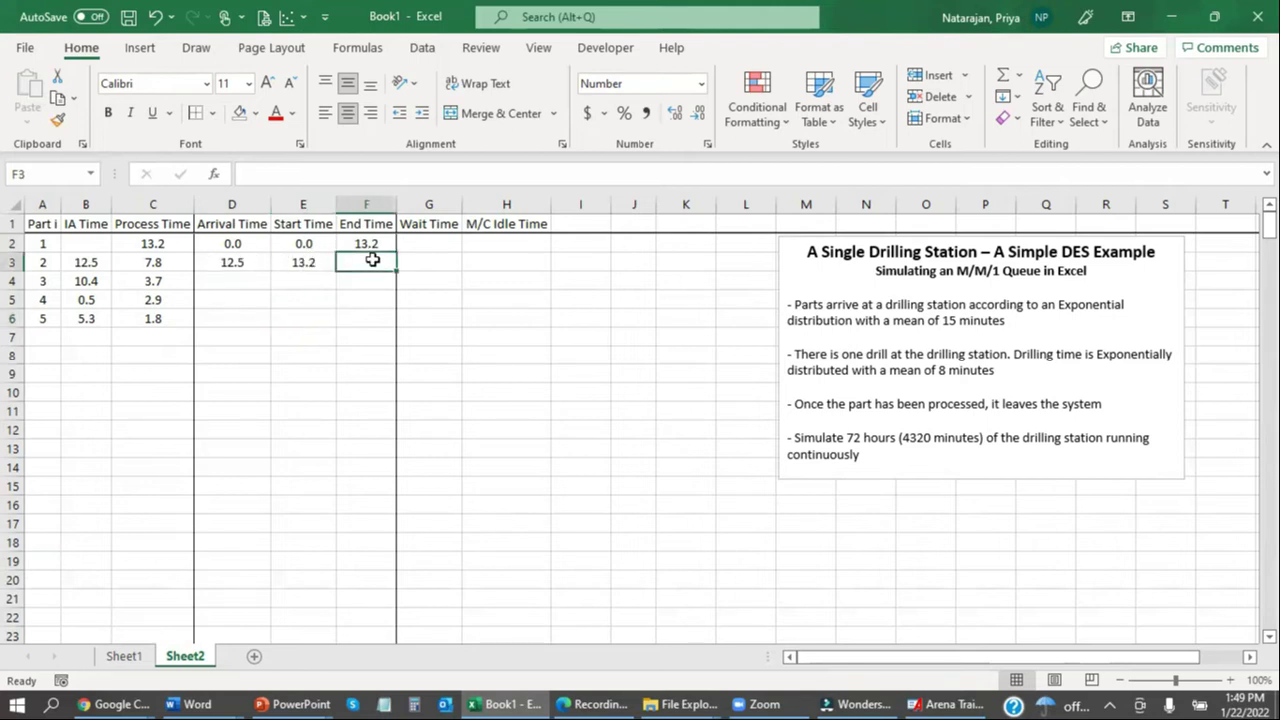
pyautogui.write('=')
pyautogui.press('Left')
pyautogui.write('+')
pyautogui.press('Left')
pyautogui.press('Left')
pyautogui.press('Left')
pyautogui.press('Tab')
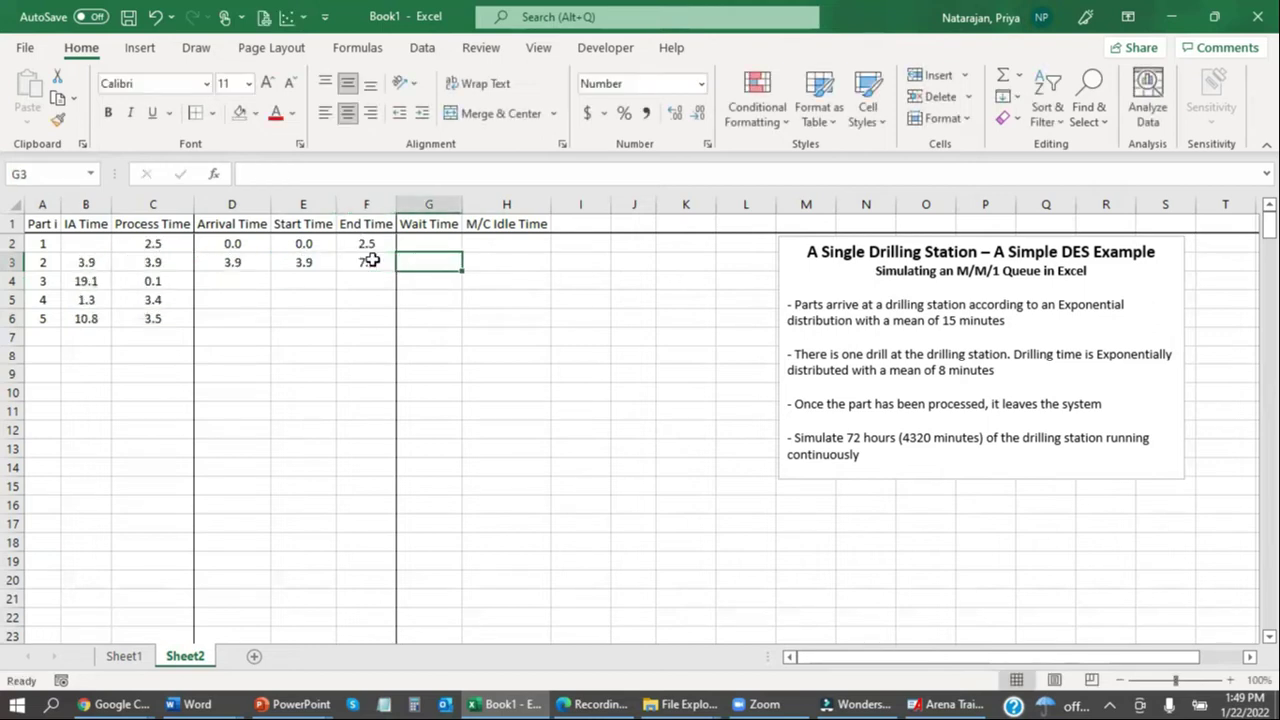
# Enter 0 for part 1's wait time in G2 and machine idle time in H2
pyautogui.click(423, 241)
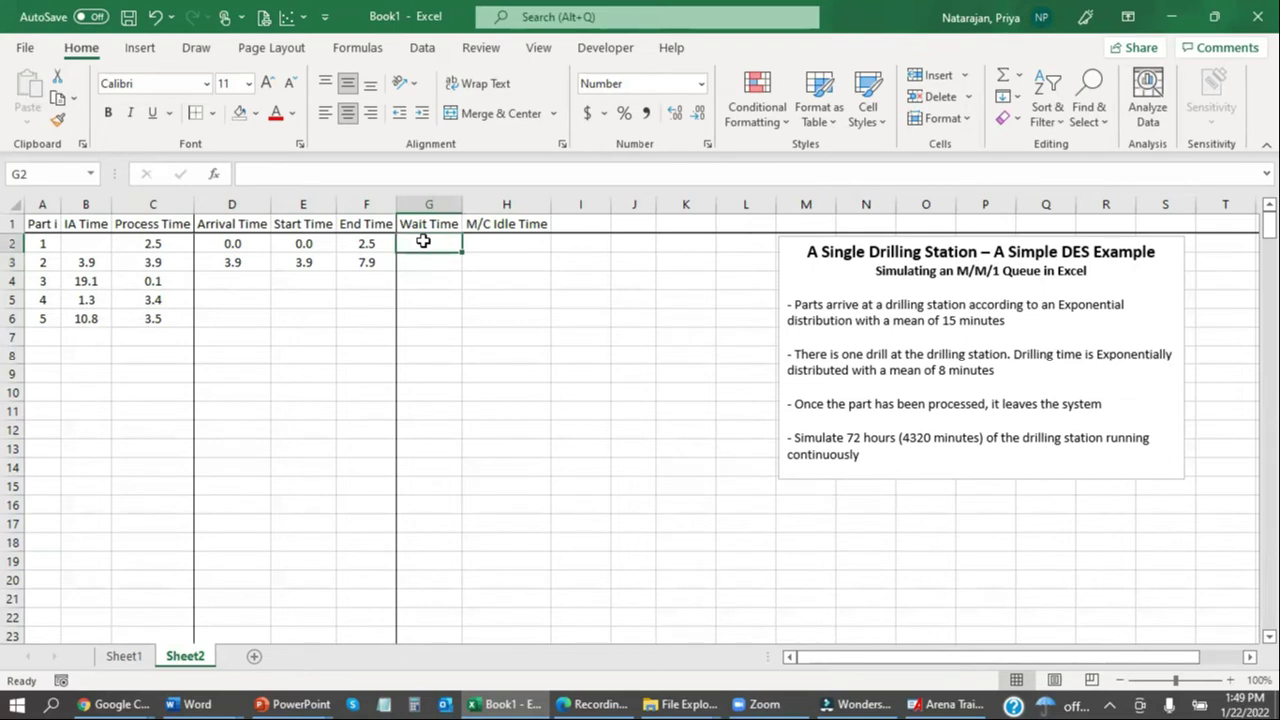
pyautogui.write('0')
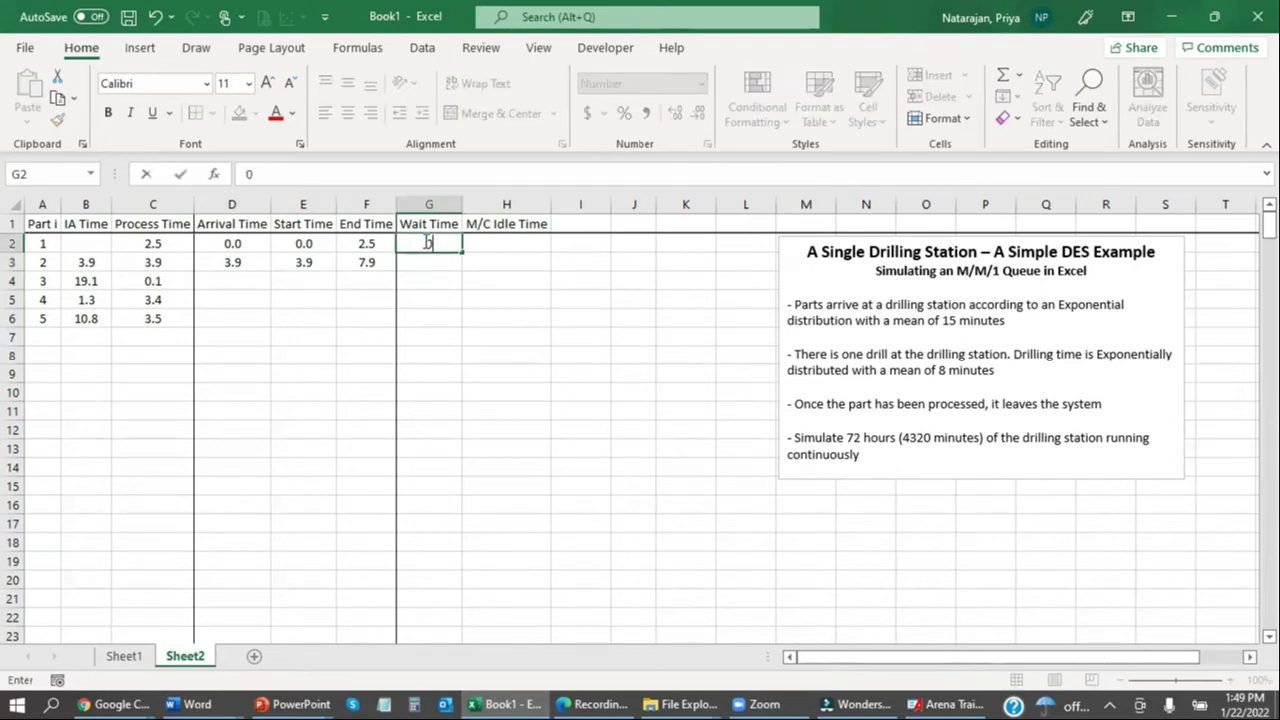
pyautogui.press('Tab')
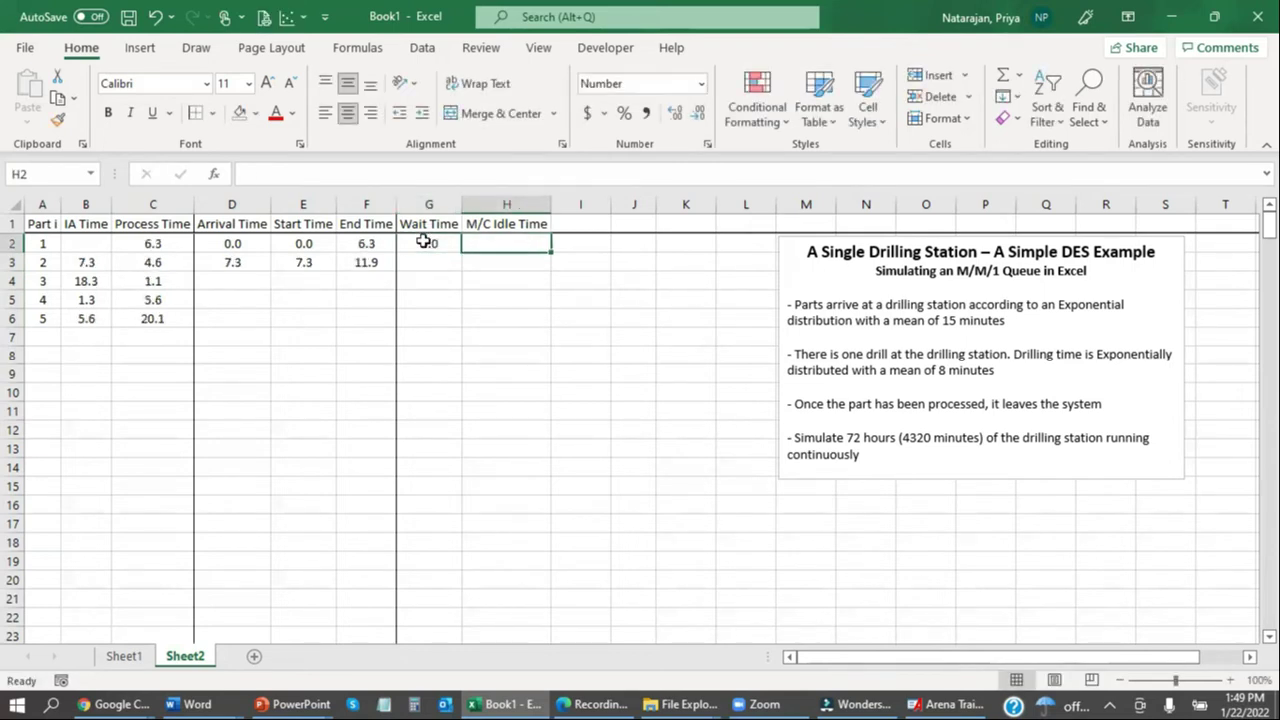
pyautogui.write('0')
pyautogui.press('Return')
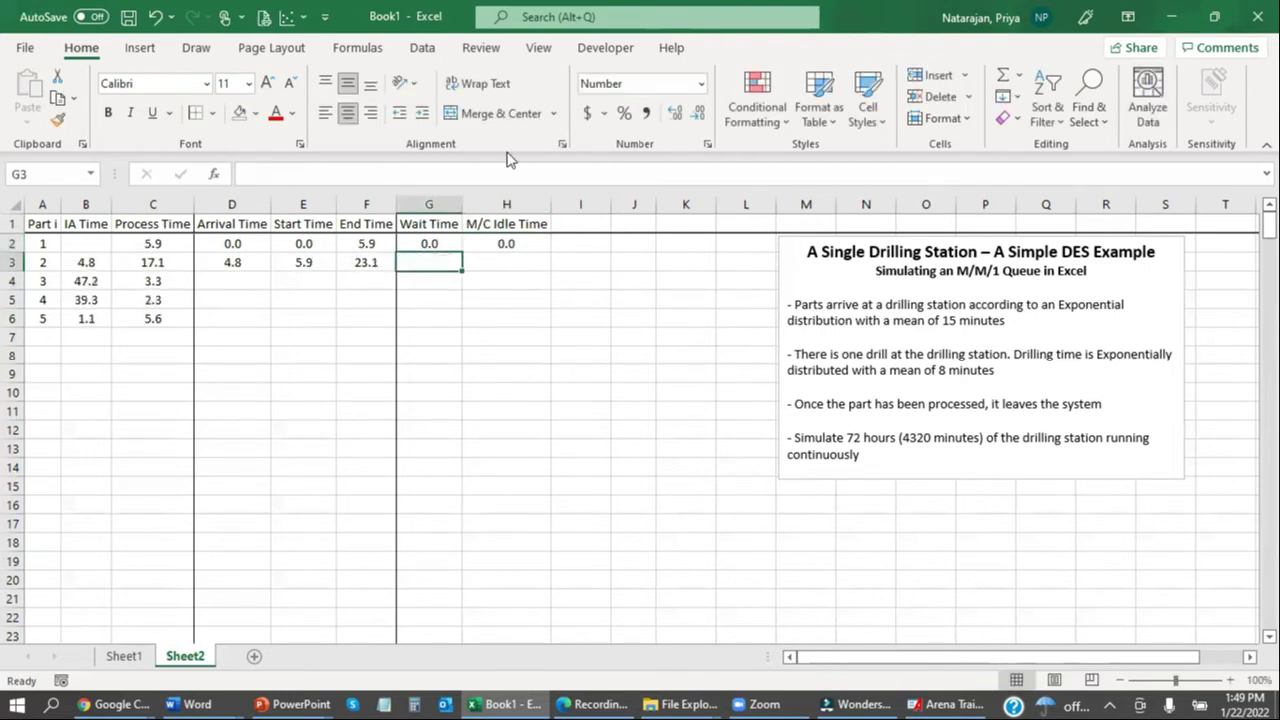
# Enter the wait time formula =E3-D3 for part 2 in cell G3
pyautogui.write('=')
pyautogui.press('Left')
pyautogui.press('Left')
pyautogui.write('-')
pyautogui.press('Left')
pyautogui.press('Left')
pyautogui.press('Left')
pyautogui.press('Return')
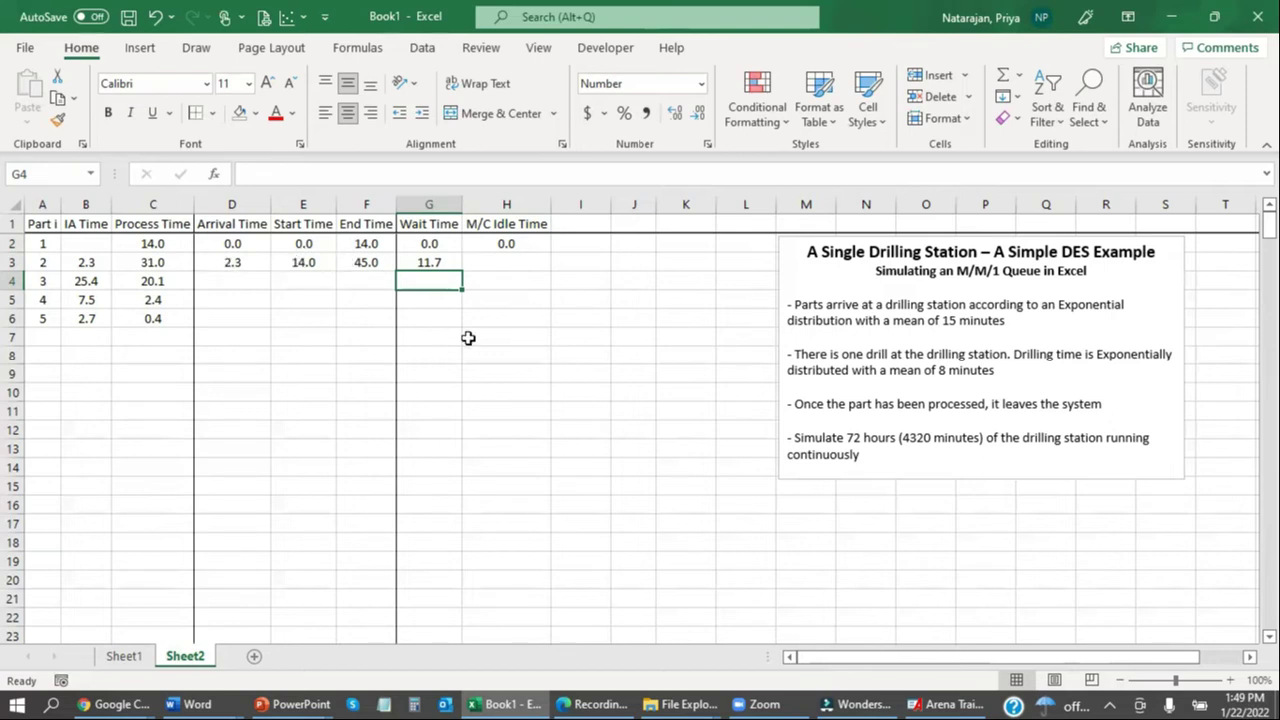
# Recalculate the sheet several times to check part 2's wait time against its arrival and start times
pyautogui.press('Up')
pyautogui.press('Down')
pyautogui.press('F9')
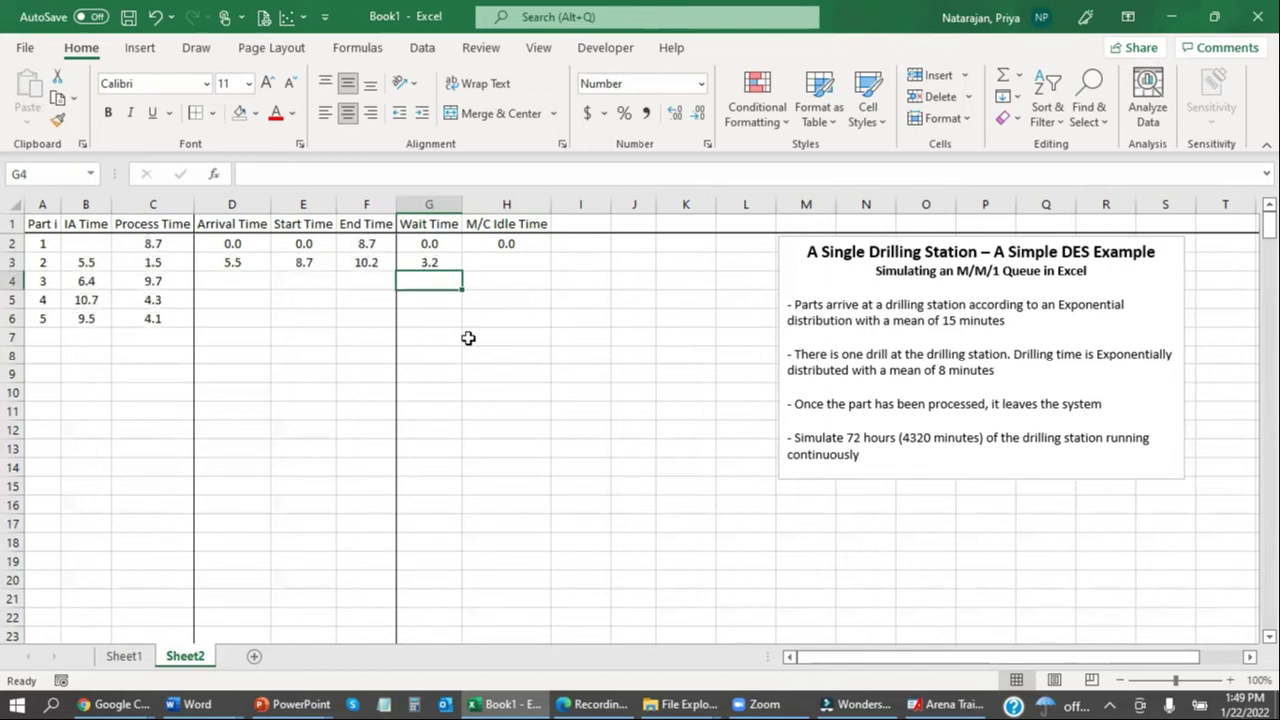
pyautogui.press('F9')
pyautogui.press('F9')
pyautogui.click(468, 338)
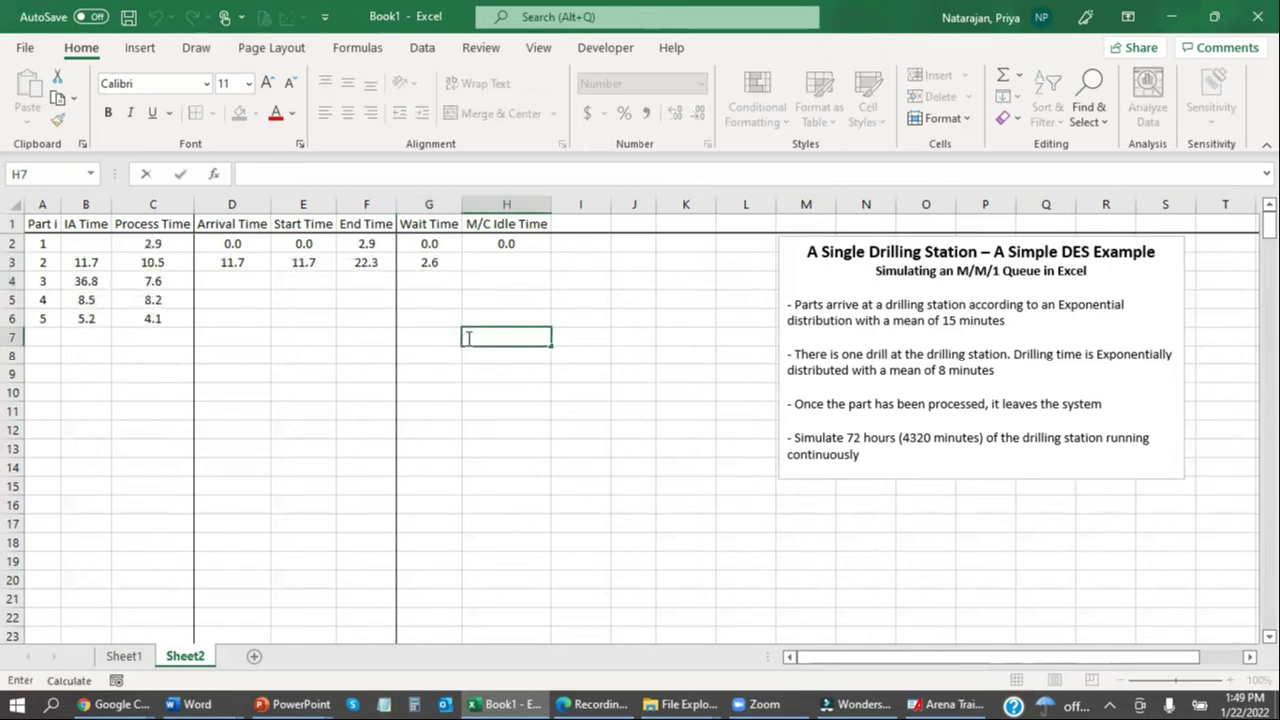
pyautogui.press('Escape')
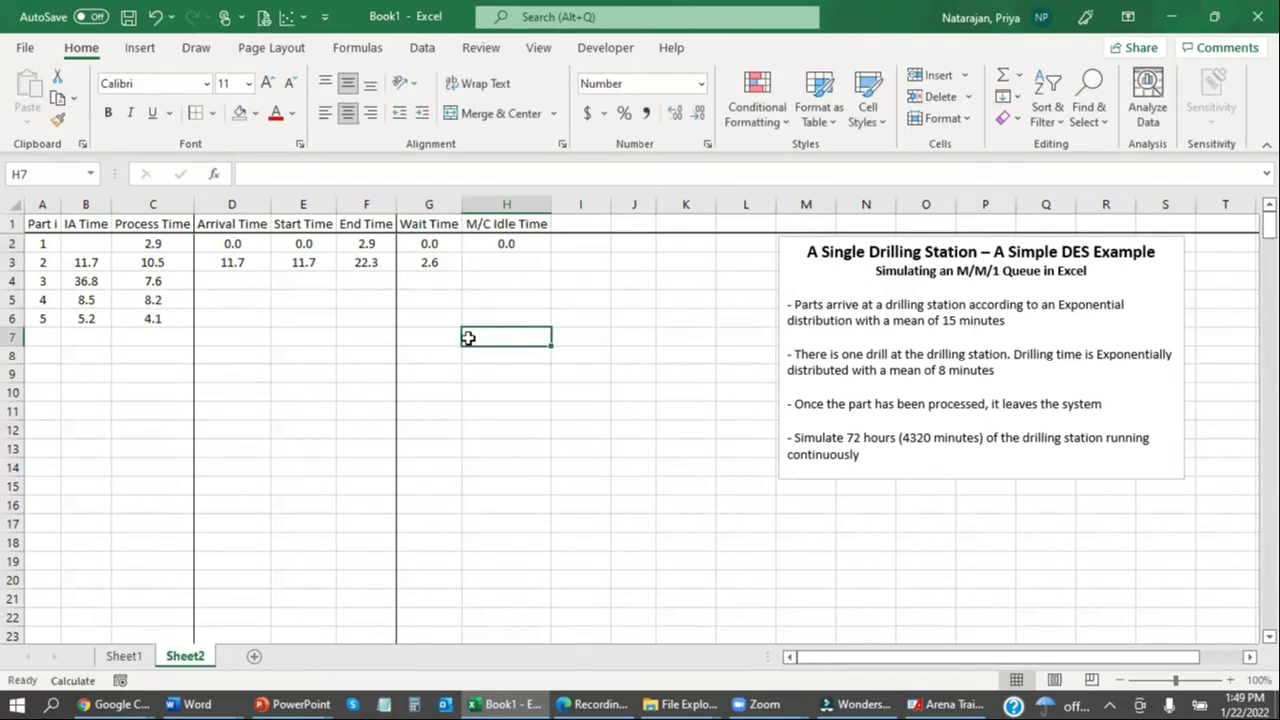
pyautogui.press('F9')
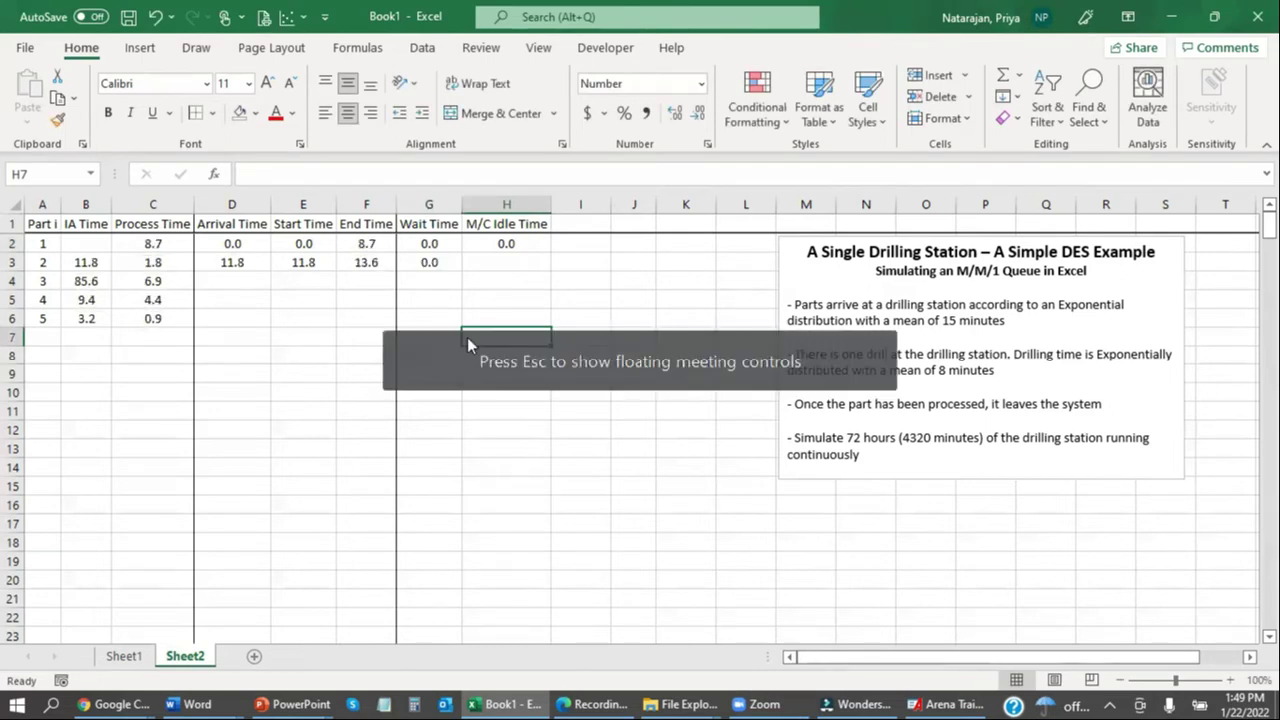
pyautogui.press('F9')
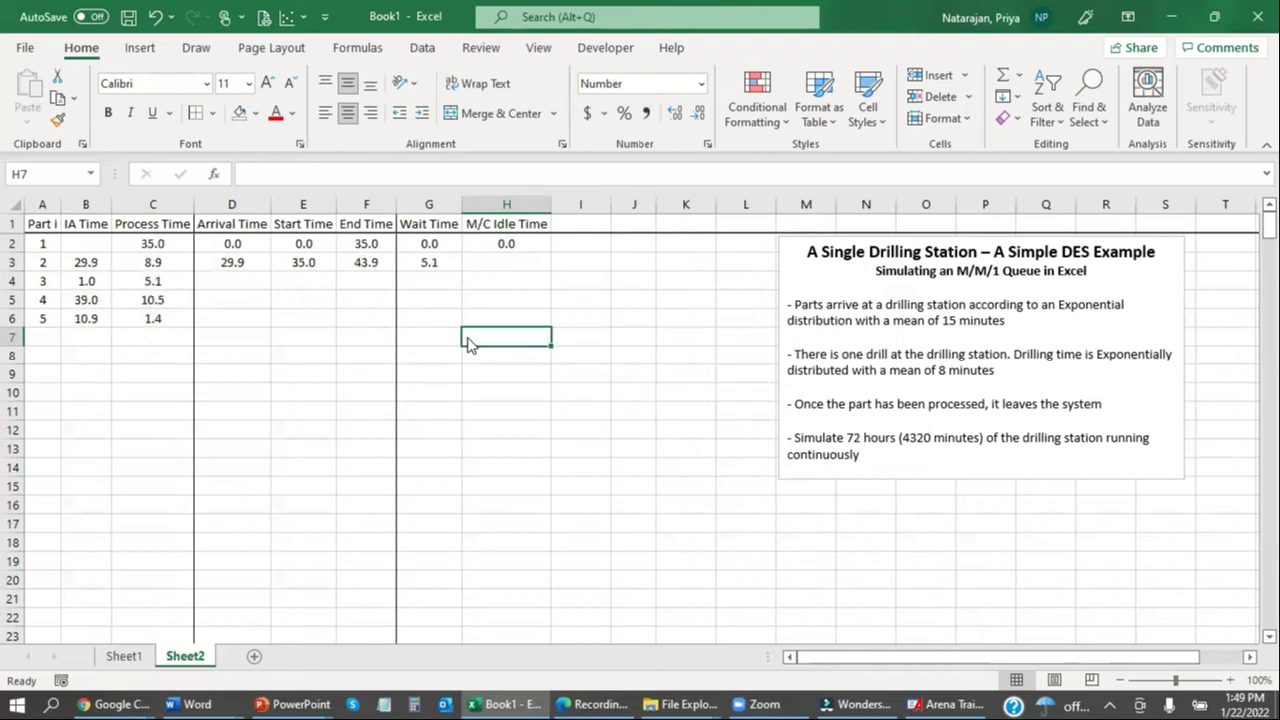
pyautogui.press('F9')
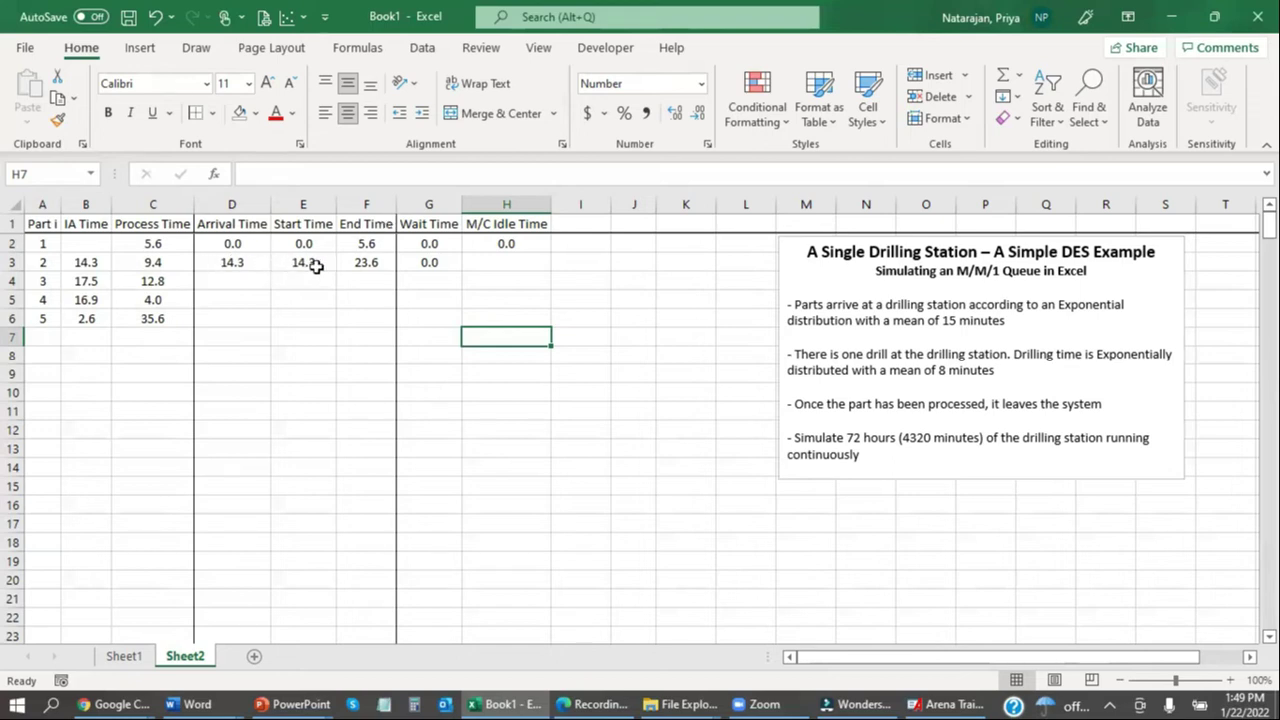
# Enter the machine idle time formula =E3-F2 for part 2 in cell H3 and recalculate to check it
pyautogui.click(514, 262)
pyautogui.write('=')
pyautogui.press('Left')
pyautogui.press('Left')
pyautogui.press('Left')
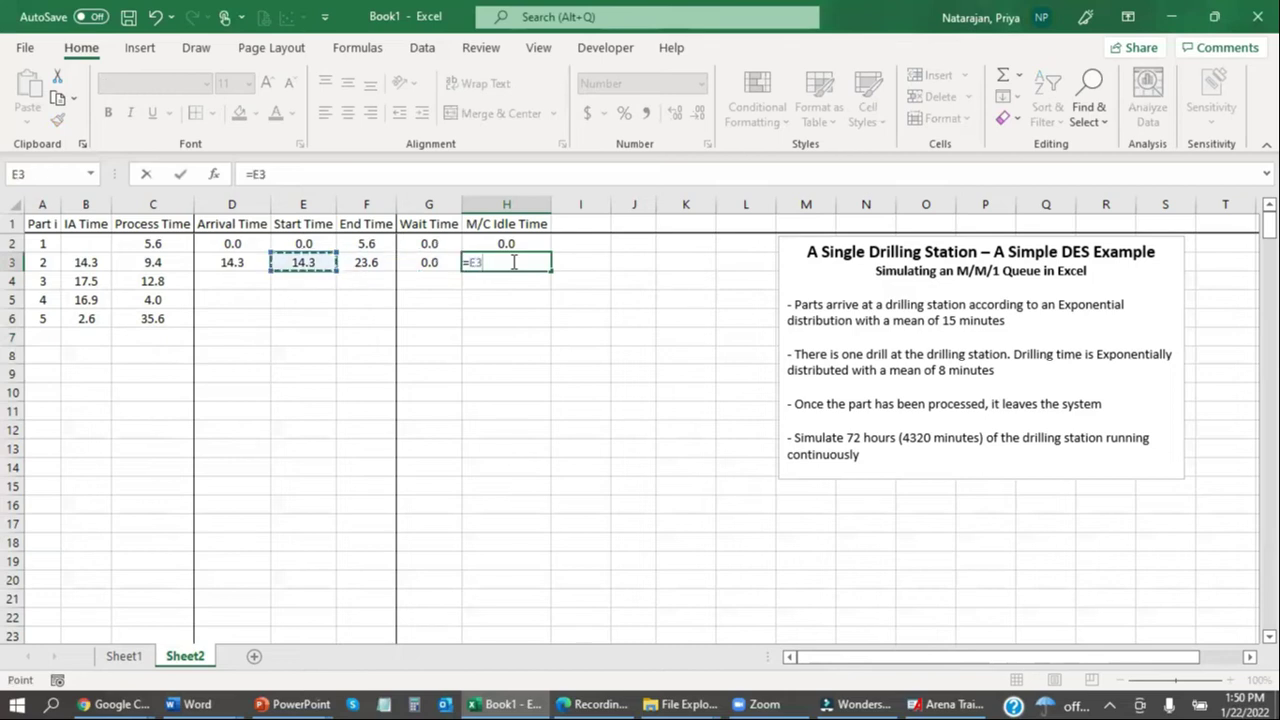
pyautogui.write('-')
pyautogui.press('Left')
pyautogui.press('Left')
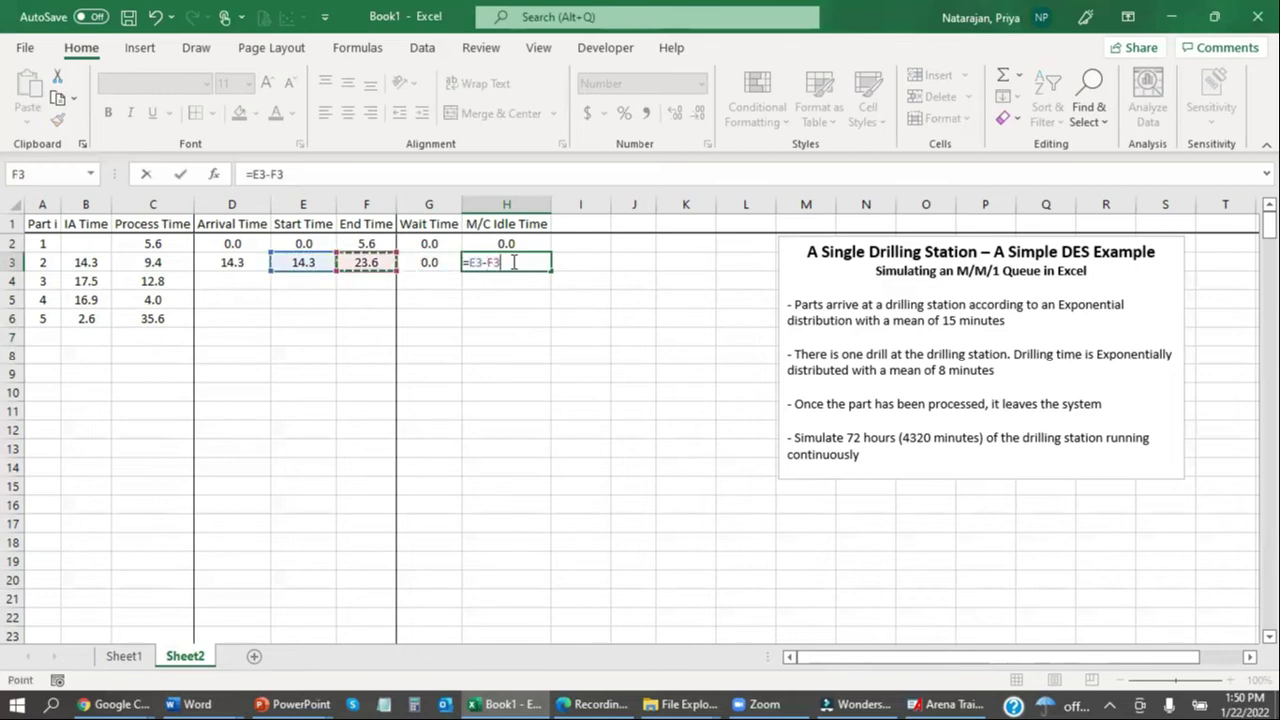
pyautogui.press('Up')
pyautogui.press('Return')
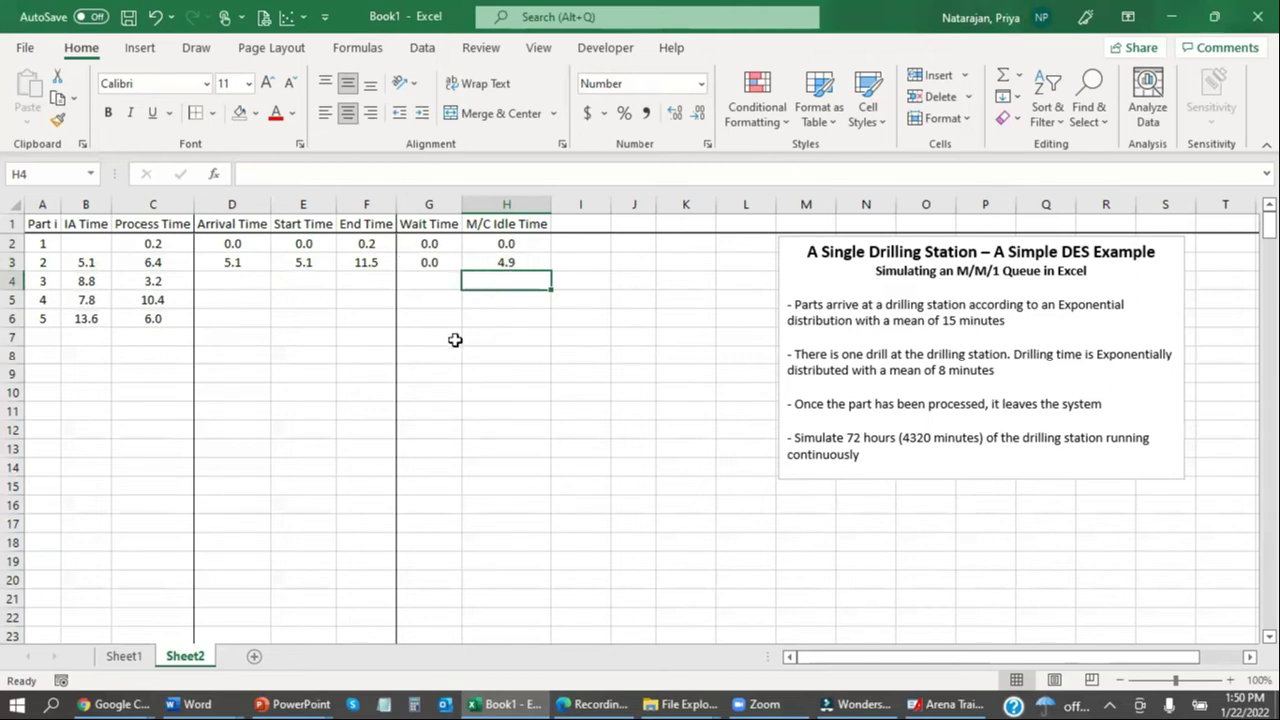
pyautogui.press('F9')
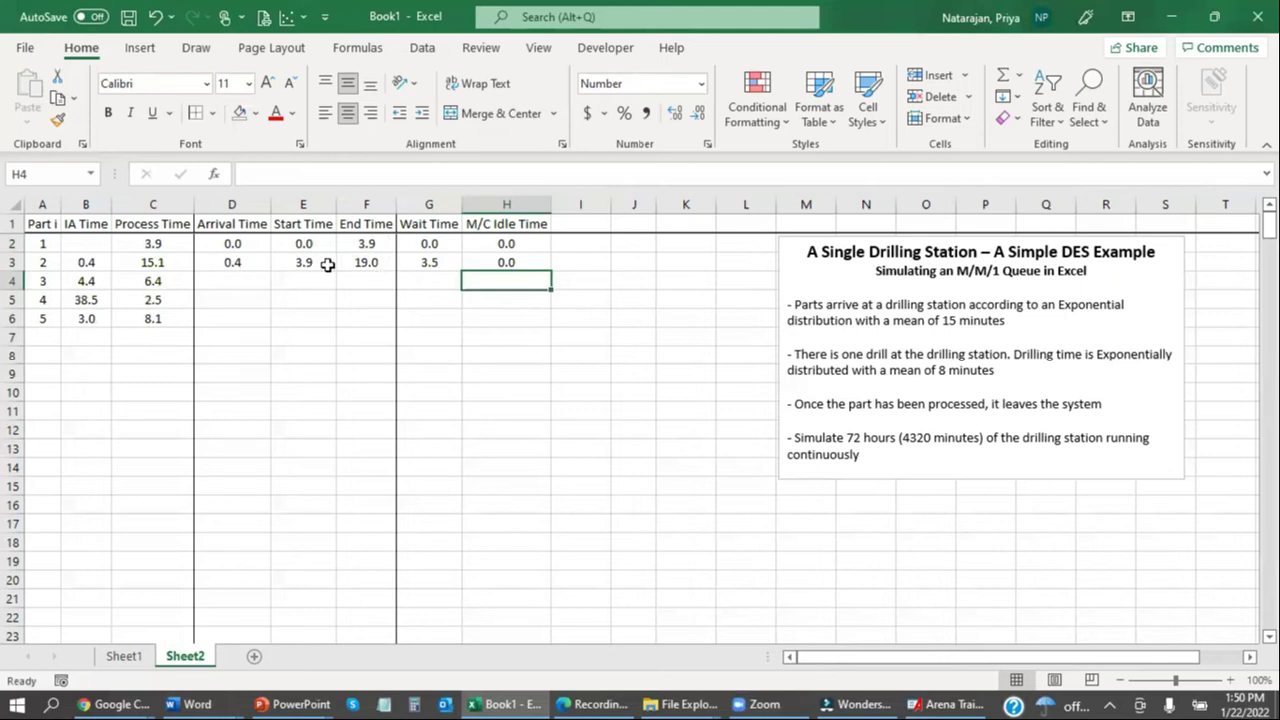
# Copy part 2's arrival, start, end, wait and idle time formulas from D3:H3 down to row 6 for parts 3 to 5
pyautogui.moveTo(230, 263); pyautogui.dragTo(549, 325)
pyautogui.click(514, 390)
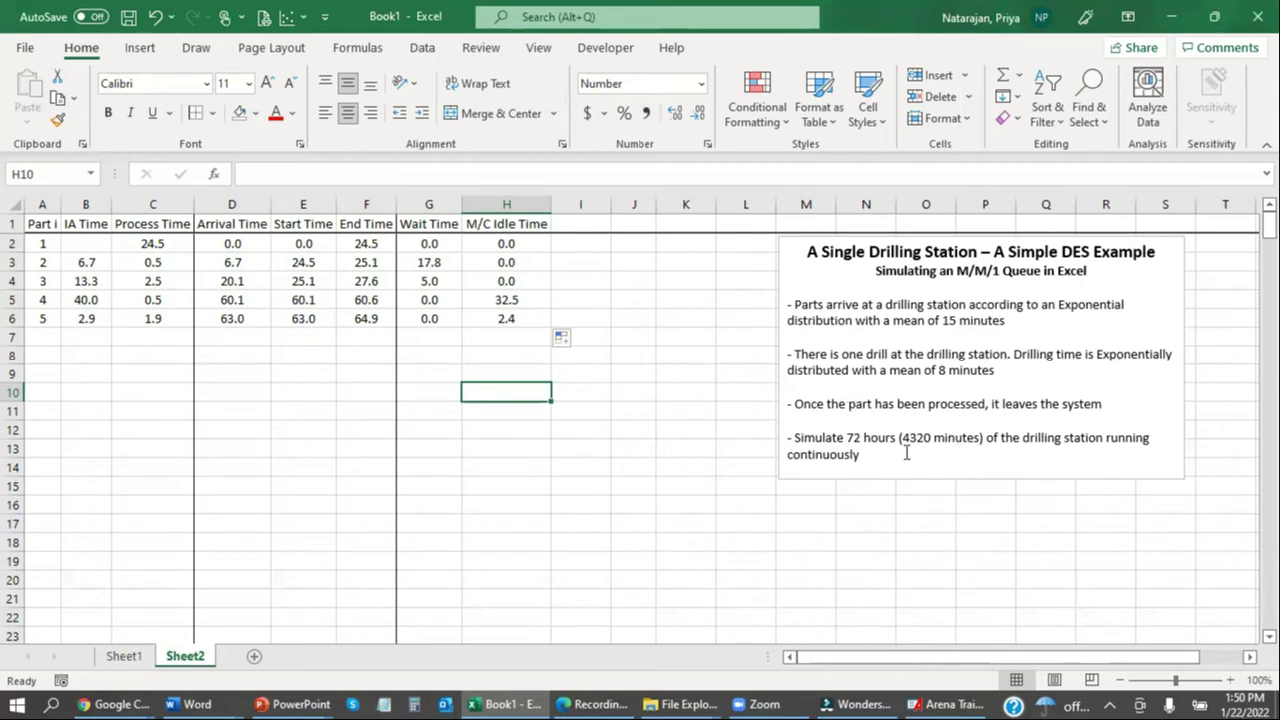
pyautogui.click(679, 412)
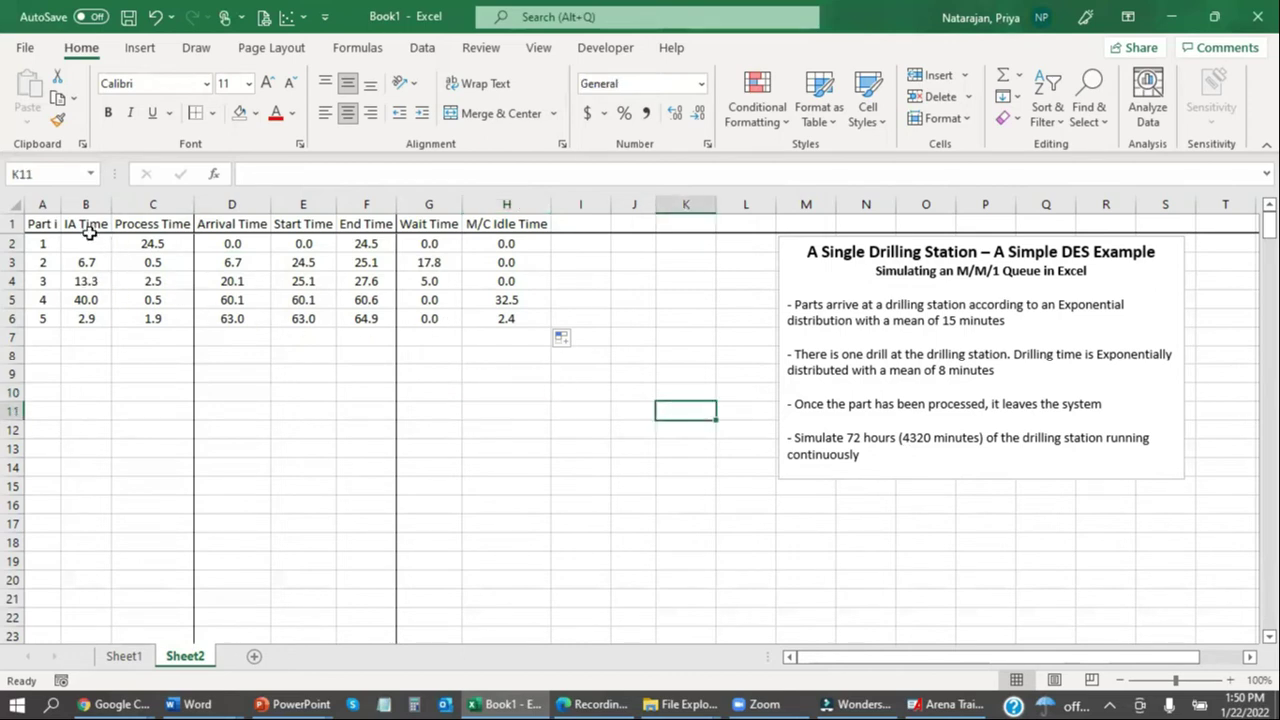
pyautogui.moveTo(90, 204); pyautogui.dragTo(171, 208)
pyautogui.click(304, 320)
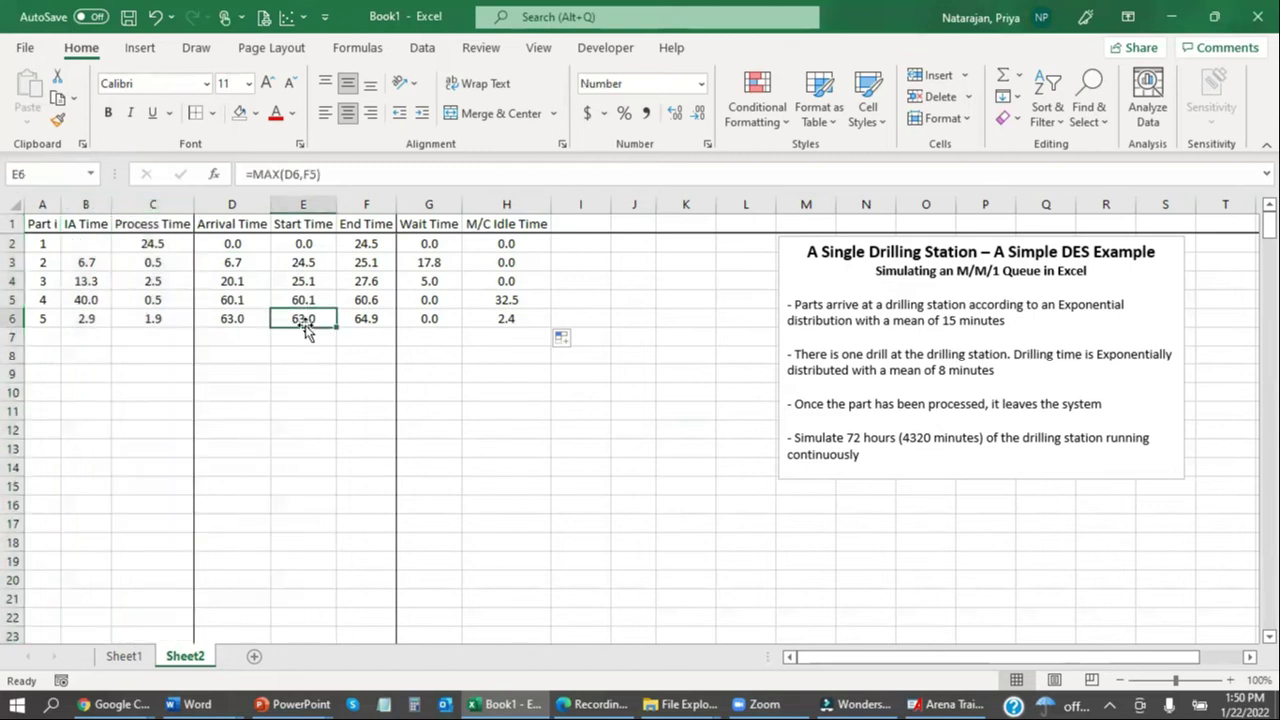
# Fill the rows of parts 3 to 5 down through row 401 so the simulation covers 400 parts
pyautogui.click(8, 318)
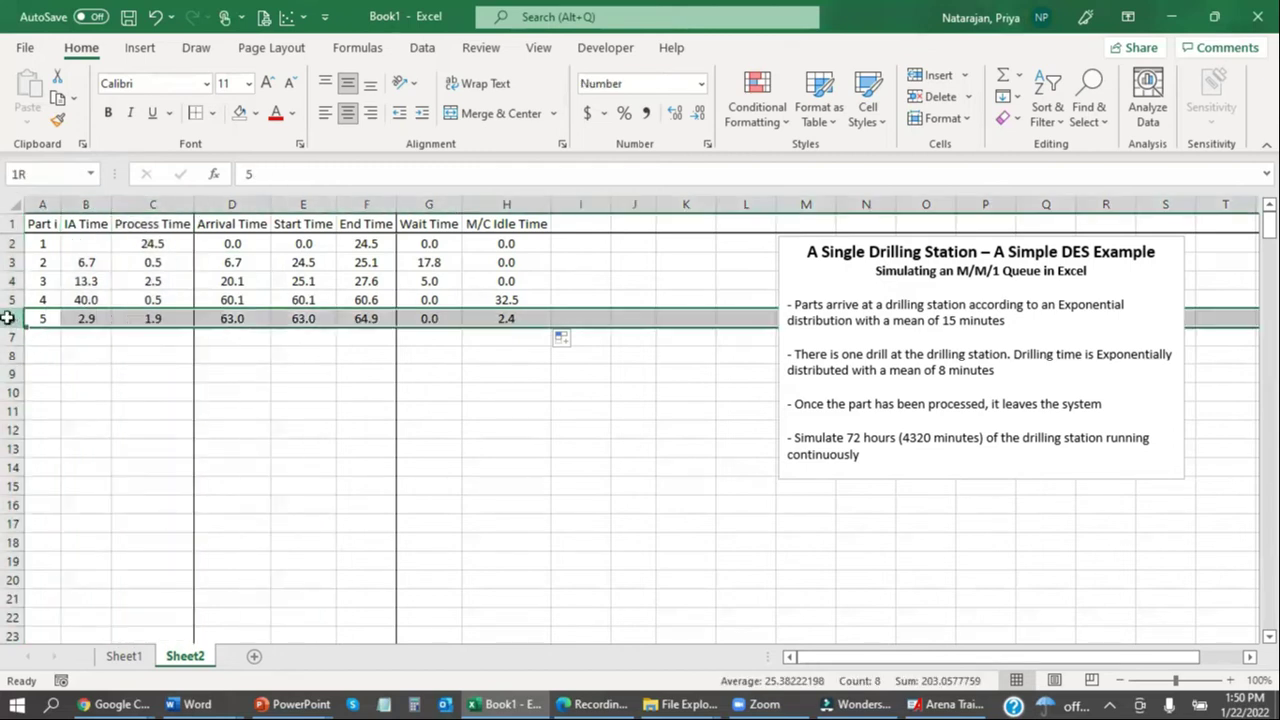
pyautogui.moveTo(8, 318); pyautogui.dragTo(8, 281)
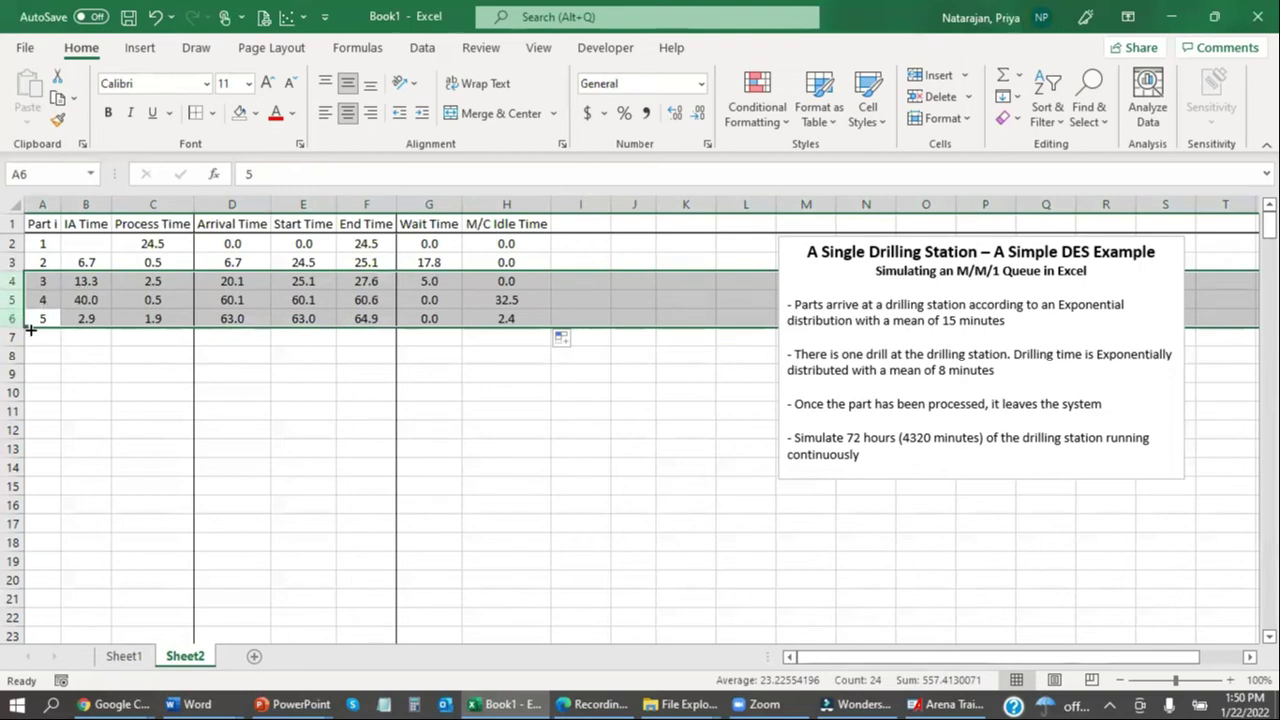
pyautogui.moveTo(30, 330); pyautogui.dragTo(59, 606)
pyautogui.moveTo(62, 660); pyautogui.dragTo(61, 500)
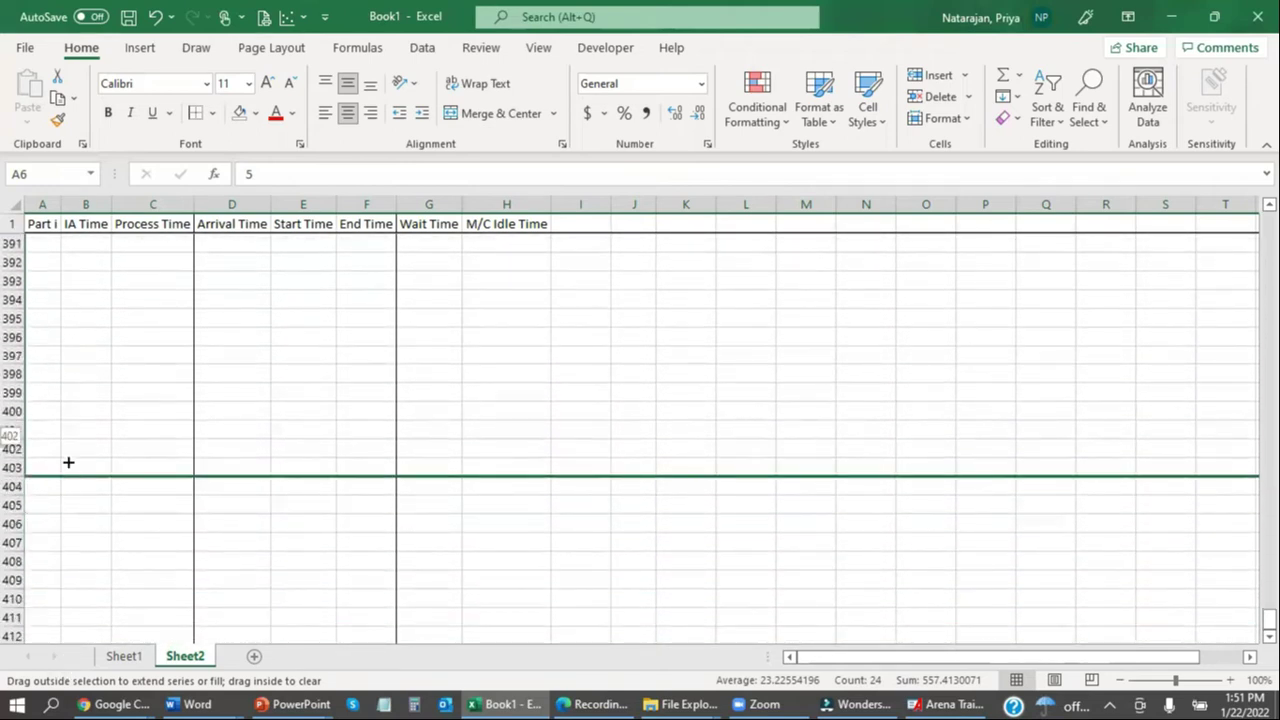
pyautogui.moveTo(70, 451)
pyautogui.mouseDown()
pyautogui.moveTo(71, 437)
pyautogui.moveTo(71, 453)
pyautogui.mouseUp()
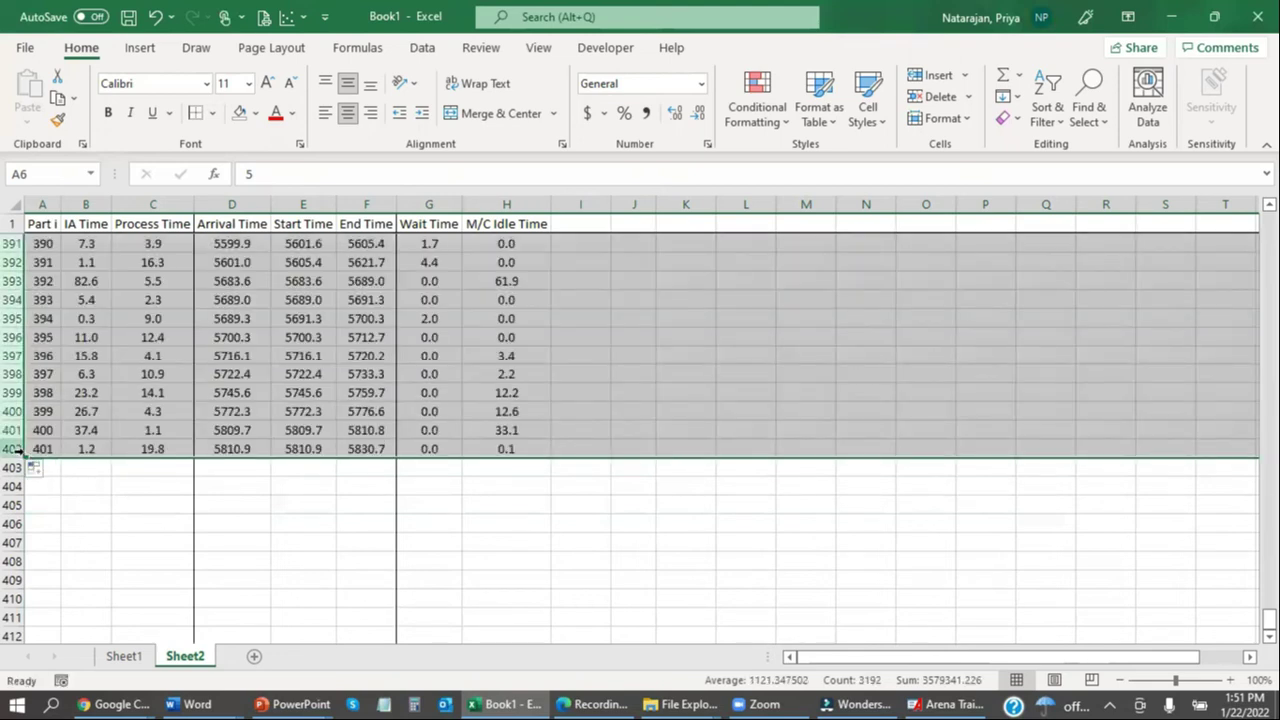
pyautogui.moveTo(27, 455); pyautogui.dragTo(38, 431)
pyautogui.scroll(2, 382, 474)
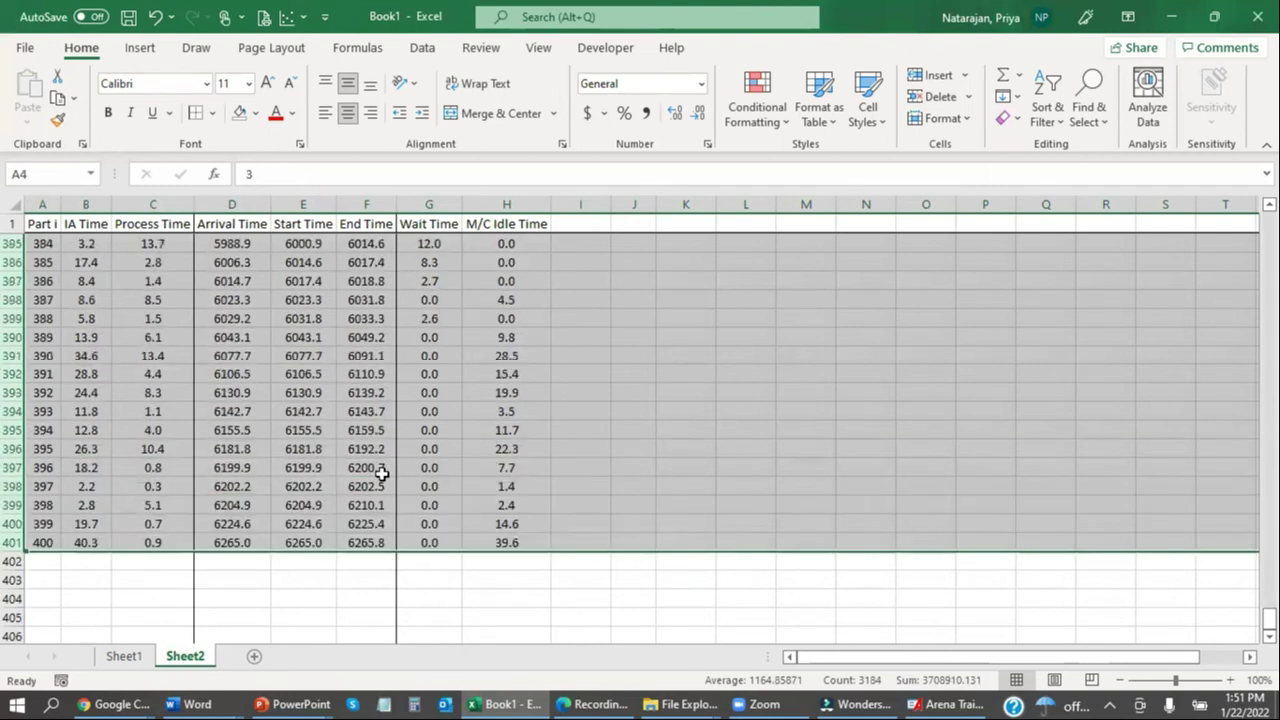
pyautogui.scroll(20, 382, 474)
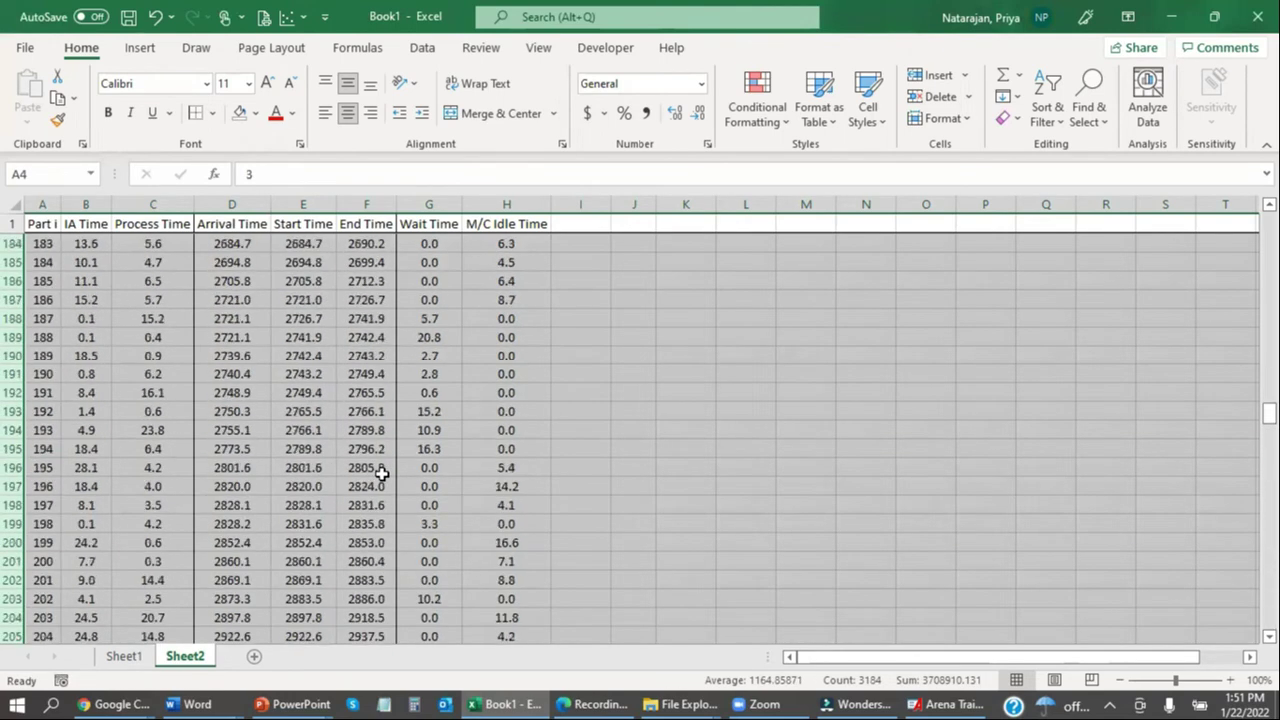
pyautogui.scroll(20, 382, 474)
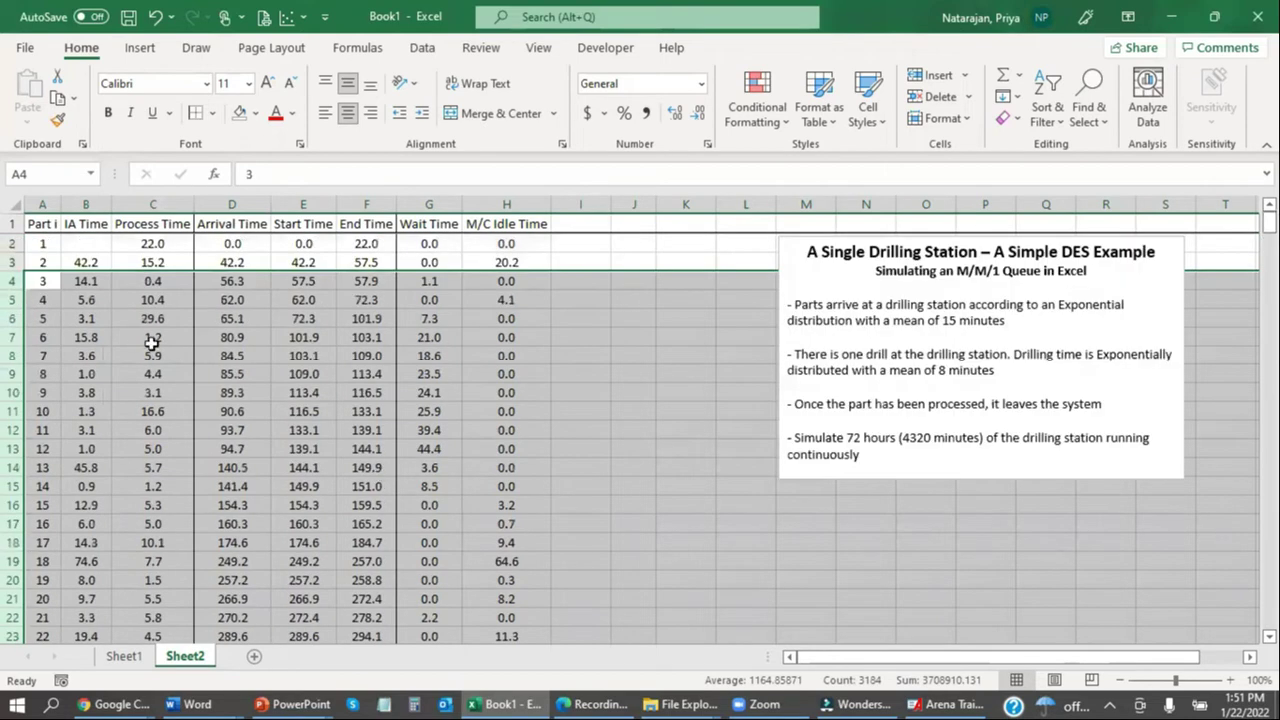
pyautogui.click(142, 343)
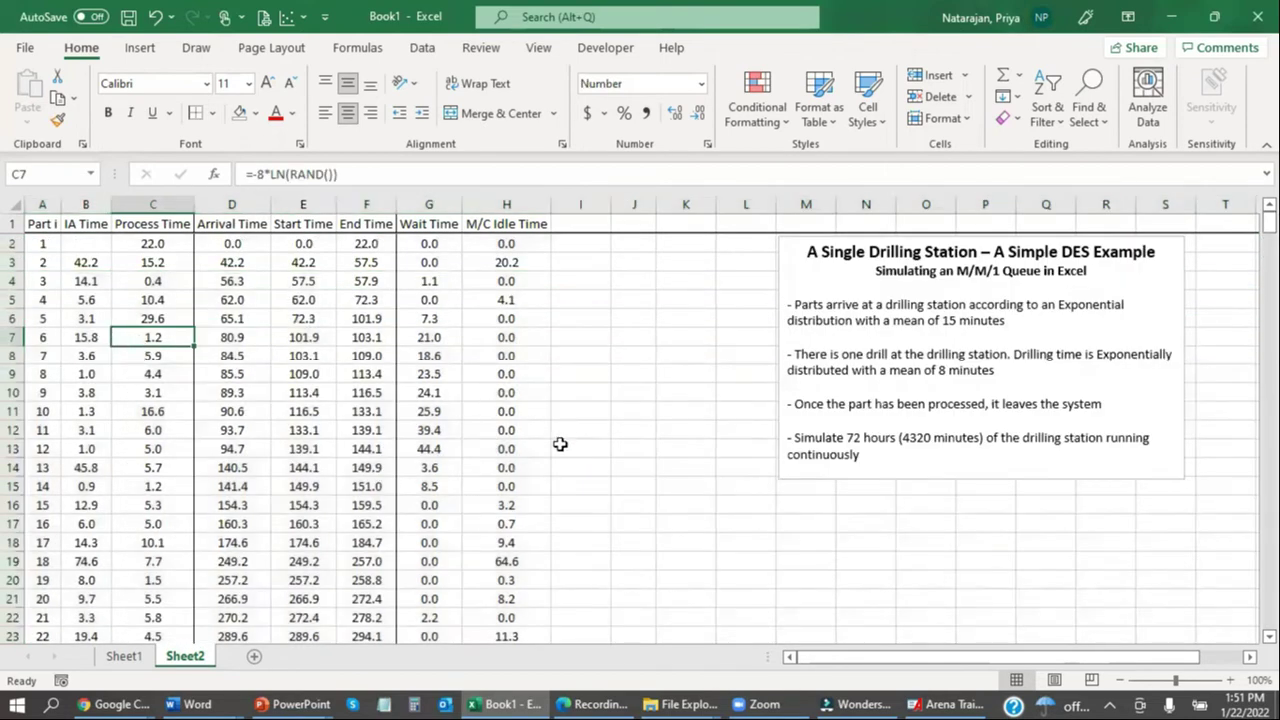
# Set the workbook's calculation option to Manual so the random times stop regenerating
pyautogui.click(699, 573)
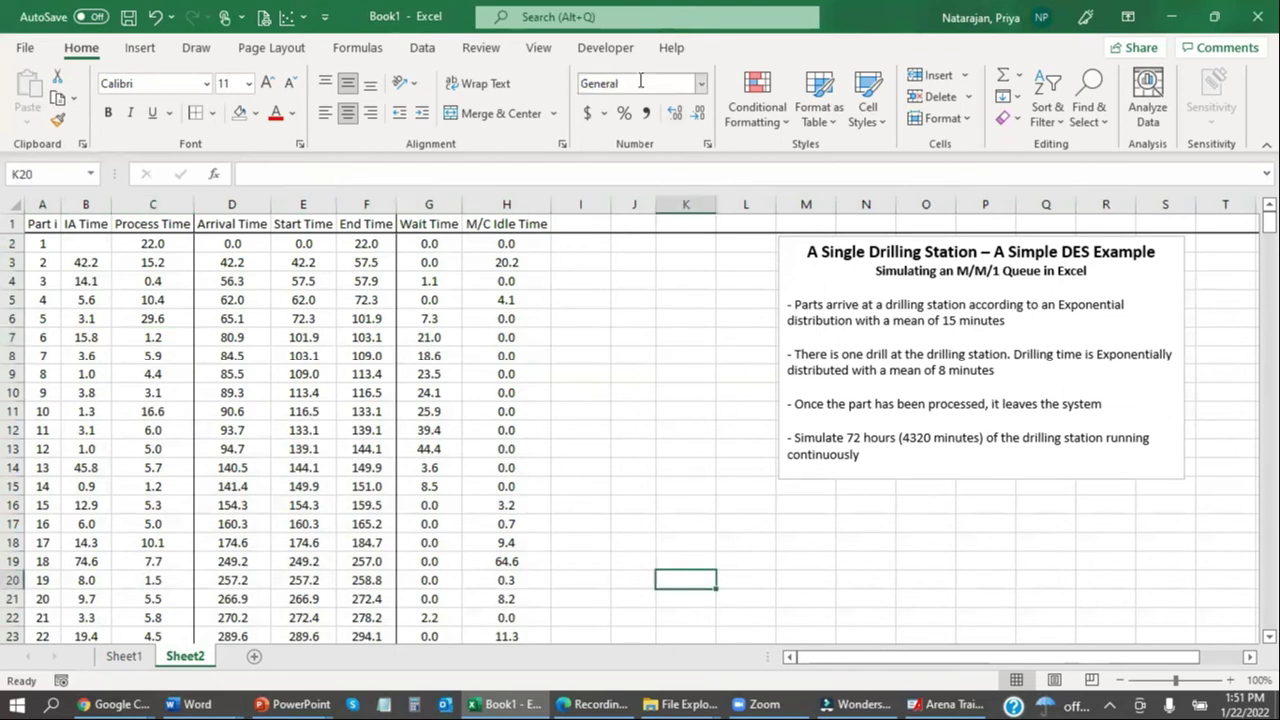
pyautogui.click(362, 48)
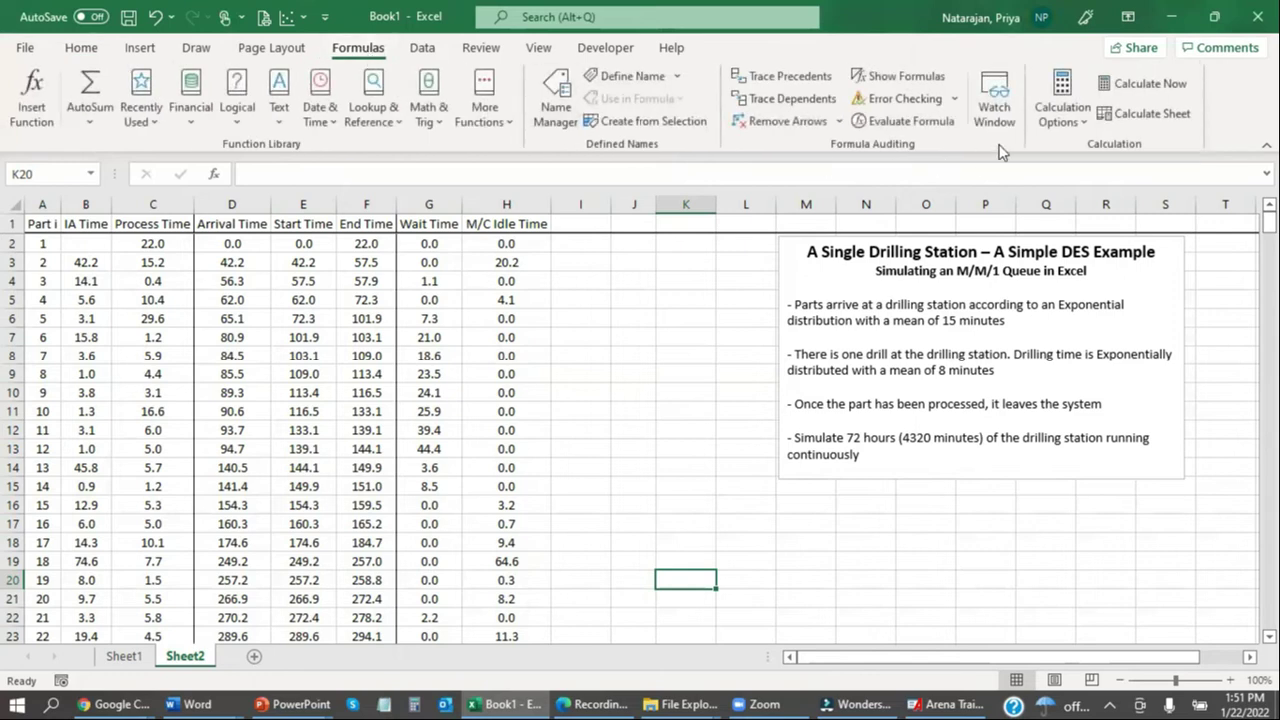
pyautogui.click(1060, 118)
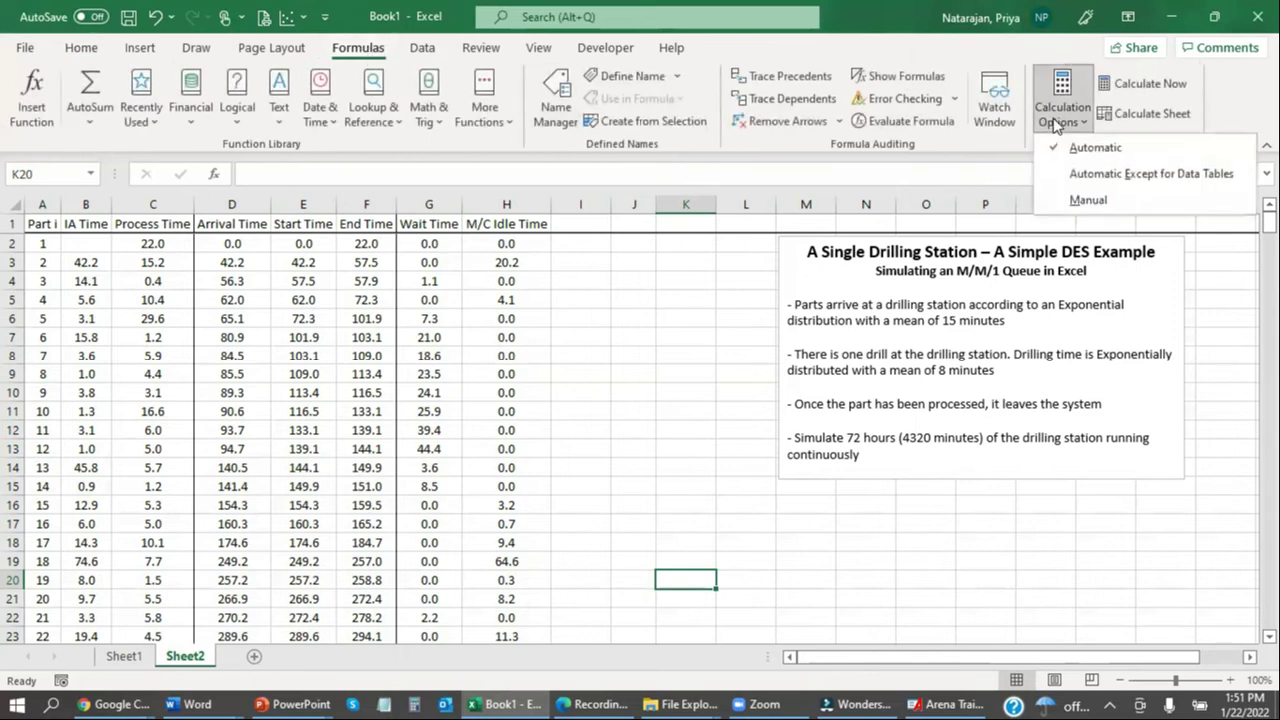
pyautogui.click(1087, 200)
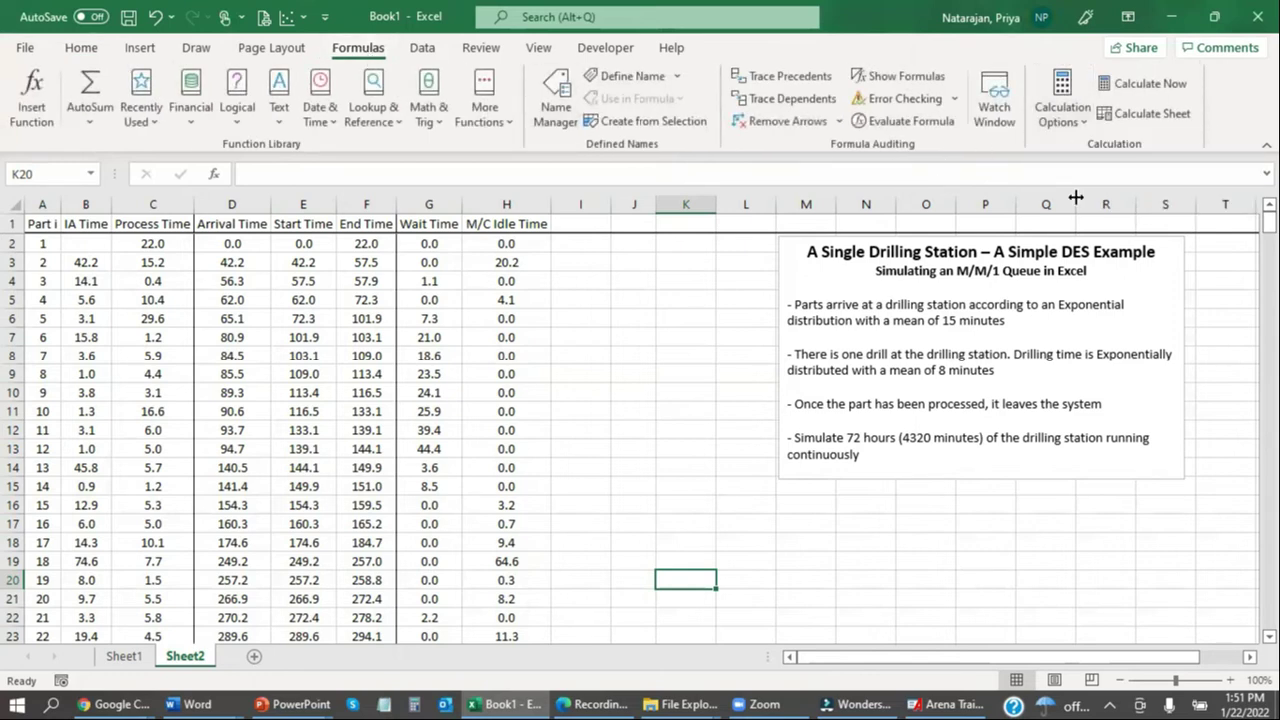
pyautogui.click(152, 372)
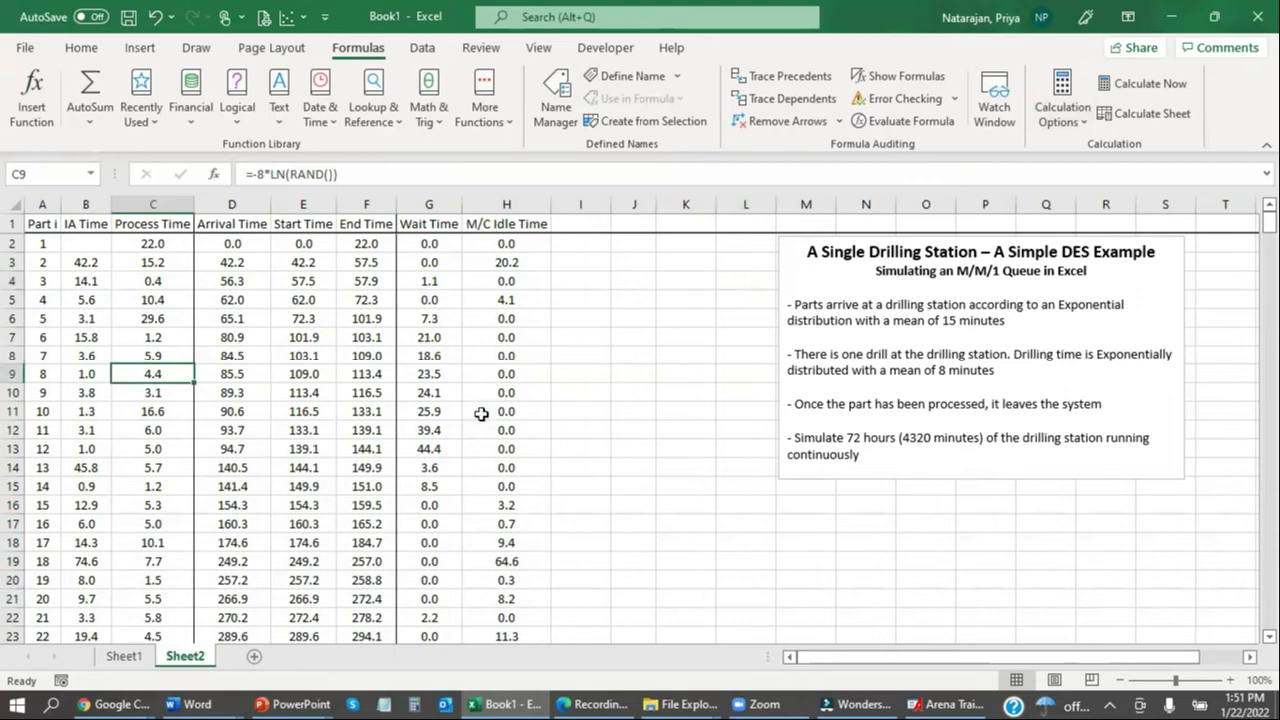
# Find the last part whose start time falls before 4320 minutes, compare its times with the next part's, and select its row
pyautogui.click(730, 465)
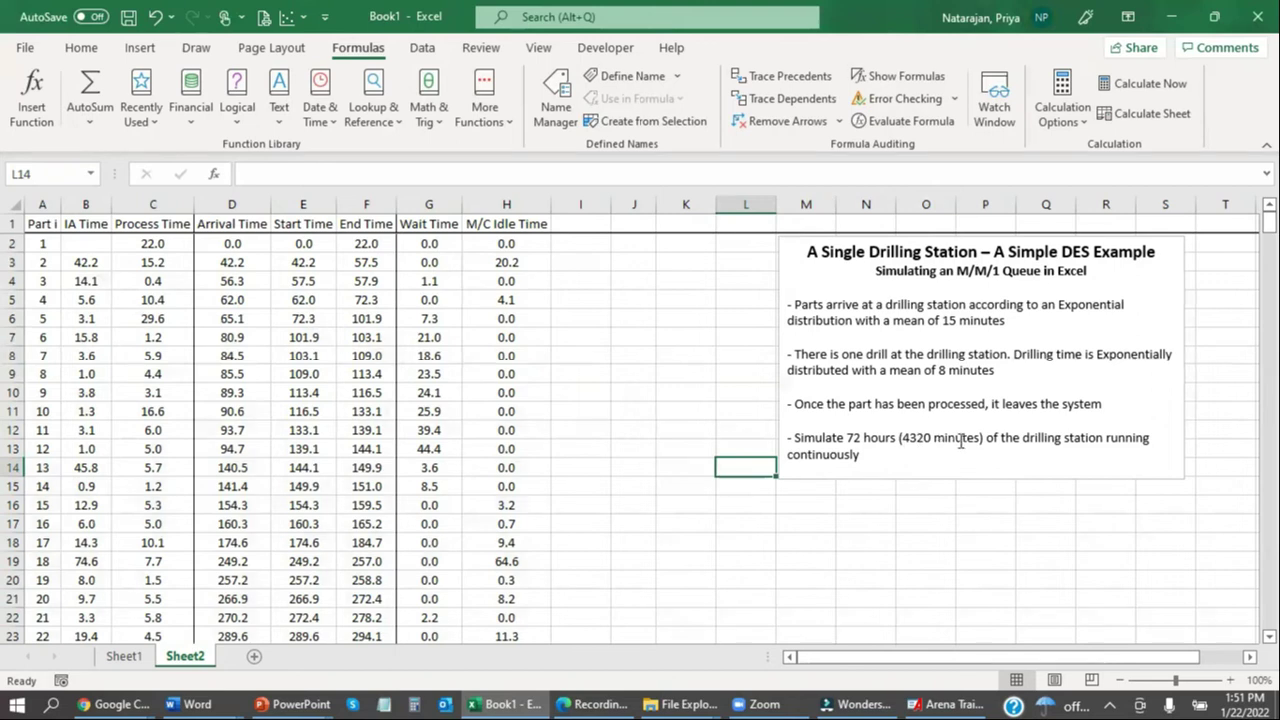
pyautogui.scroll(-20, 422, 490)
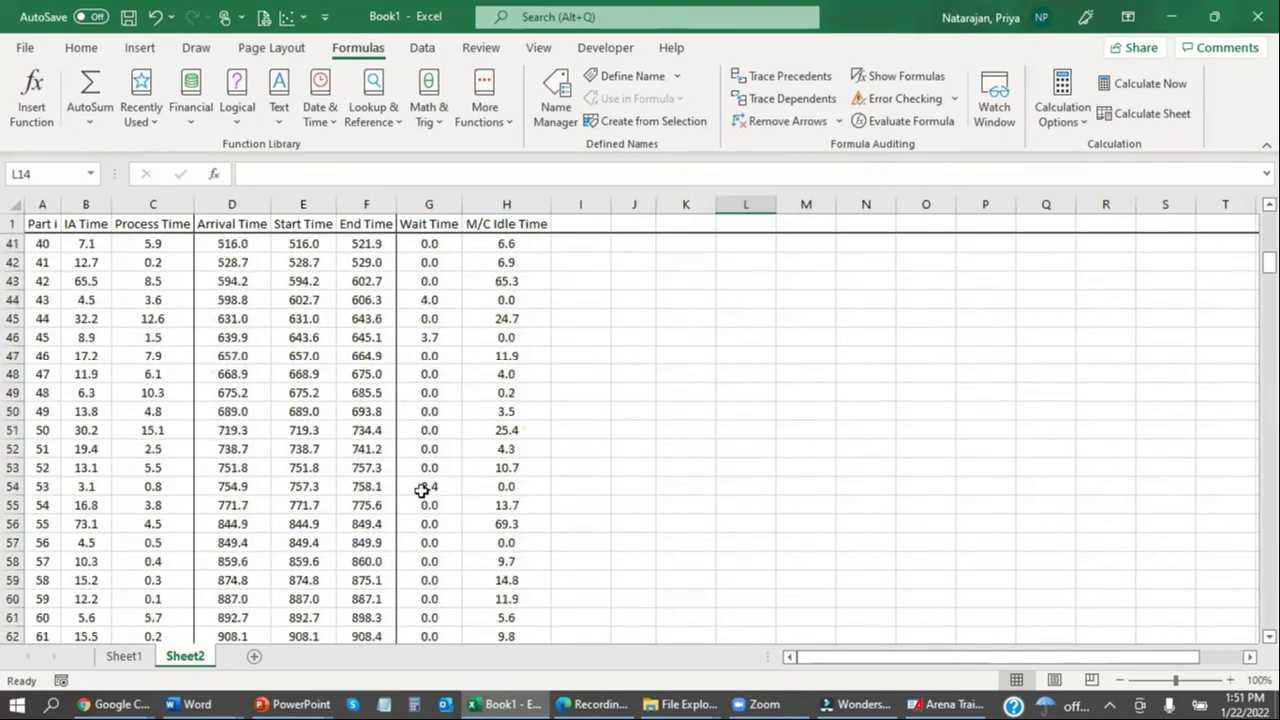
pyautogui.scroll(-20, 422, 490)
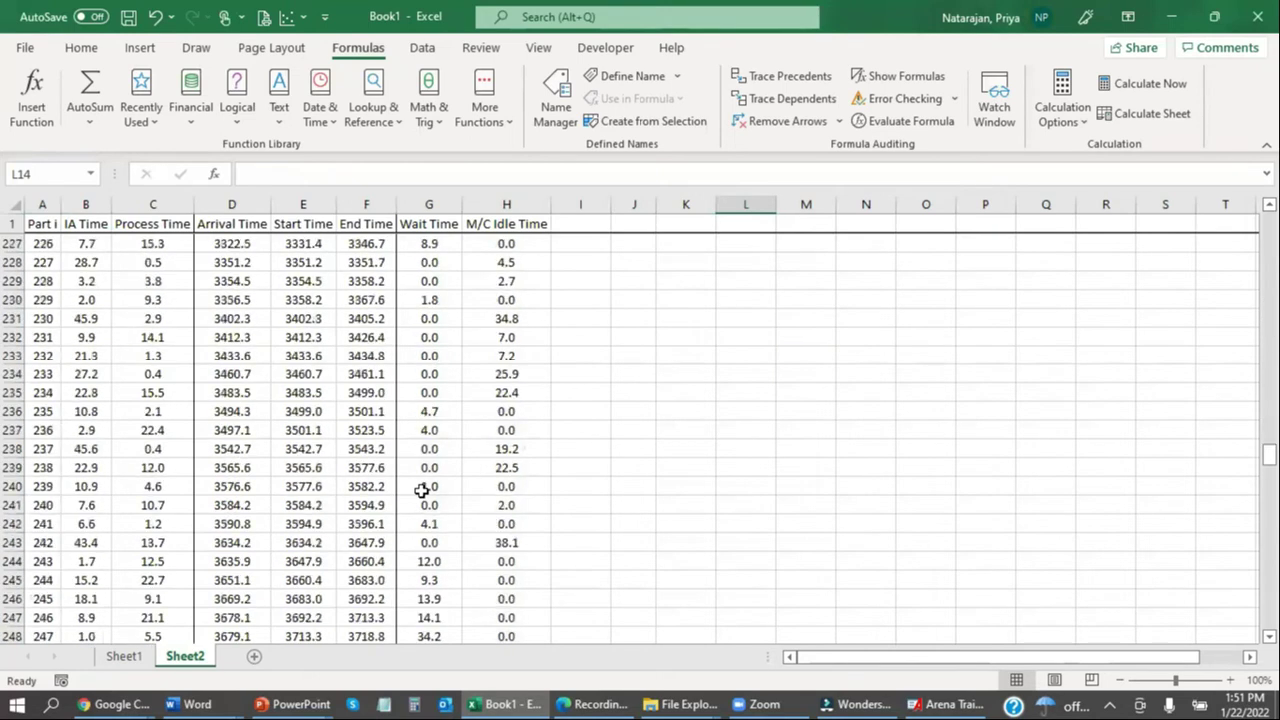
pyautogui.scroll(3, 250, 378)
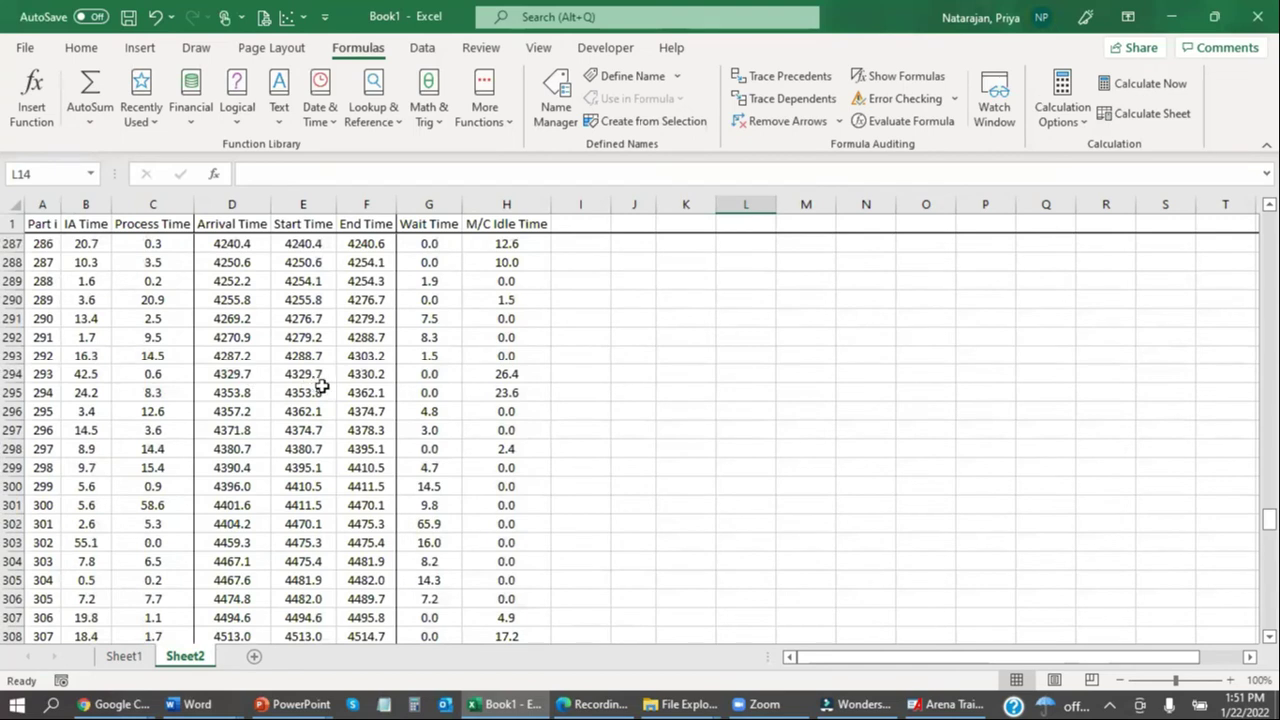
pyautogui.click(303, 376)
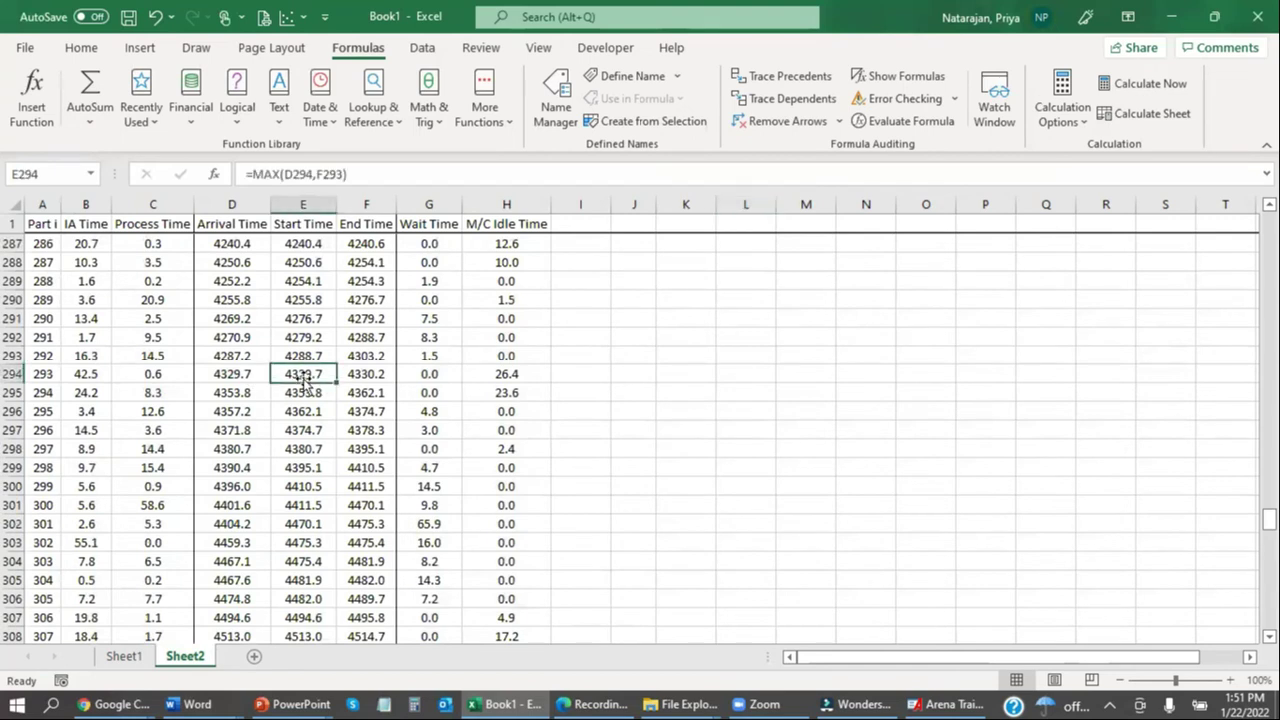
pyautogui.click(374, 356)
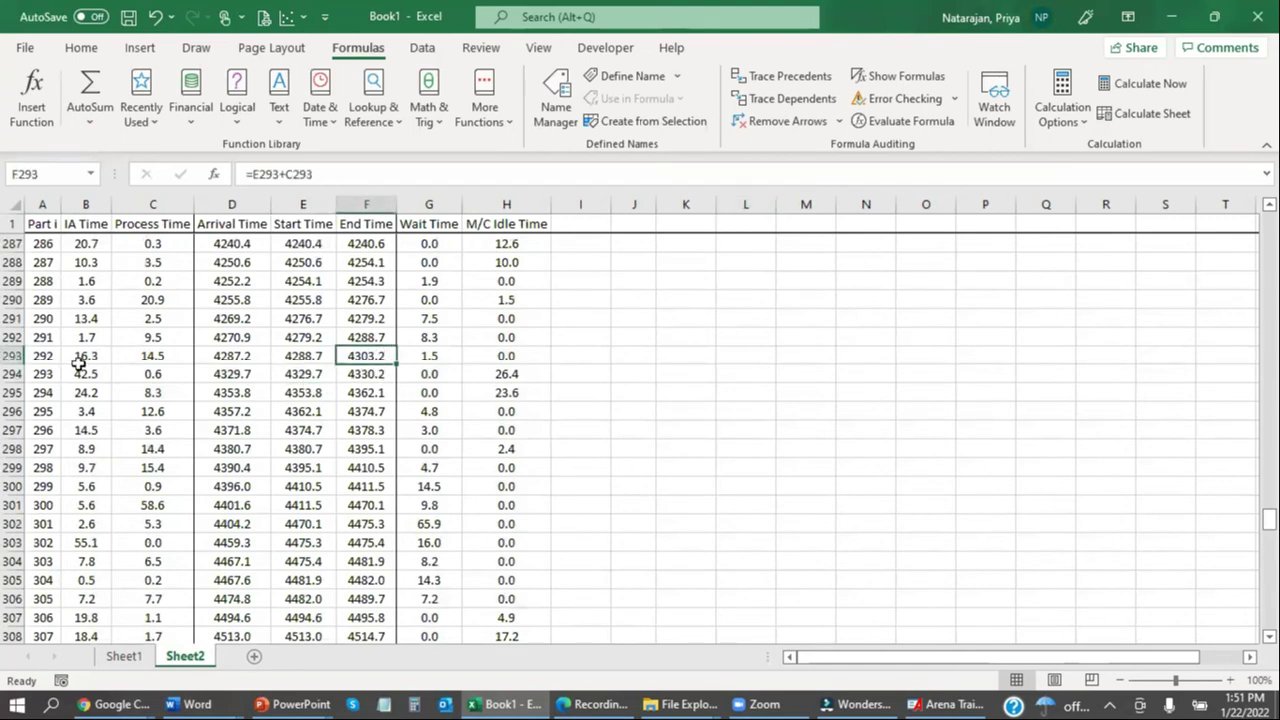
pyautogui.moveTo(15, 355); pyautogui.dragTo(12, 373)
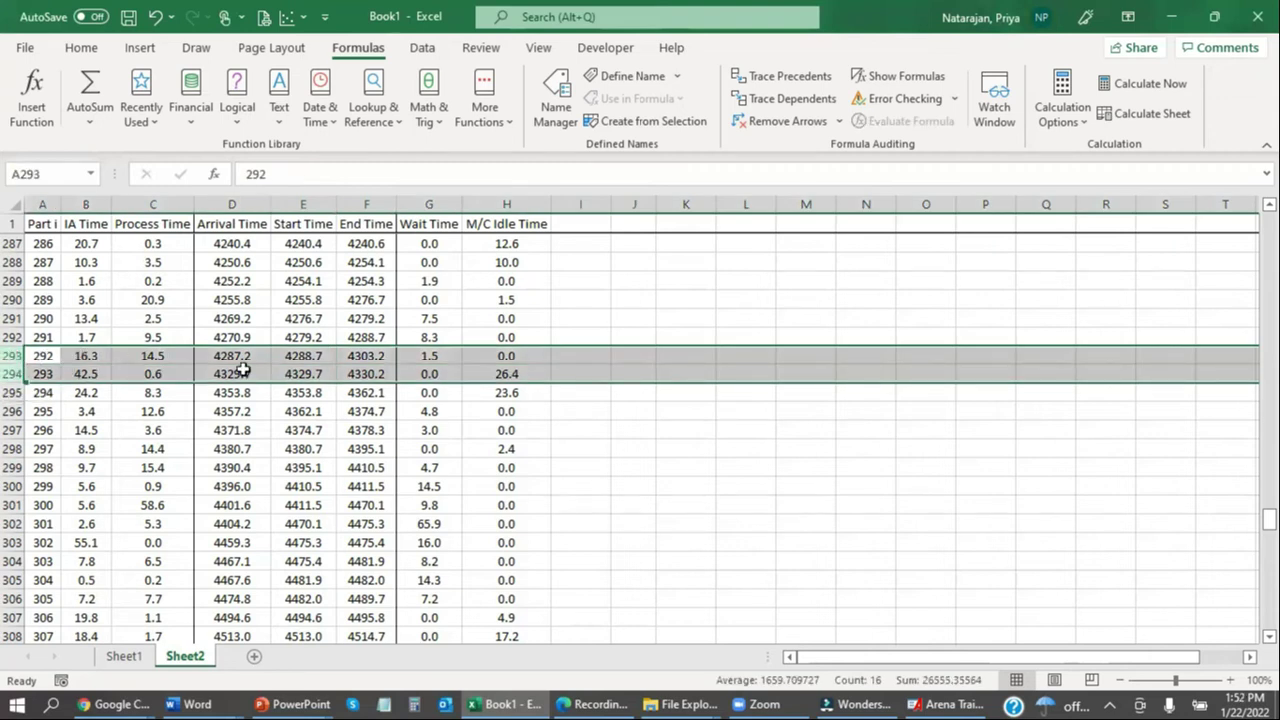
pyautogui.click(383, 355)
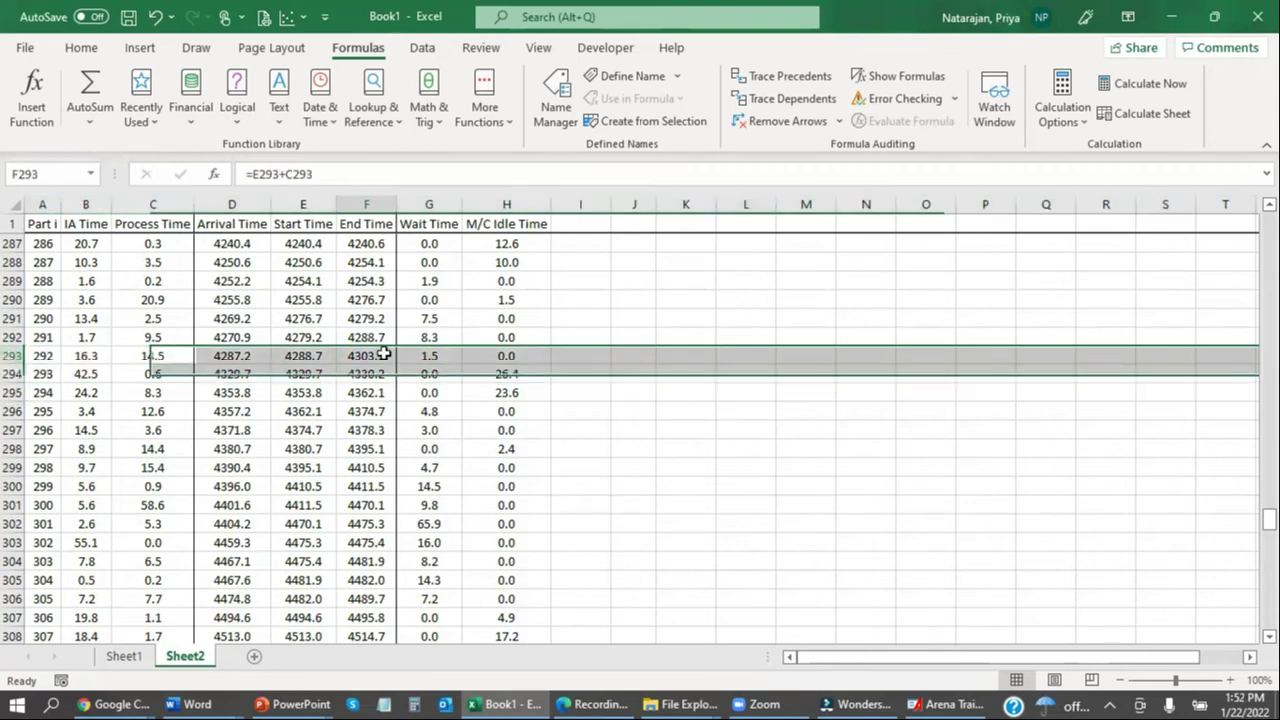
pyautogui.click(245, 374)
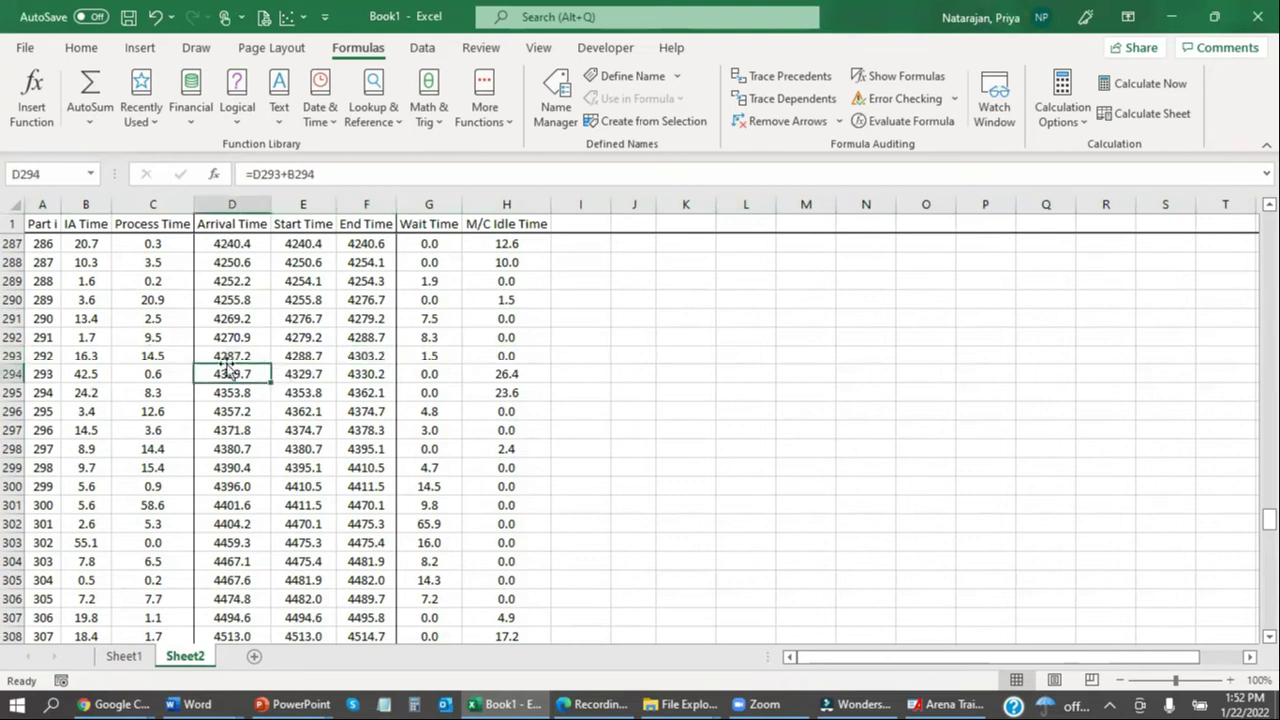
pyautogui.click(14, 355)
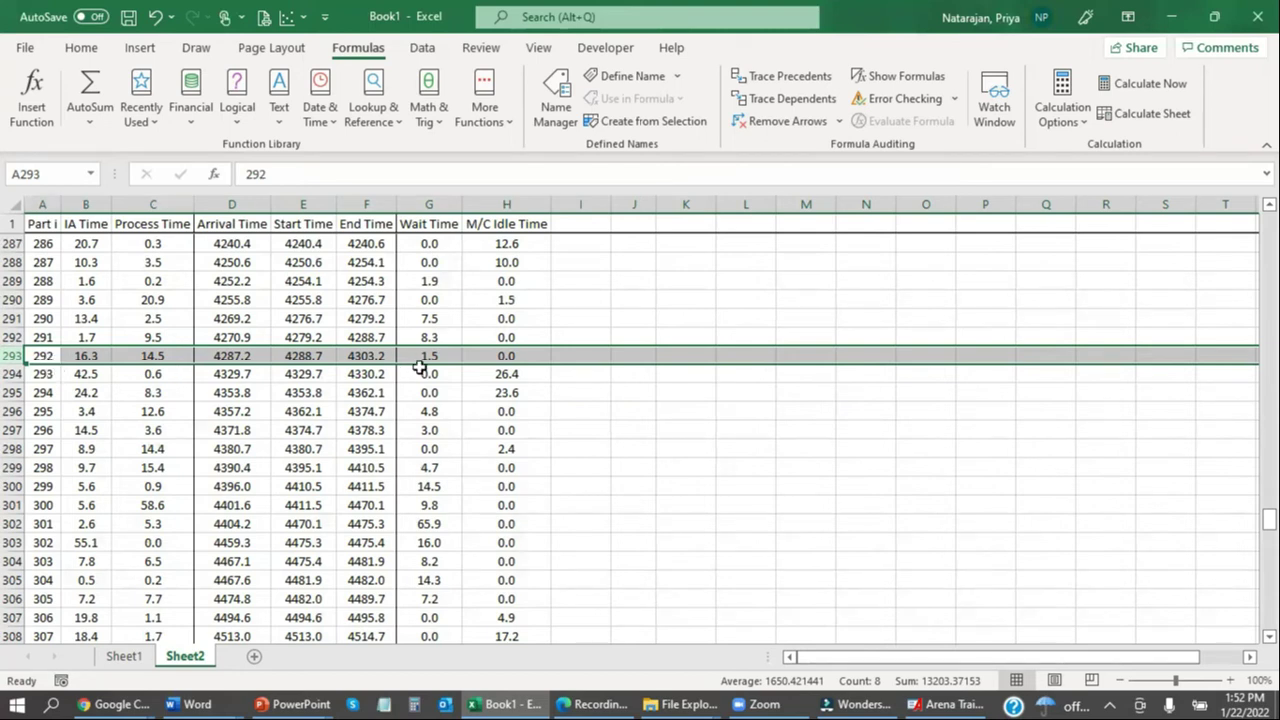
# Recalculate the sheet for a new set of random times and select the row of the last part starting before 4320 minutes
pyautogui.click(1143, 116)
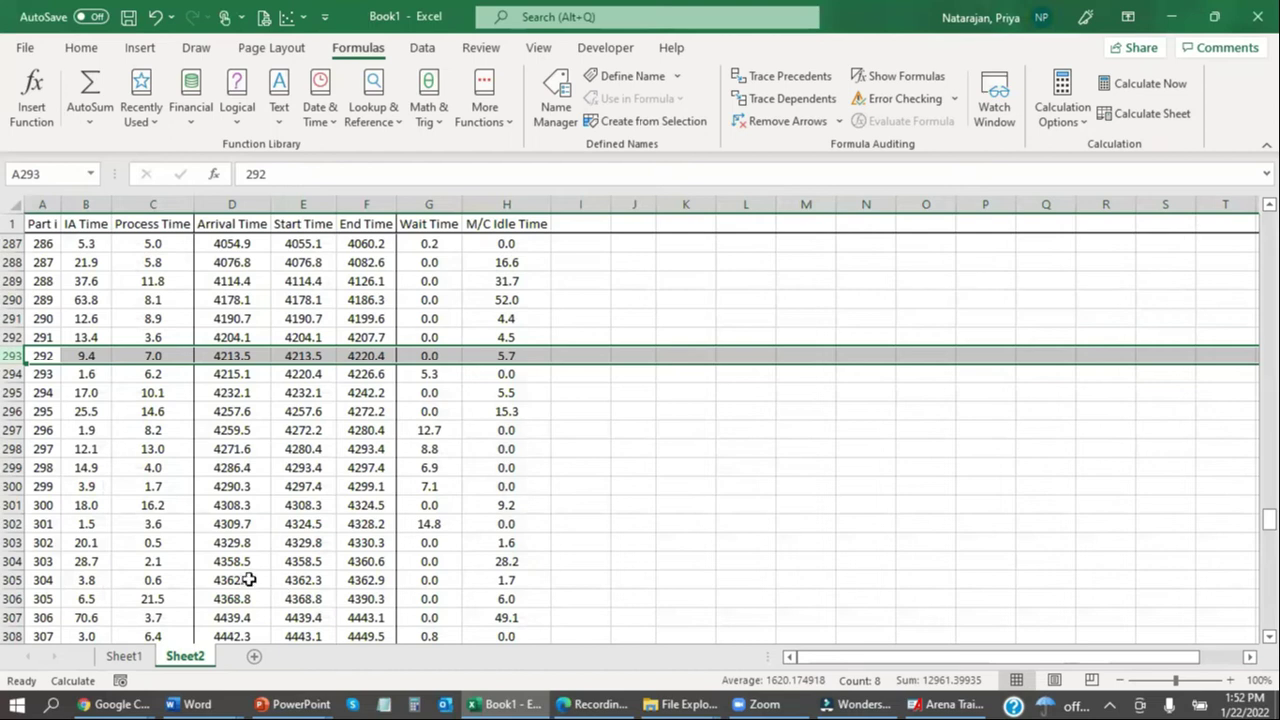
pyautogui.click(293, 503)
pyautogui.click(11, 506)
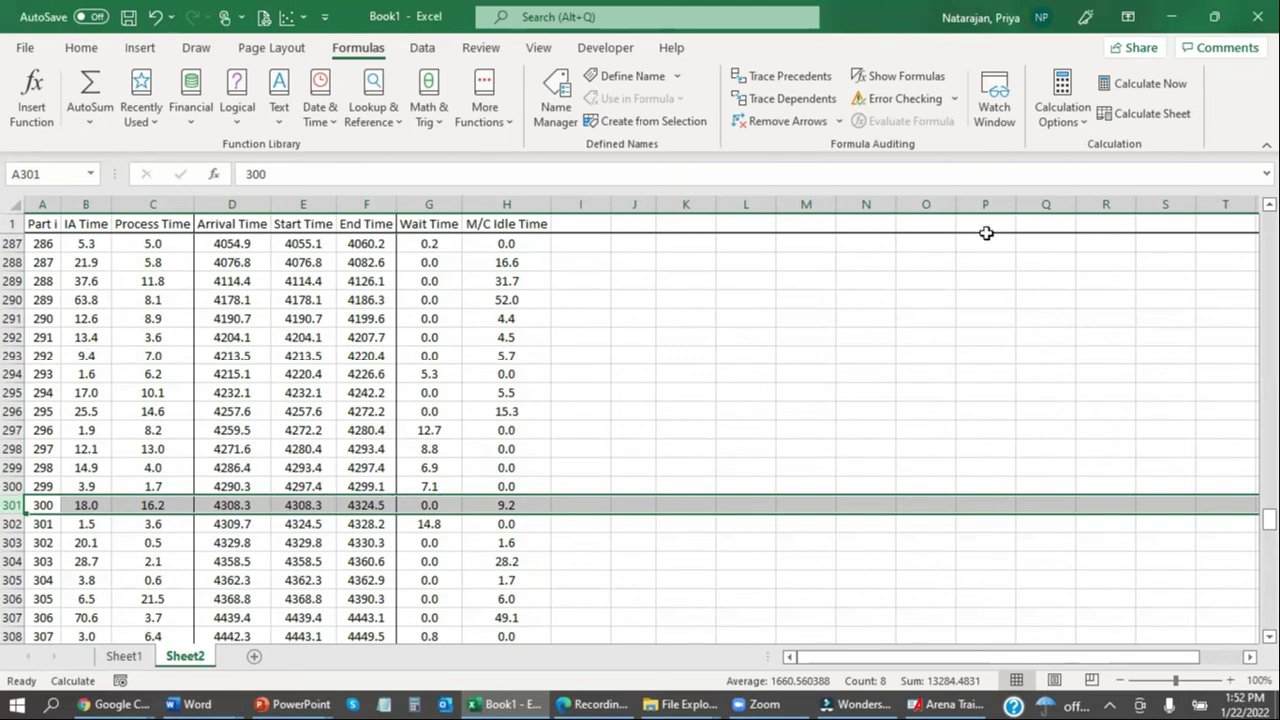
# Generate another run of random times and select row 278, the last part started within the 4320-minute limit
pyautogui.click(1143, 114)
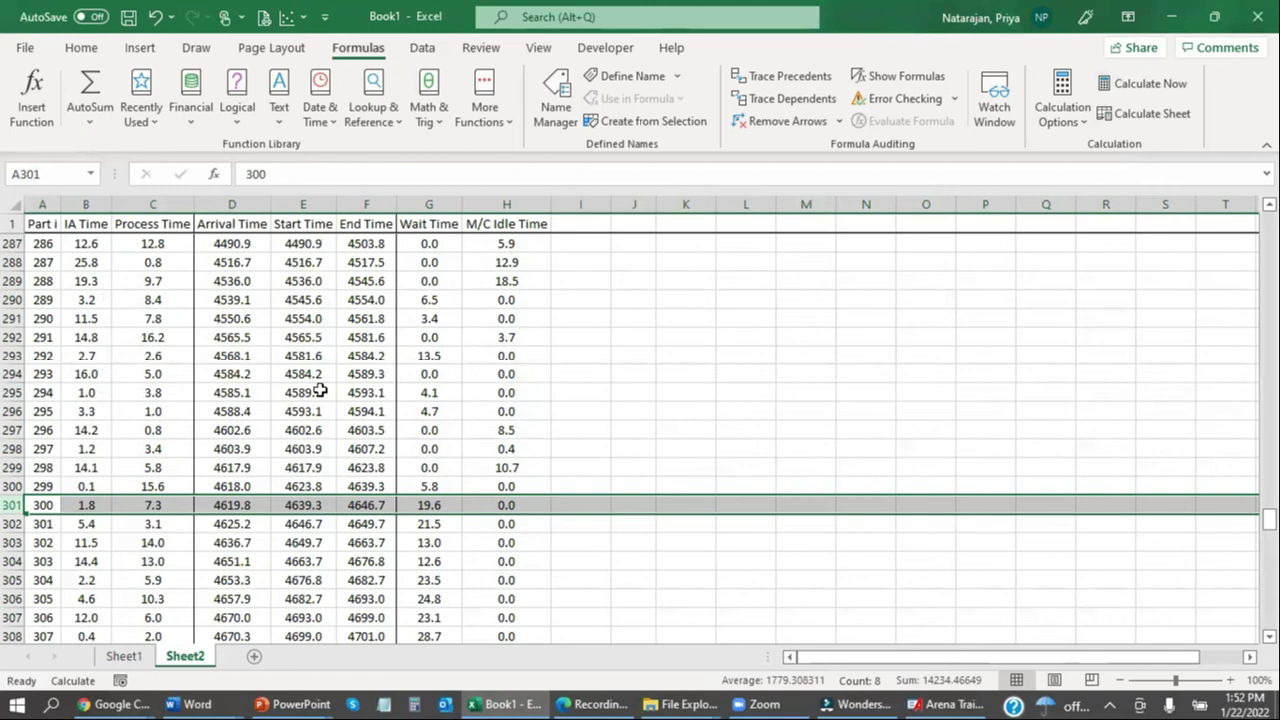
pyautogui.scroll(9, 287, 313)
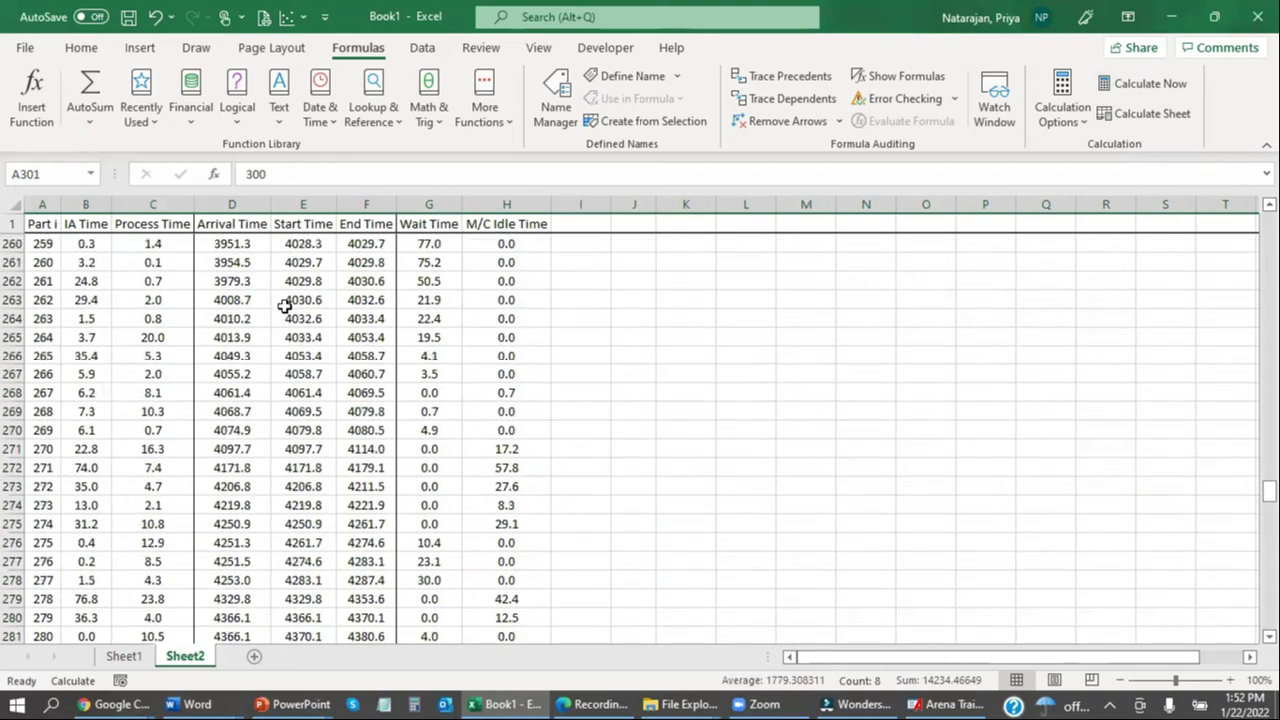
pyautogui.scroll(-1, 285, 306)
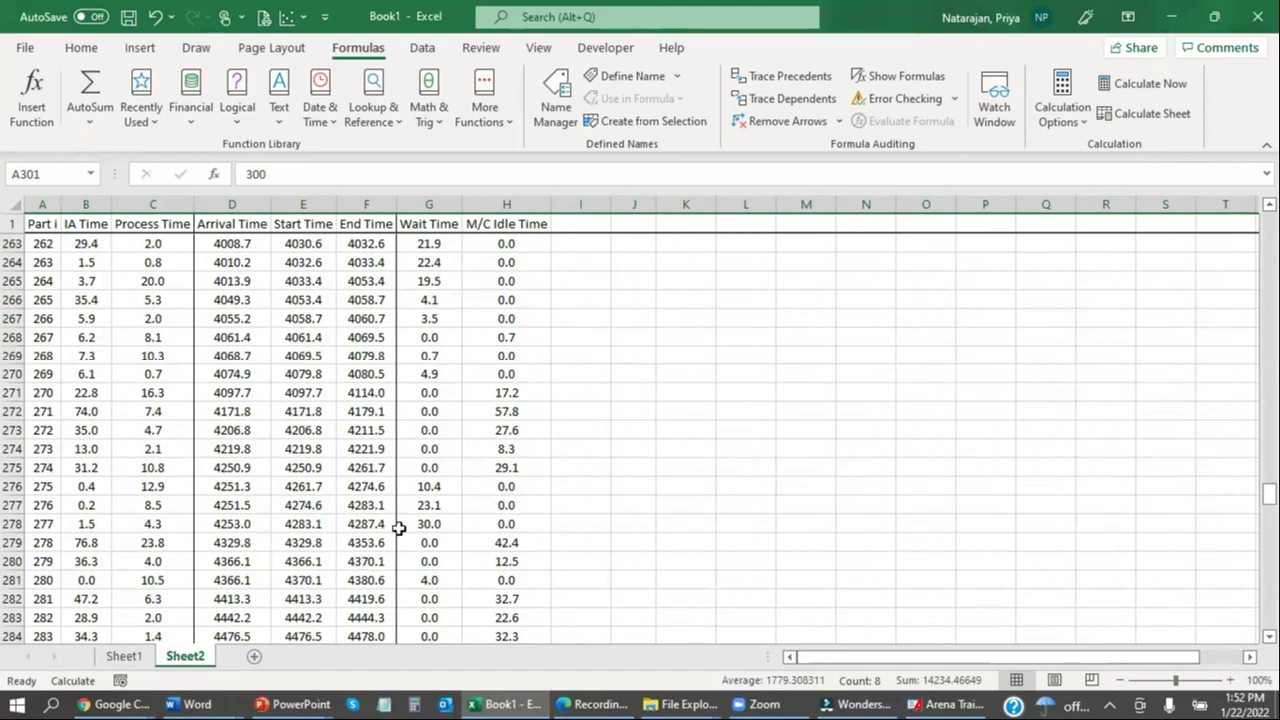
pyautogui.click(326, 523)
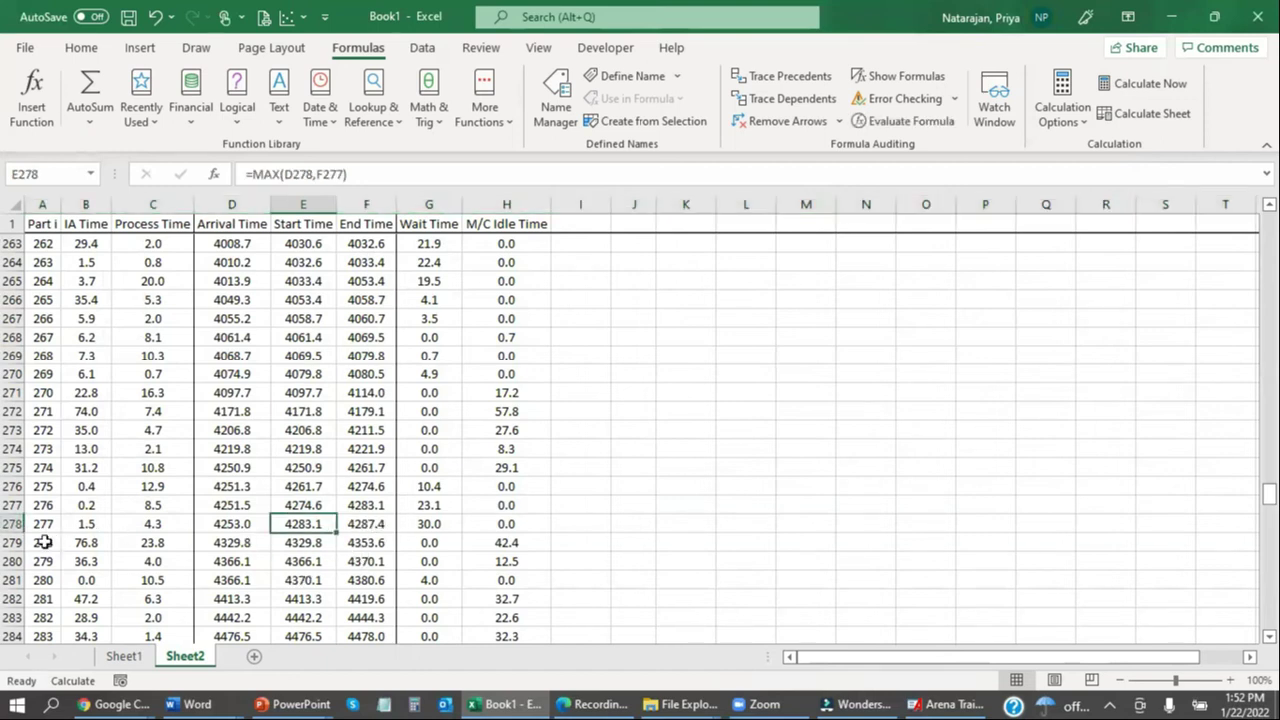
pyautogui.click(14, 523)
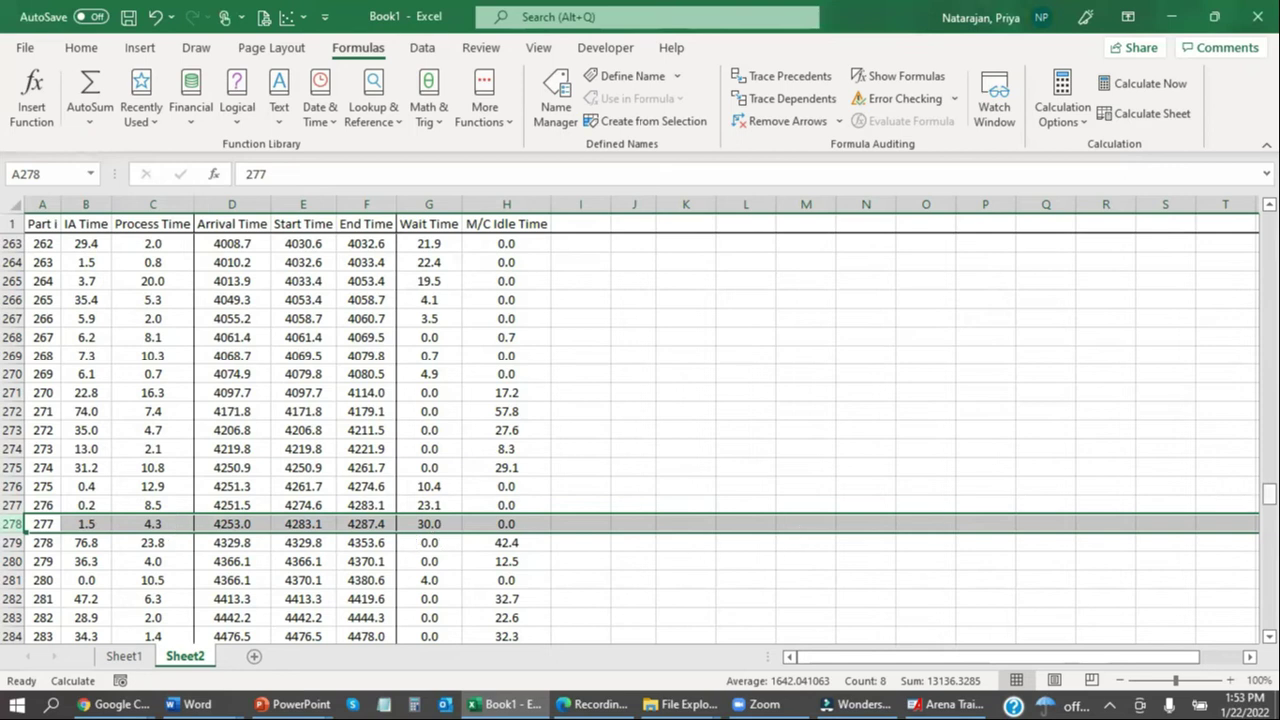
# Add the heading # in Q in cell J1 and enter 0 in J2 and J3 for parts 1 and 2
pyautogui.moveTo(1268, 493); pyautogui.dragTo(1268, 220)
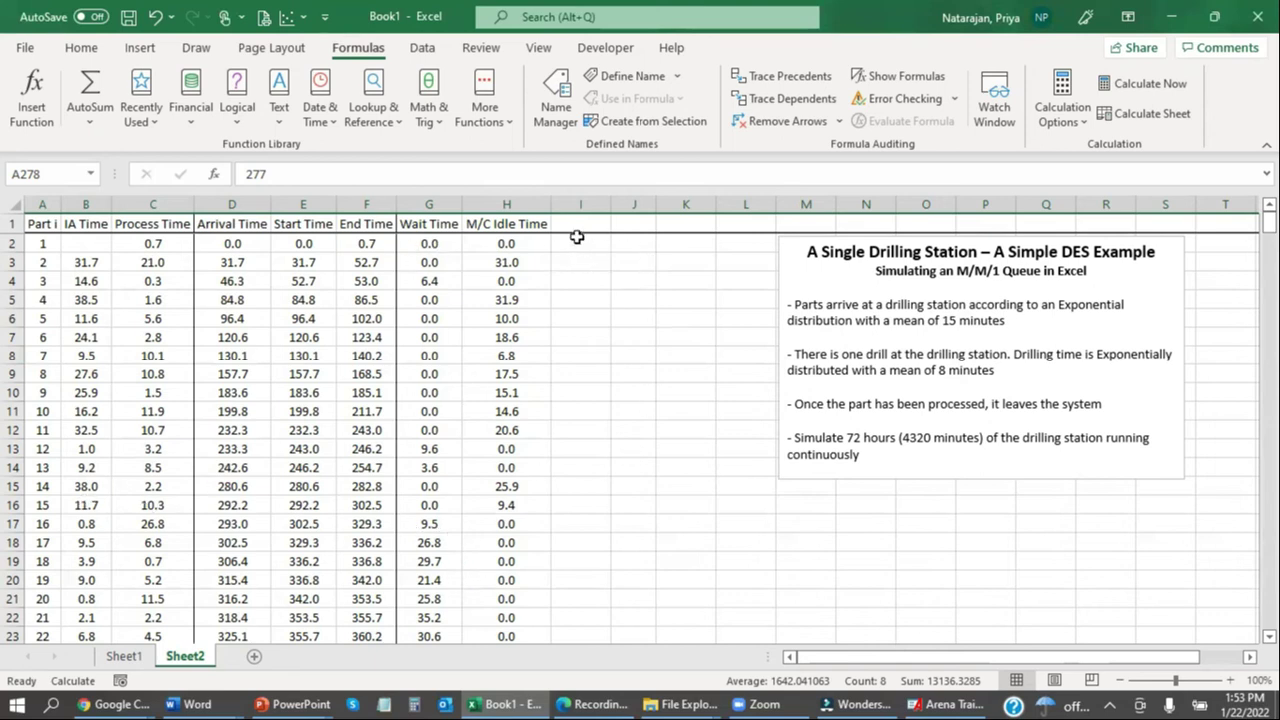
pyautogui.click(637, 222)
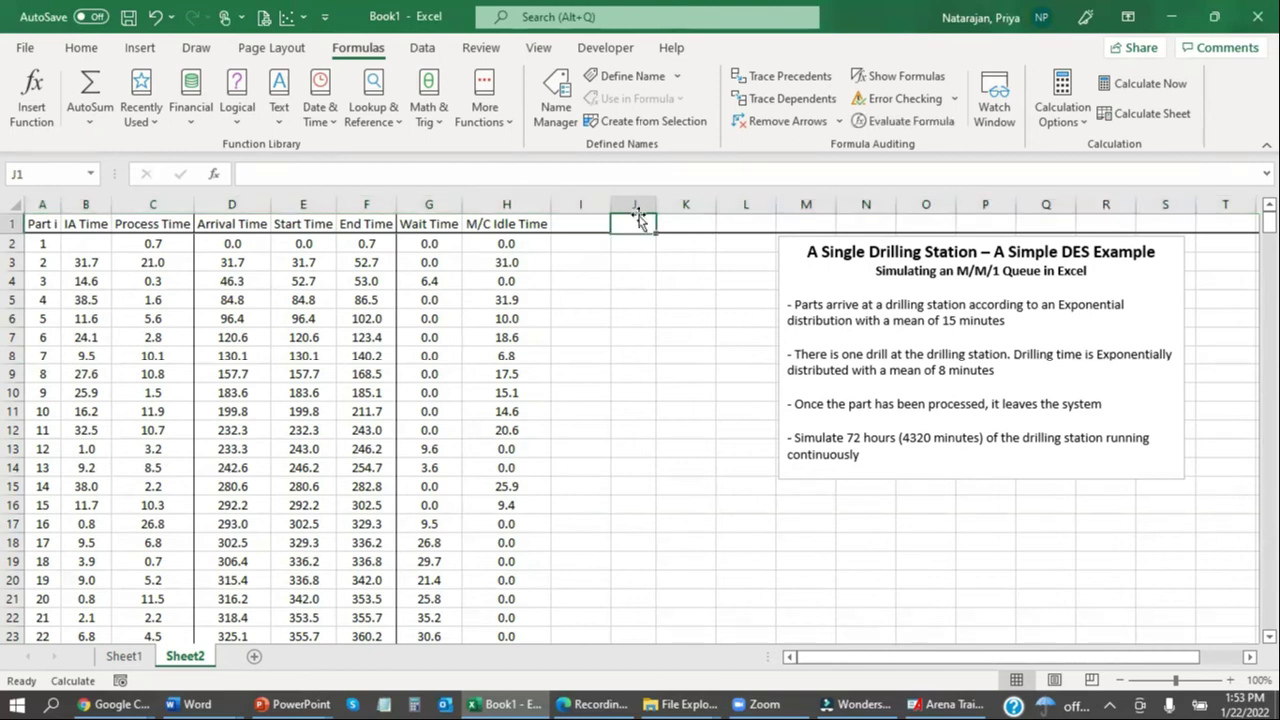
pyautogui.write('# in Q')
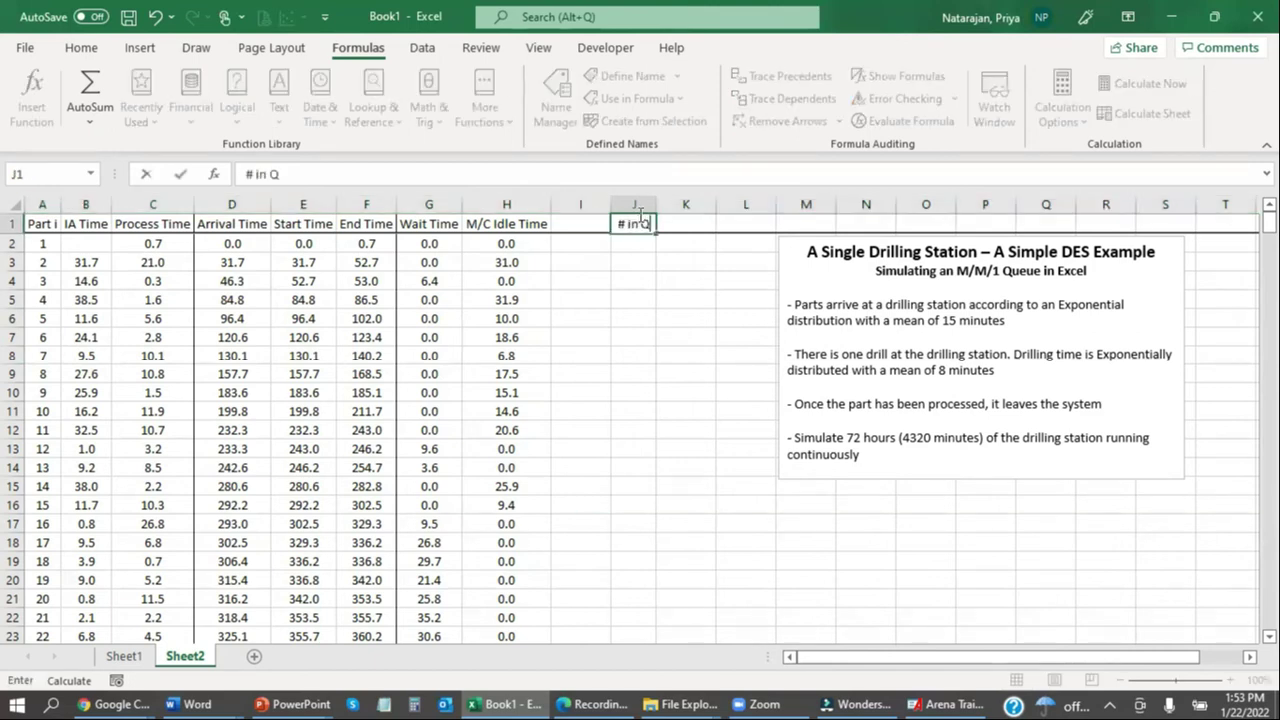
pyautogui.press('Return')
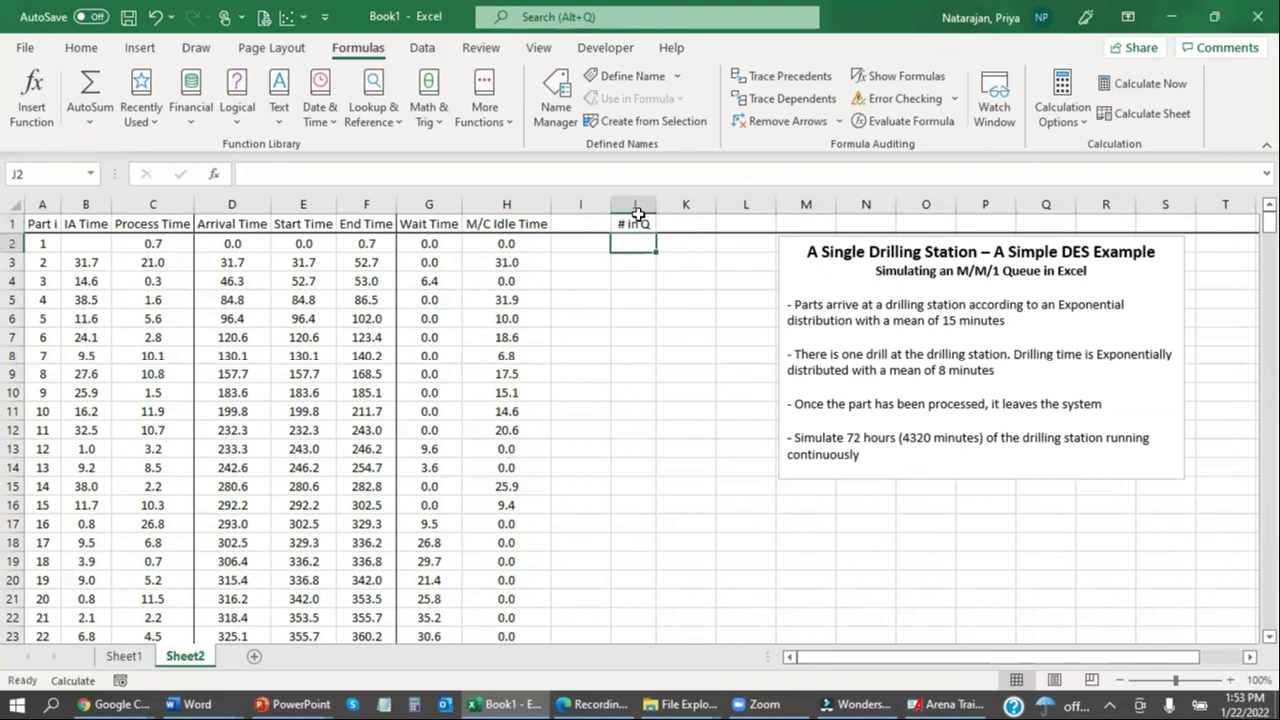
pyautogui.write('0')
pyautogui.press('Return')
pyautogui.write('0')
pyautogui.press('Return')
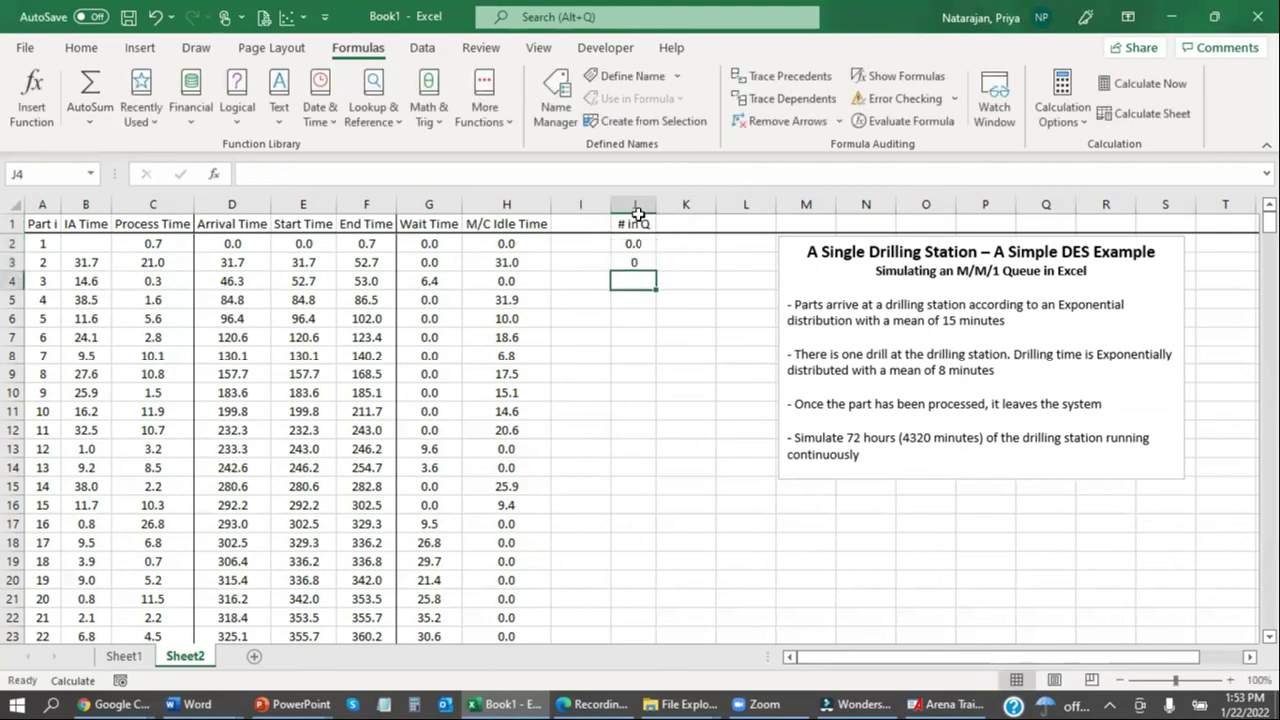
# Enter the queue counts for parts 3 to 12: 1 in J4, 0 in J5:J12 and 1 in J13
pyautogui.write('1')
pyautogui.press('Return')
pyautogui.write('0')
pyautogui.press('Return')
pyautogui.write('0')
pyautogui.press('Return')
pyautogui.write('0')
pyautogui.press('Return')
pyautogui.write('0')
pyautogui.press('Return')
pyautogui.write('0')
pyautogui.press('Return')
pyautogui.write('0')
pyautogui.press('Return')
pyautogui.write('0')
pyautogui.press('Return')
pyautogui.write('0')
pyautogui.press('Return')
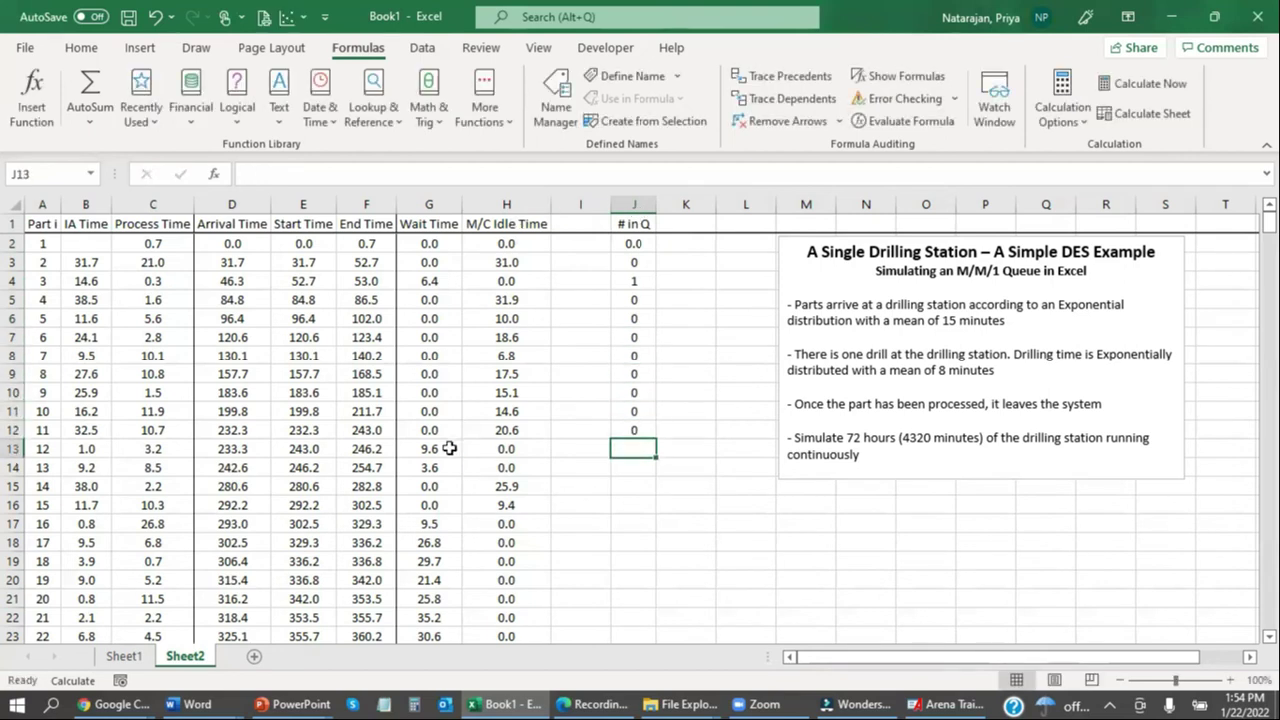
pyautogui.write('1')
pyautogui.press('Return')
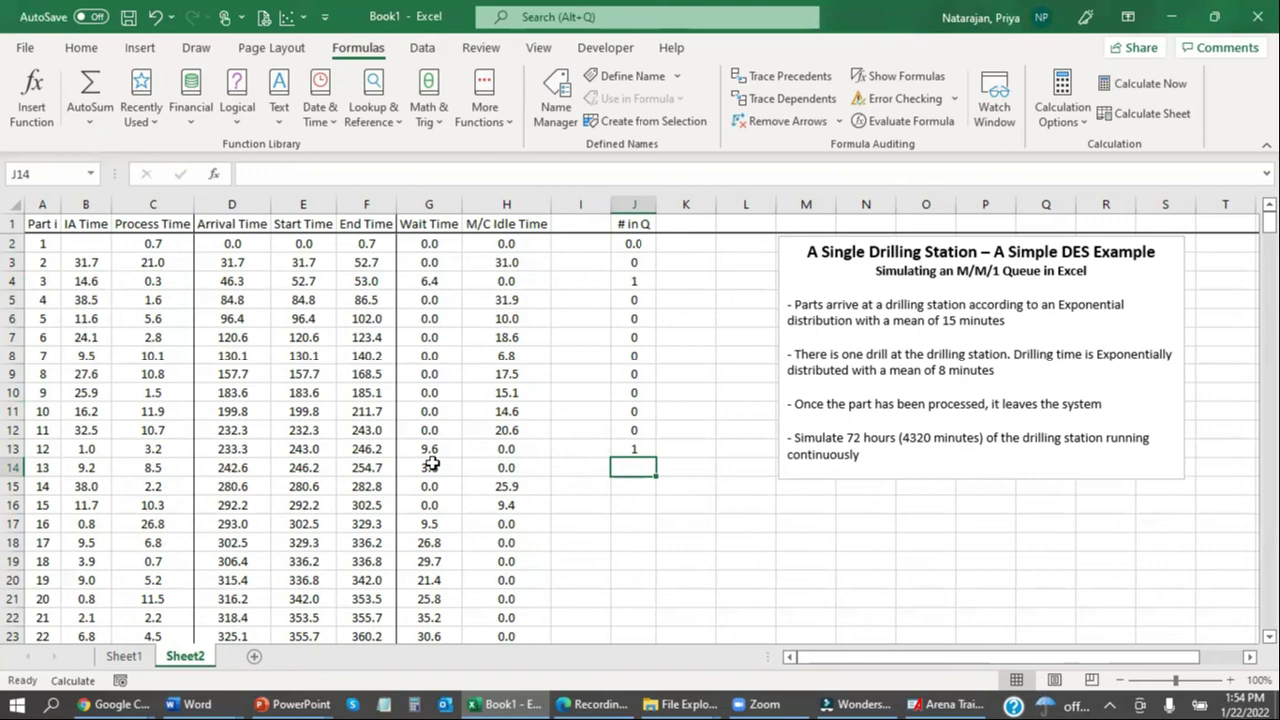
# Compare part 13's arrival time with the end times of parts 11 and 12, and enter 2 in J14
pyautogui.click(258, 467)
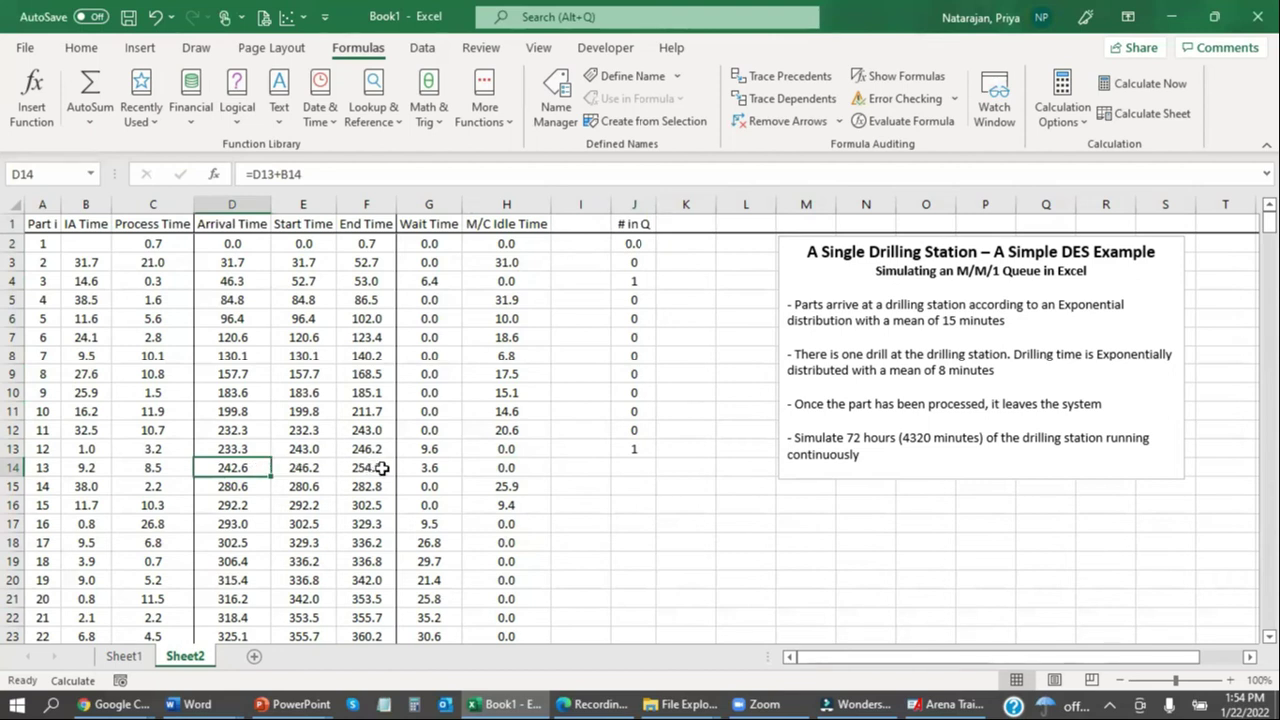
pyautogui.click(380, 431)
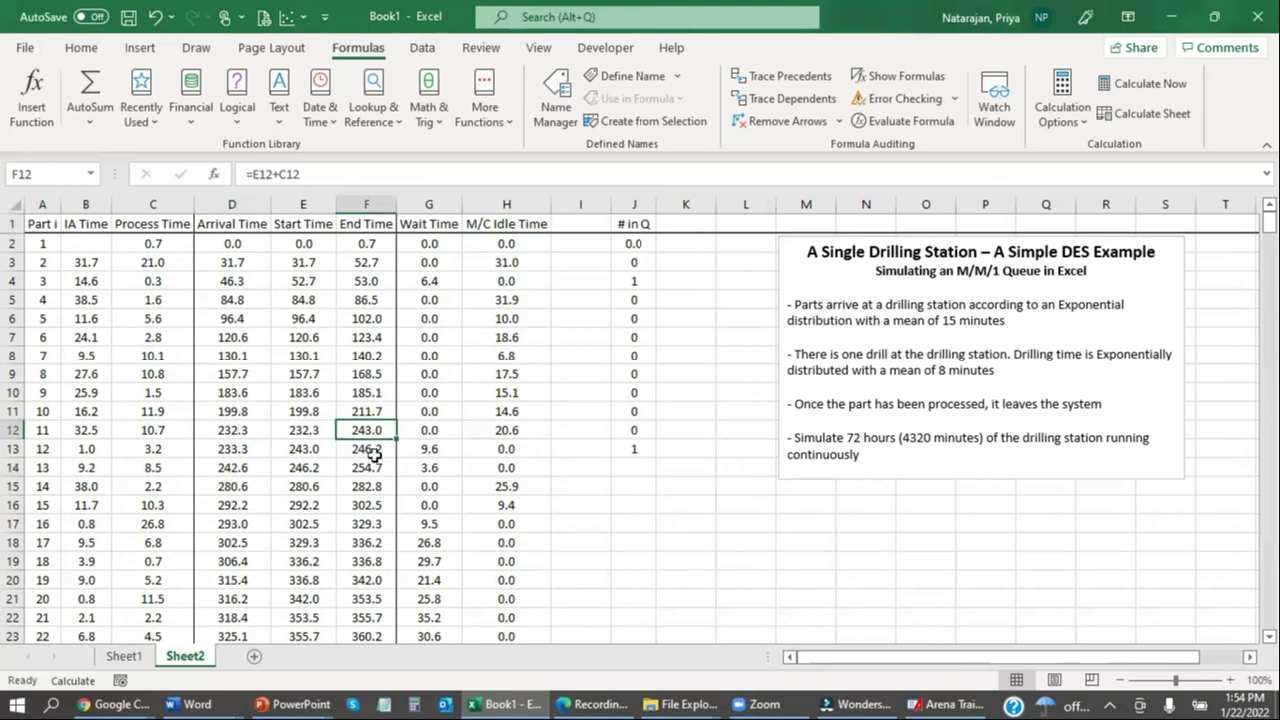
pyautogui.click(372, 452)
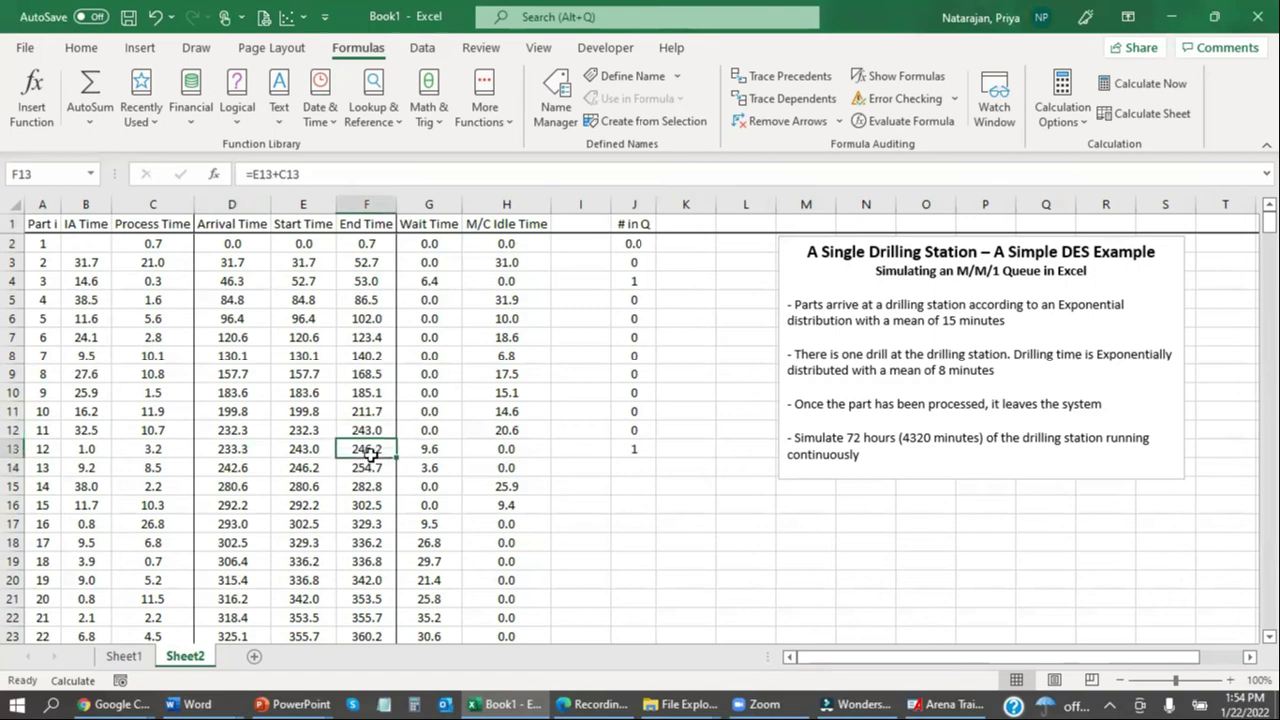
pyautogui.click(629, 465)
pyautogui.write('2')
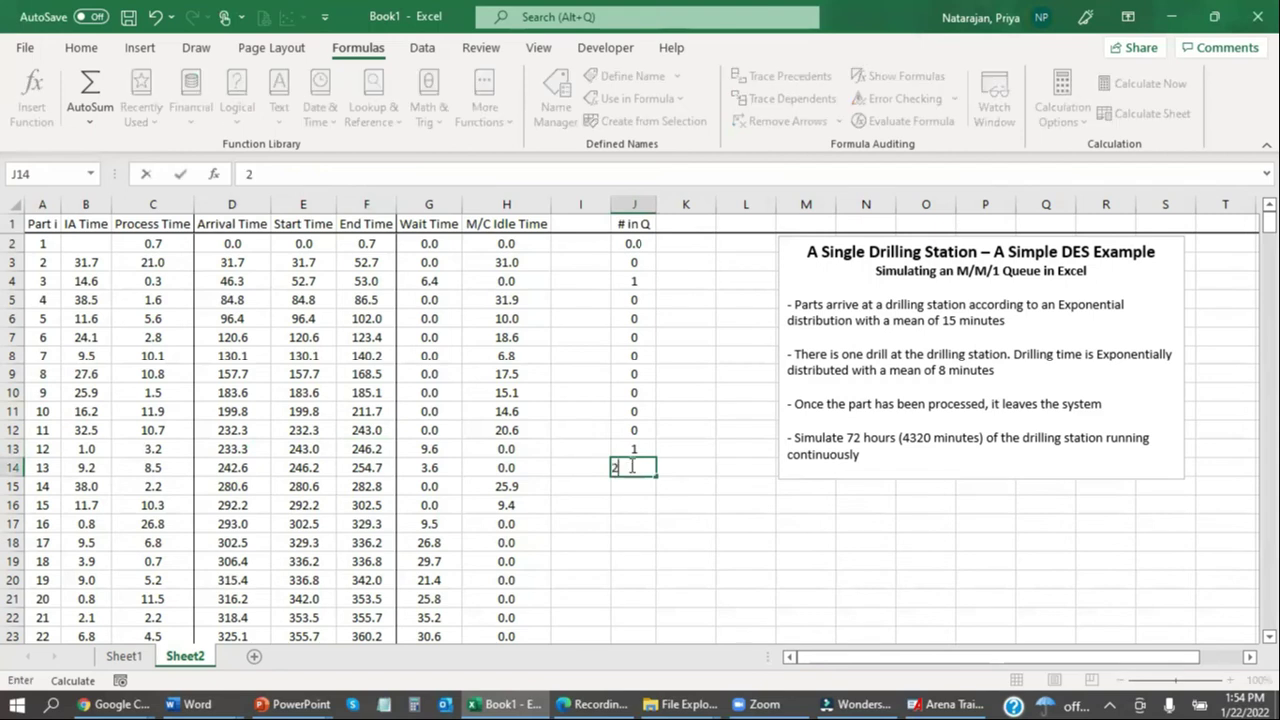
pyautogui.press('Return')
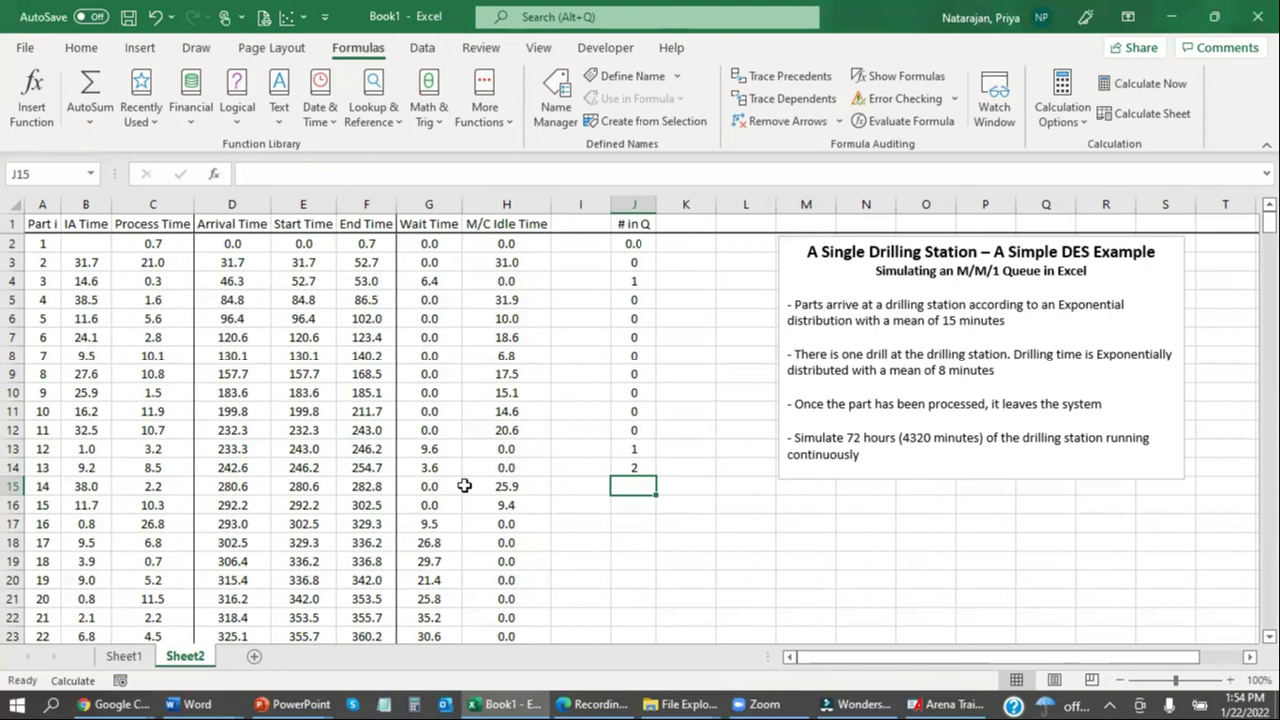
# Enter the queue counts for parts 14 to 16: 0 in J15, 0 in J16 and 1 in J17
pyautogui.write('0')
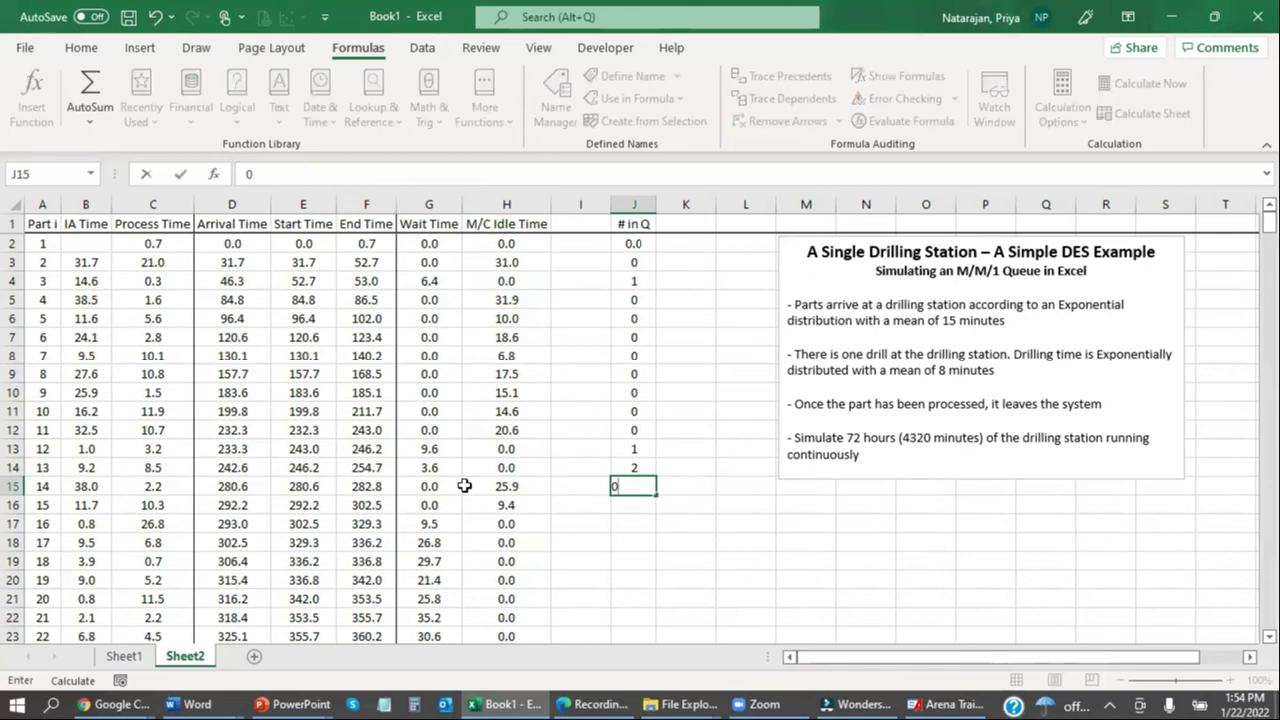
pyautogui.press('Tab')
pyautogui.press('Down')
pyautogui.press('Left')
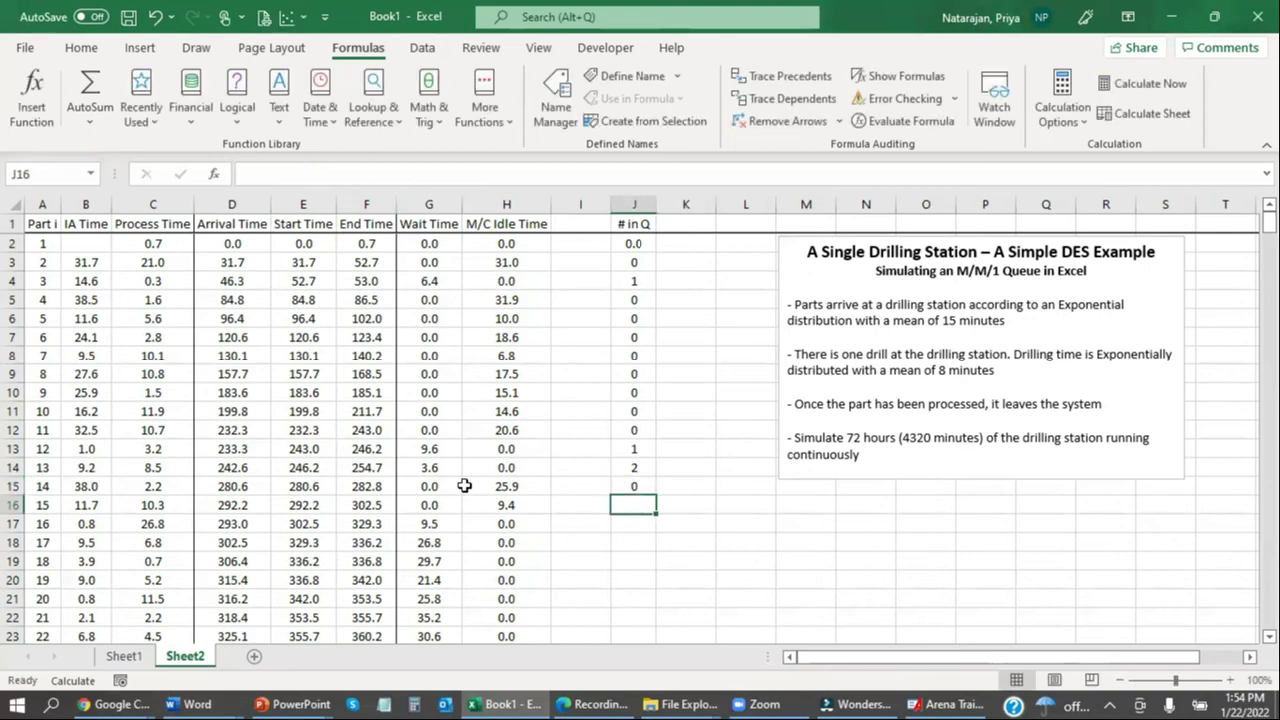
pyautogui.write('0')
pyautogui.press('Return')
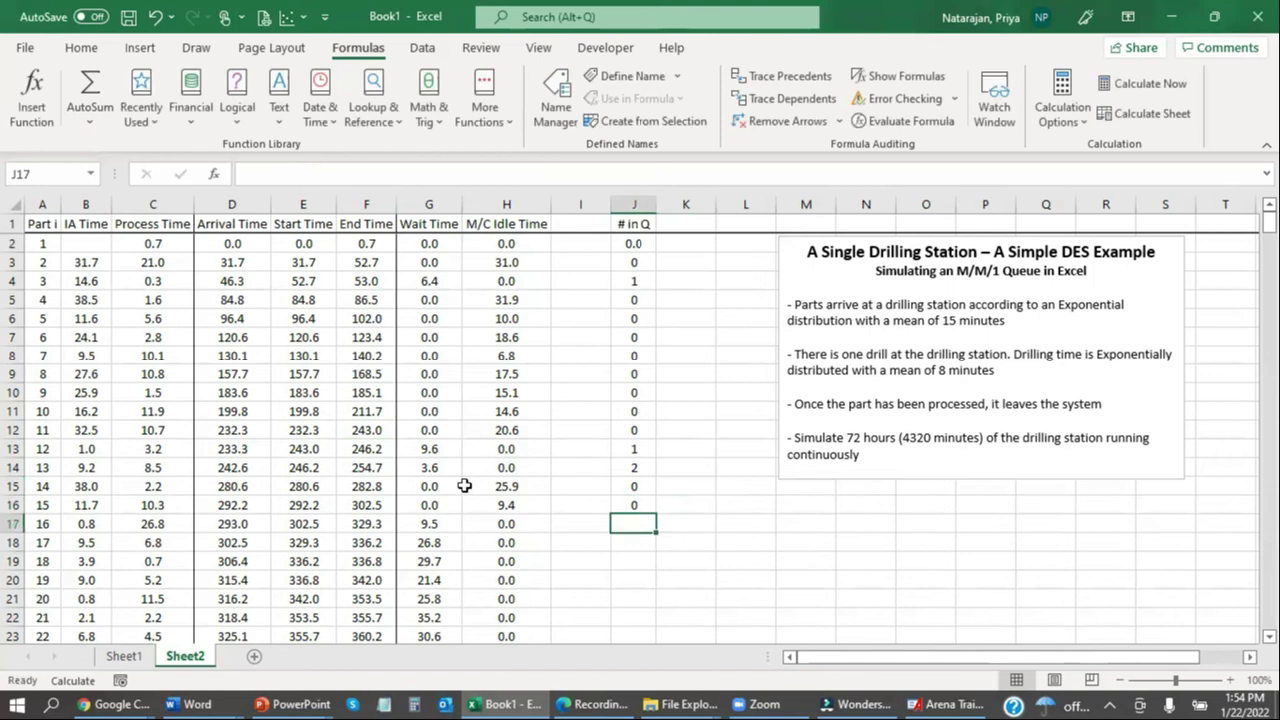
pyautogui.write('1')
pyautogui.press('Return')
# Compare part 17's arrival time with part 15's end time, and enter a queue count of 1 in J18
pyautogui.press('Left')
pyautogui.press('Left')
pyautogui.press('Left')
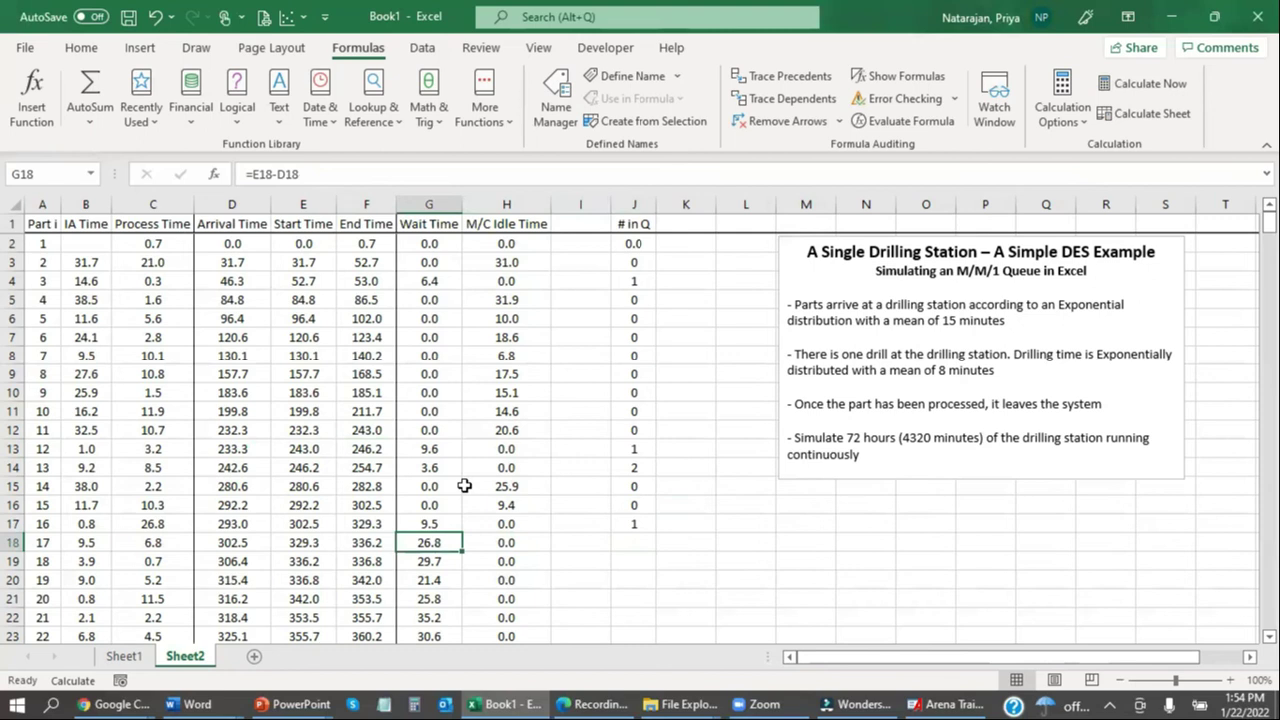
pyautogui.press('Left')
pyautogui.press('Left')
pyautogui.press('Left')
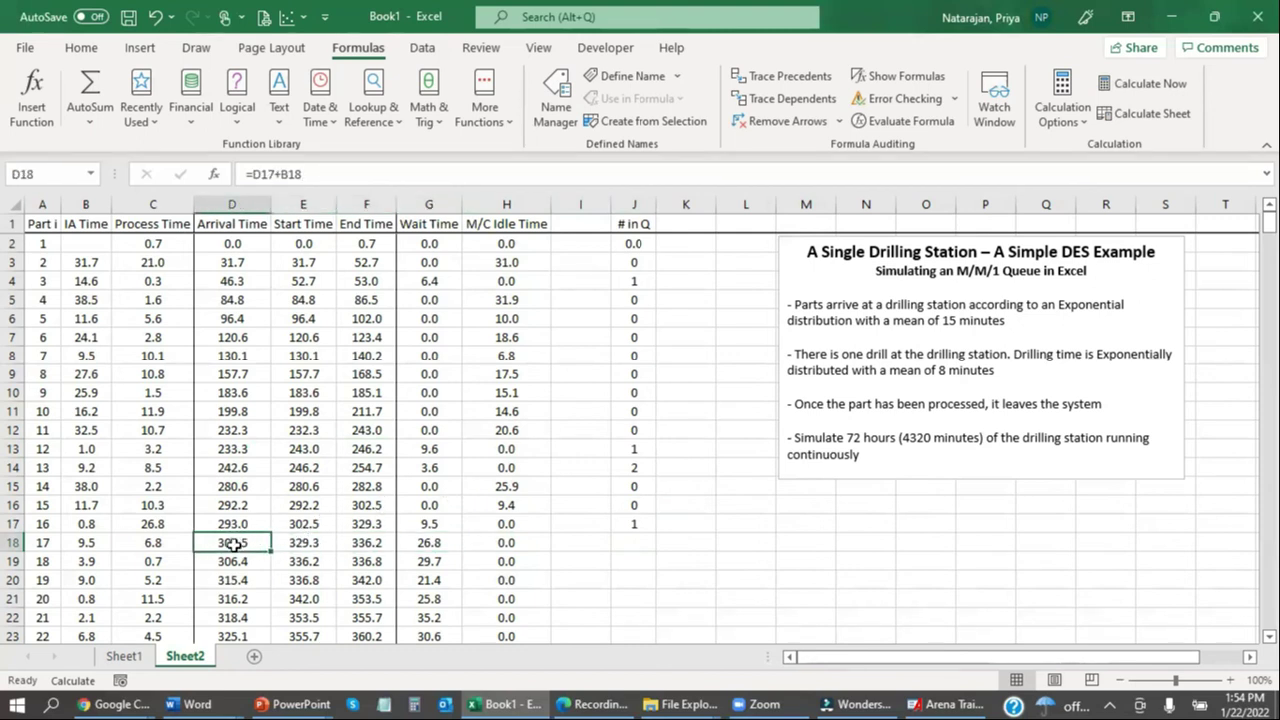
pyautogui.click(386, 503)
pyautogui.click(243, 541)
pyautogui.click(620, 541)
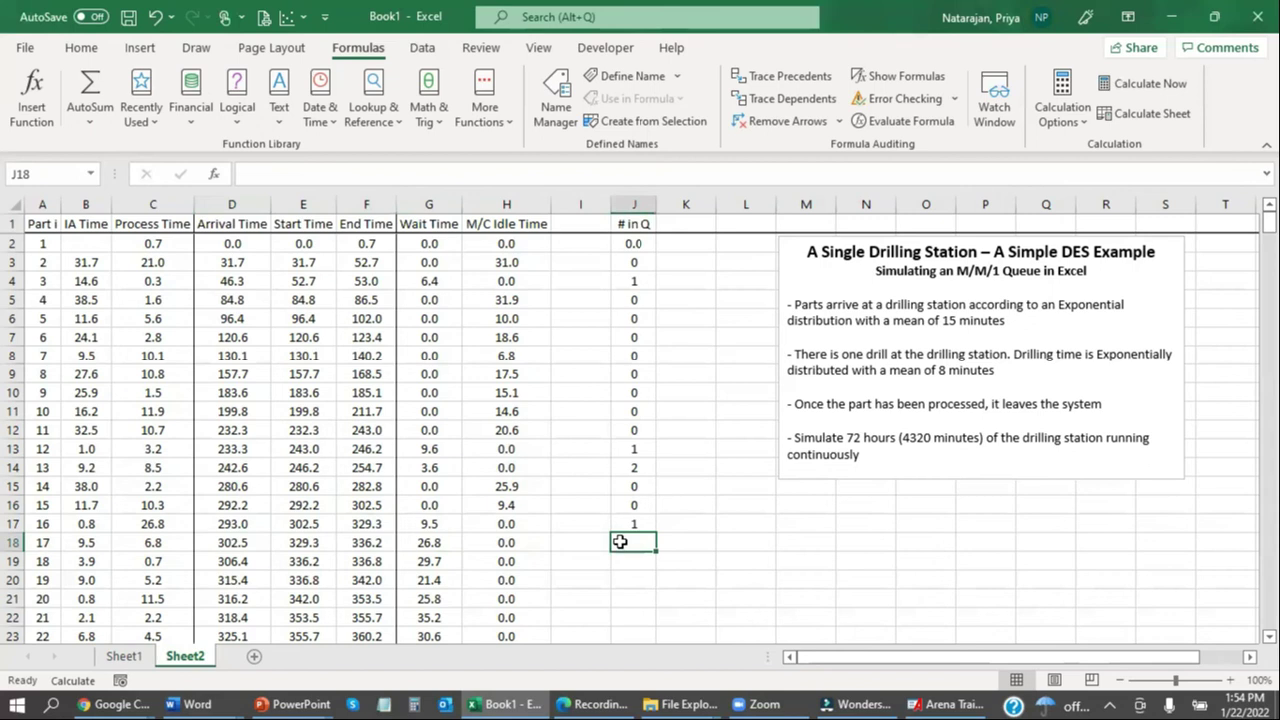
pyautogui.write('1')
pyautogui.press('Return')
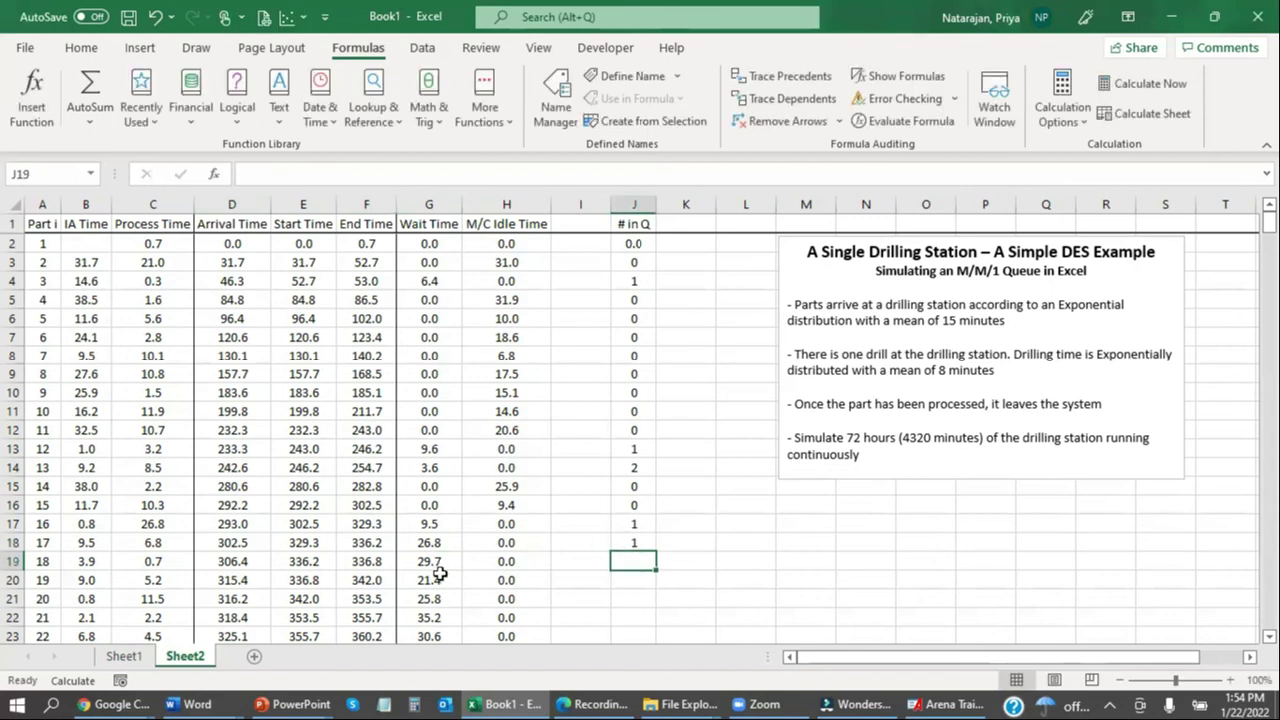
# Check part 18's arrival time against the earlier end times, and enter queue counts of 2 in J19 and 3 in J20
pyautogui.click(230, 564)
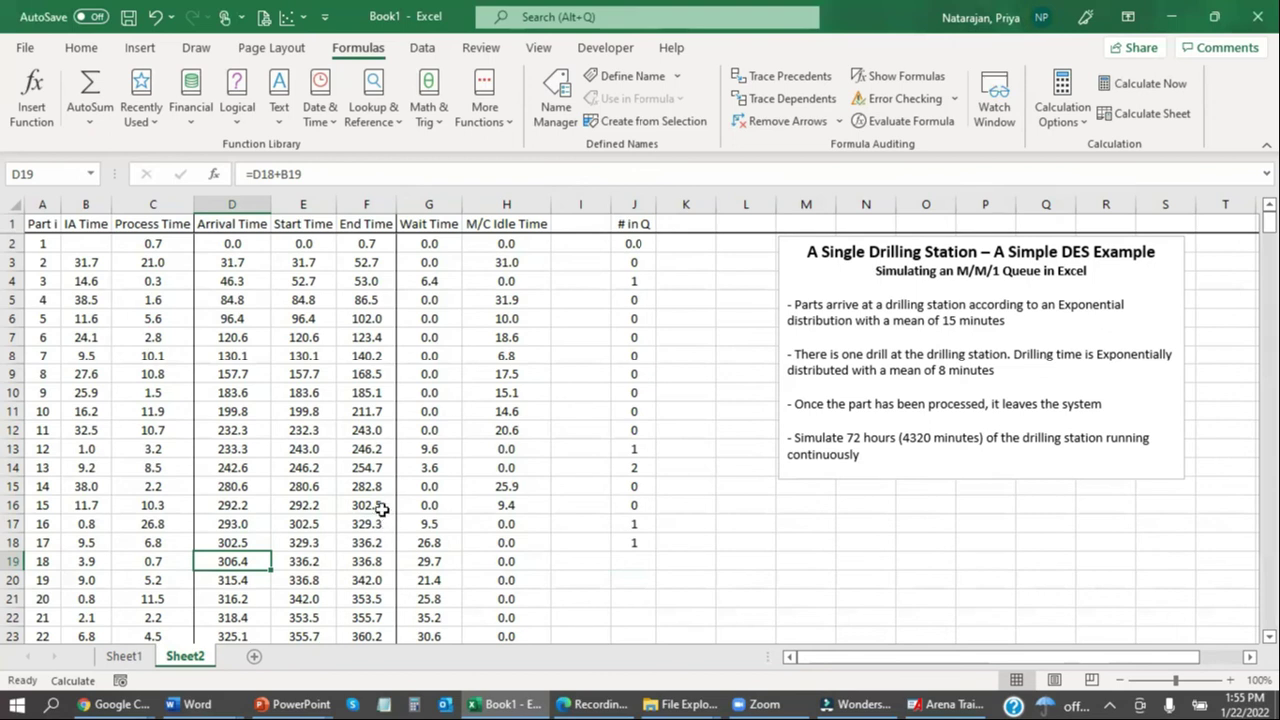
pyautogui.click(638, 562)
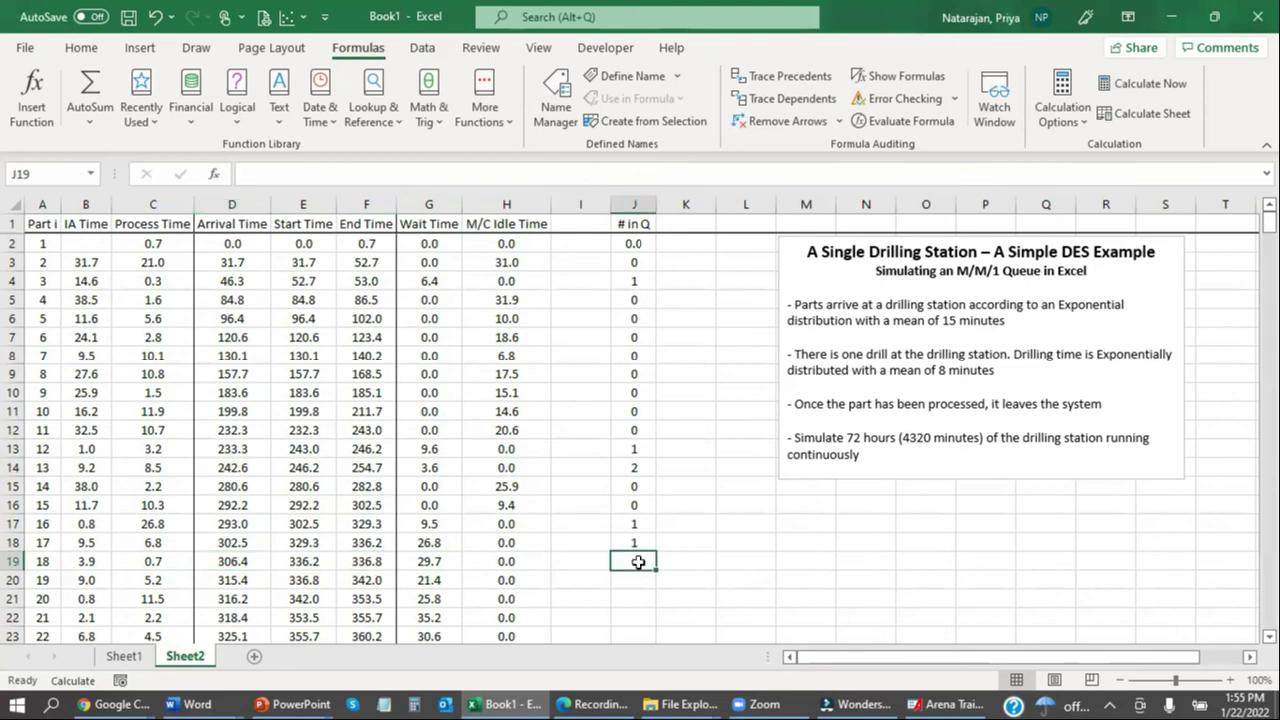
pyautogui.write('2')
pyautogui.press('Return')
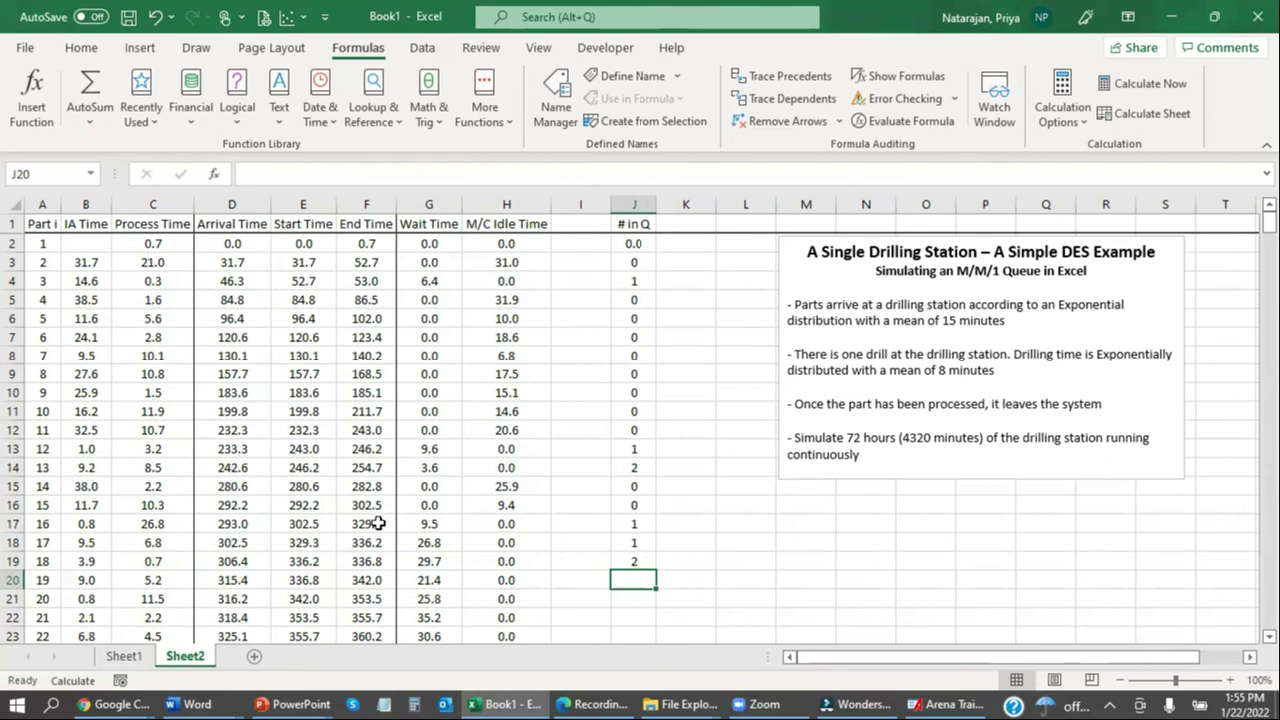
pyautogui.write('3')
pyautogui.press('Return')
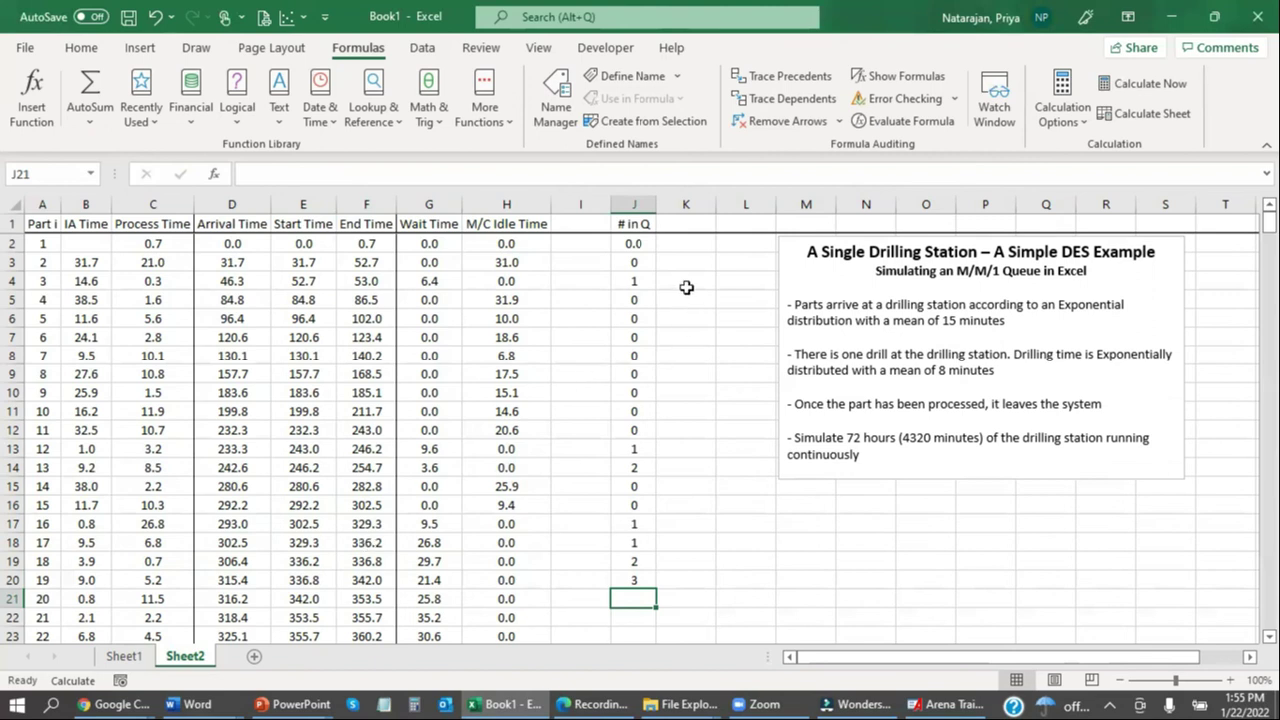
# Clear the whole # in Q column J, including its heading and all queue counts
pyautogui.click(636, 204)
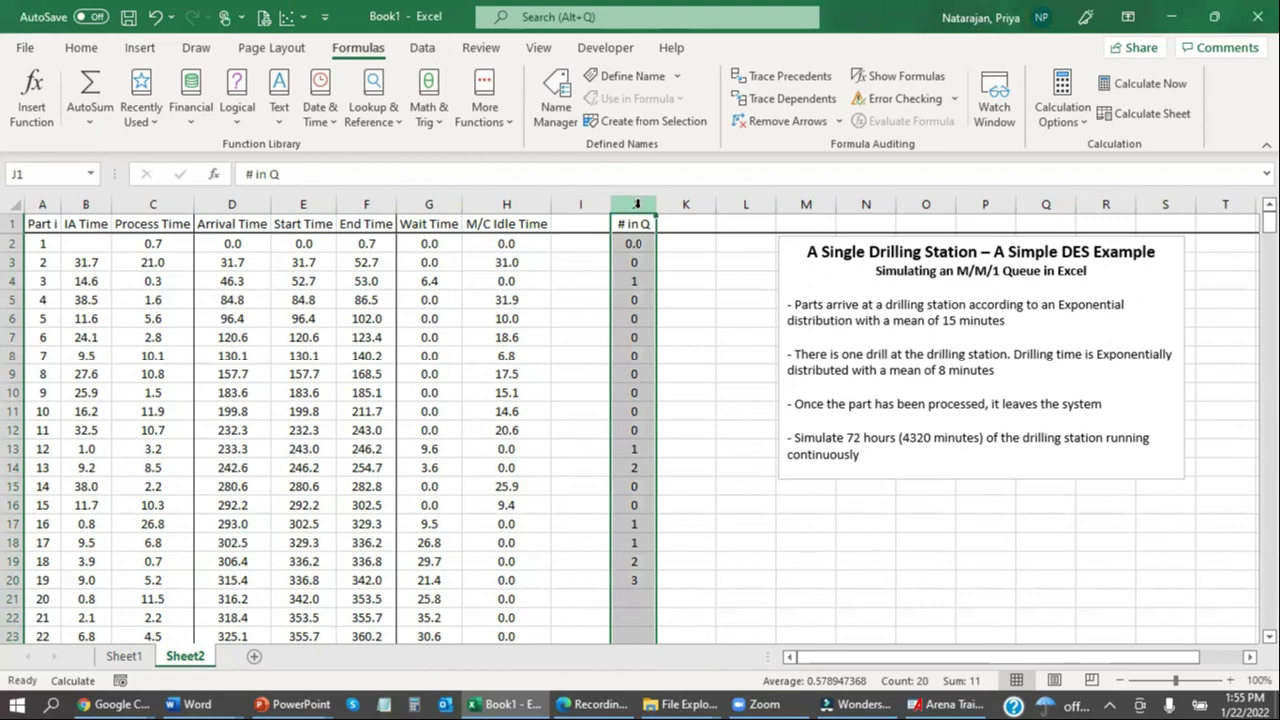
pyautogui.press('Delete')
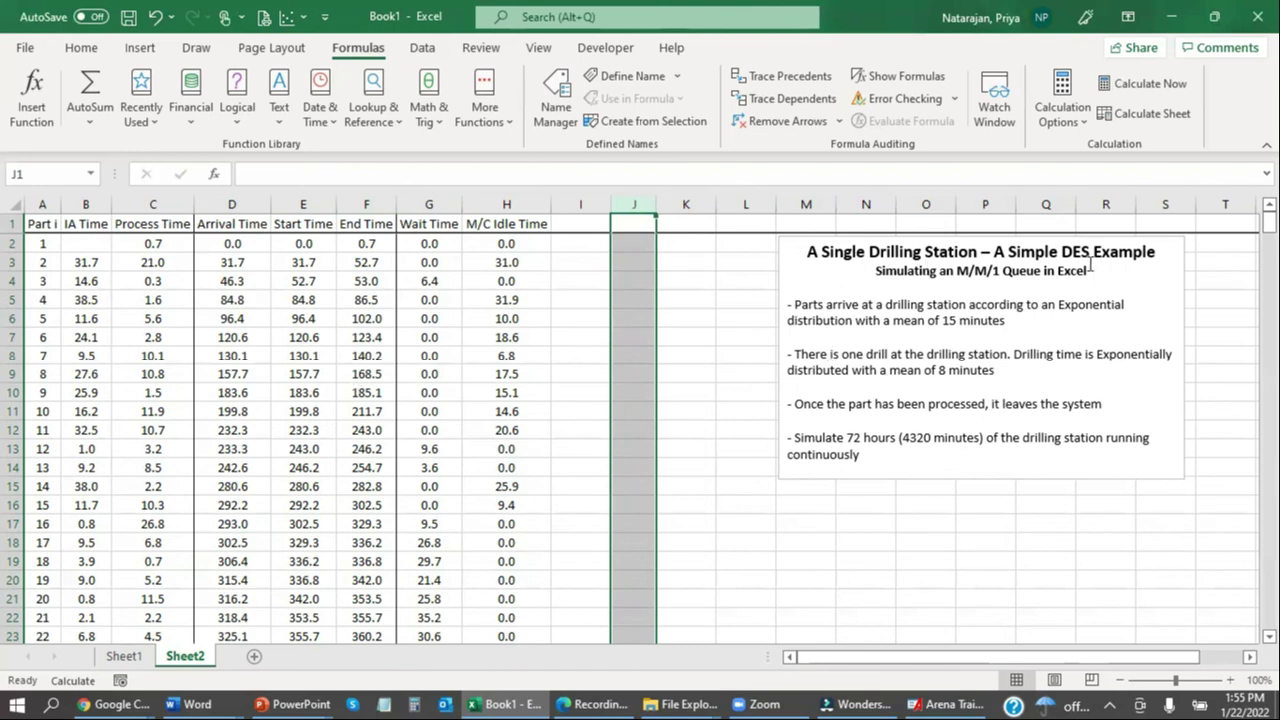
pyautogui.click(104, 410)
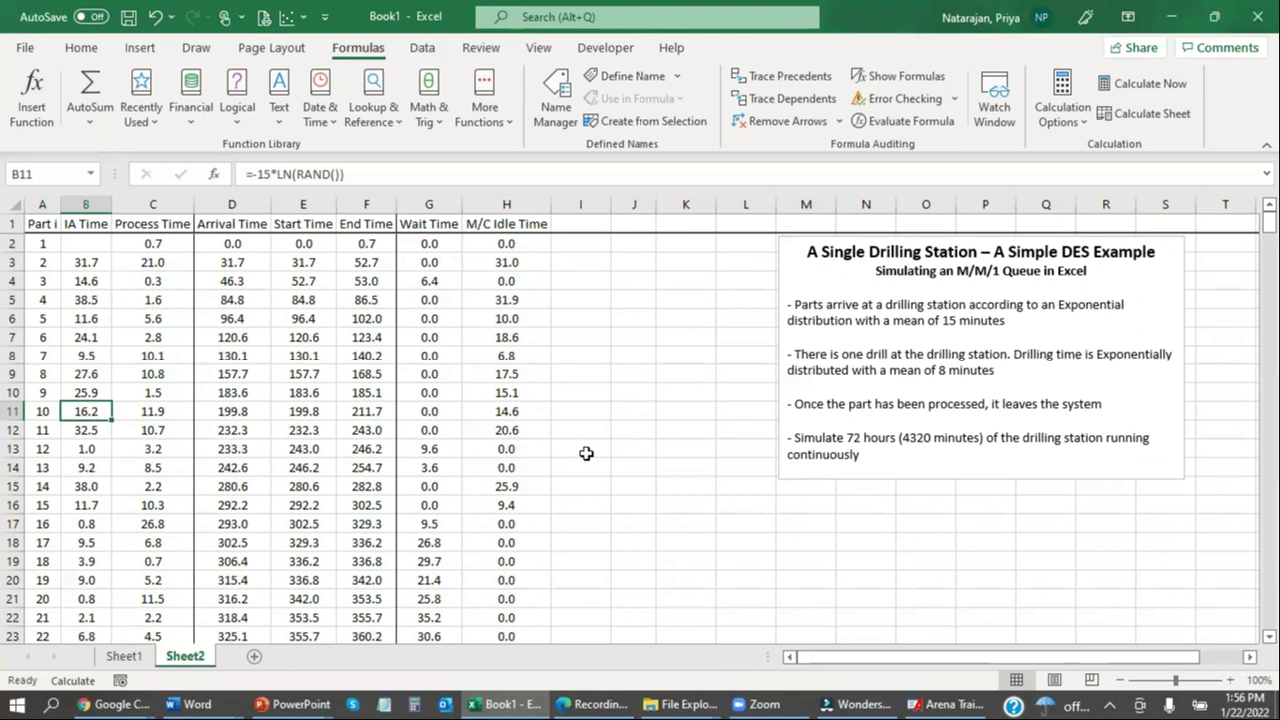
# Review the Wait Time and M/C Idle Time columns with their averages and sums
pyautogui.click(437, 202)
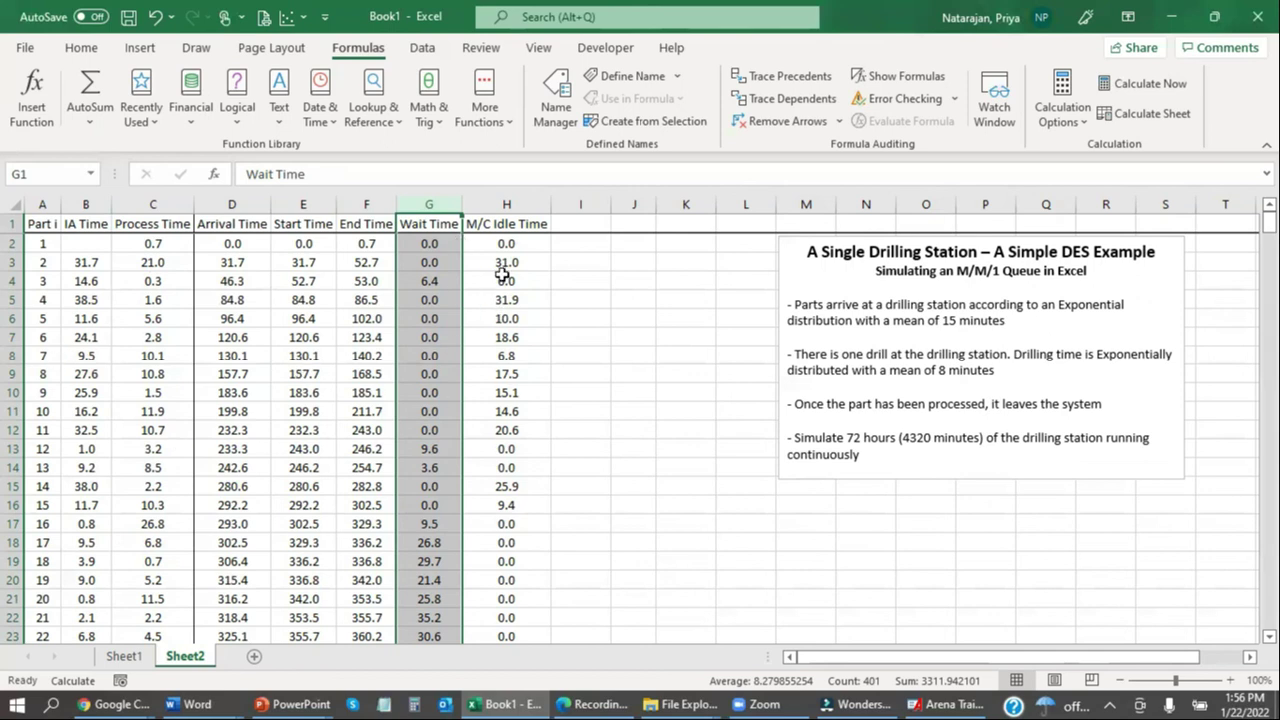
pyautogui.click(514, 204)
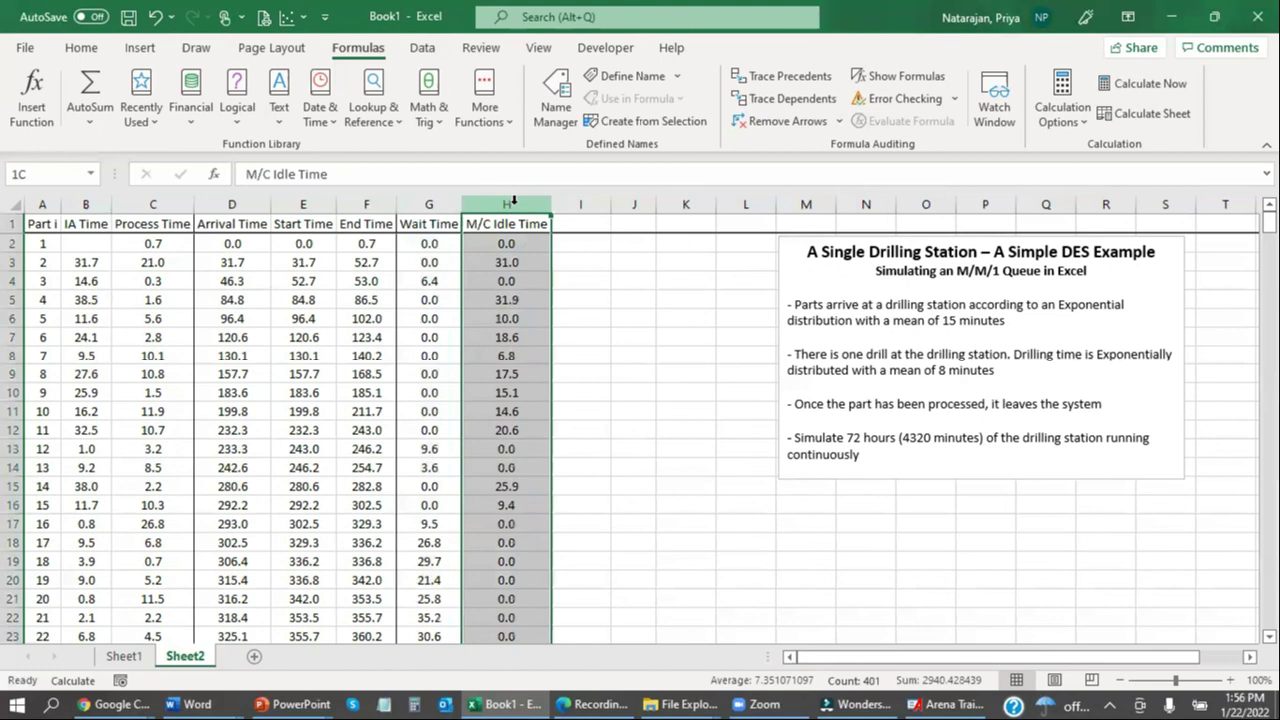
pyautogui.scroll(-2, 514, 543)
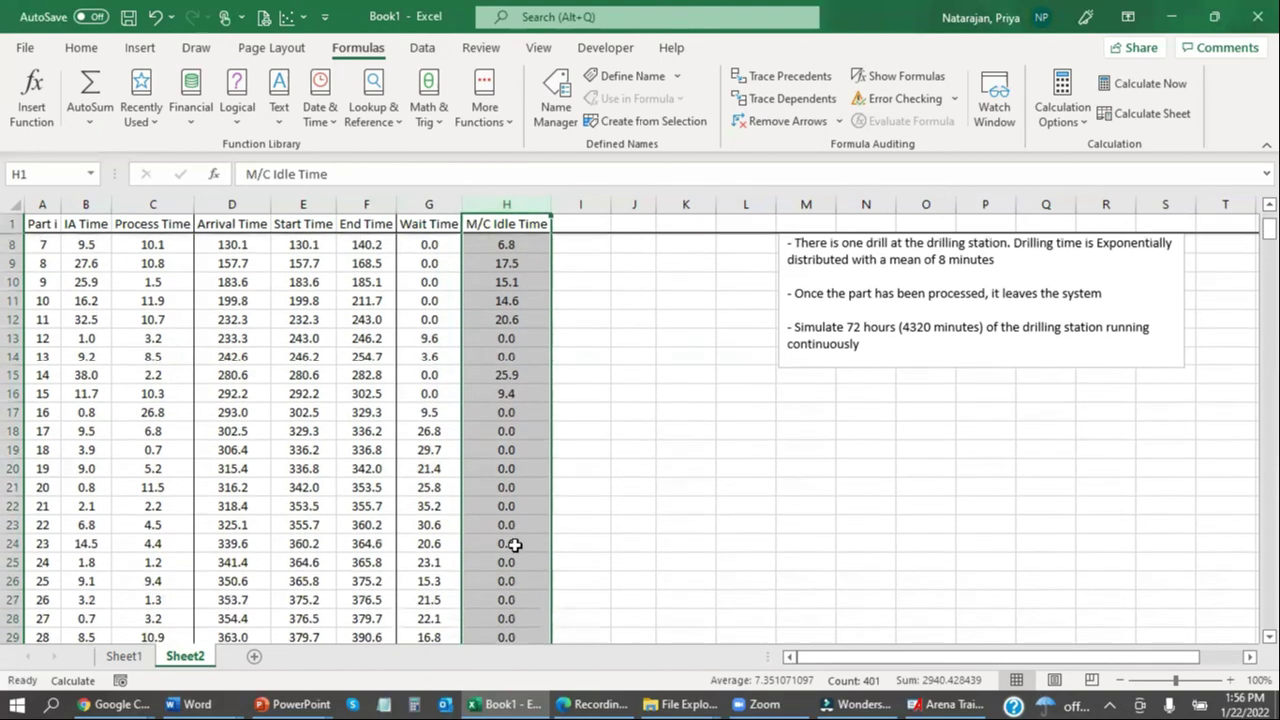
pyautogui.scroll(1, 503, 543)
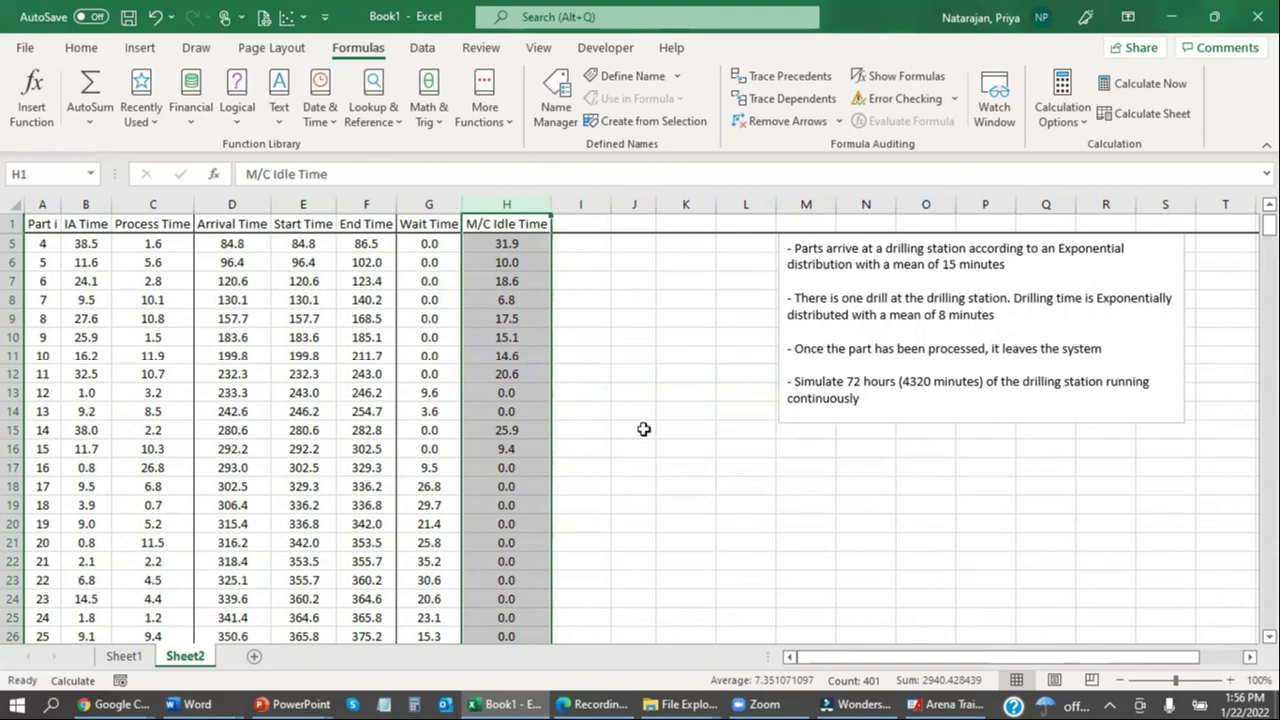
pyautogui.click(649, 371)
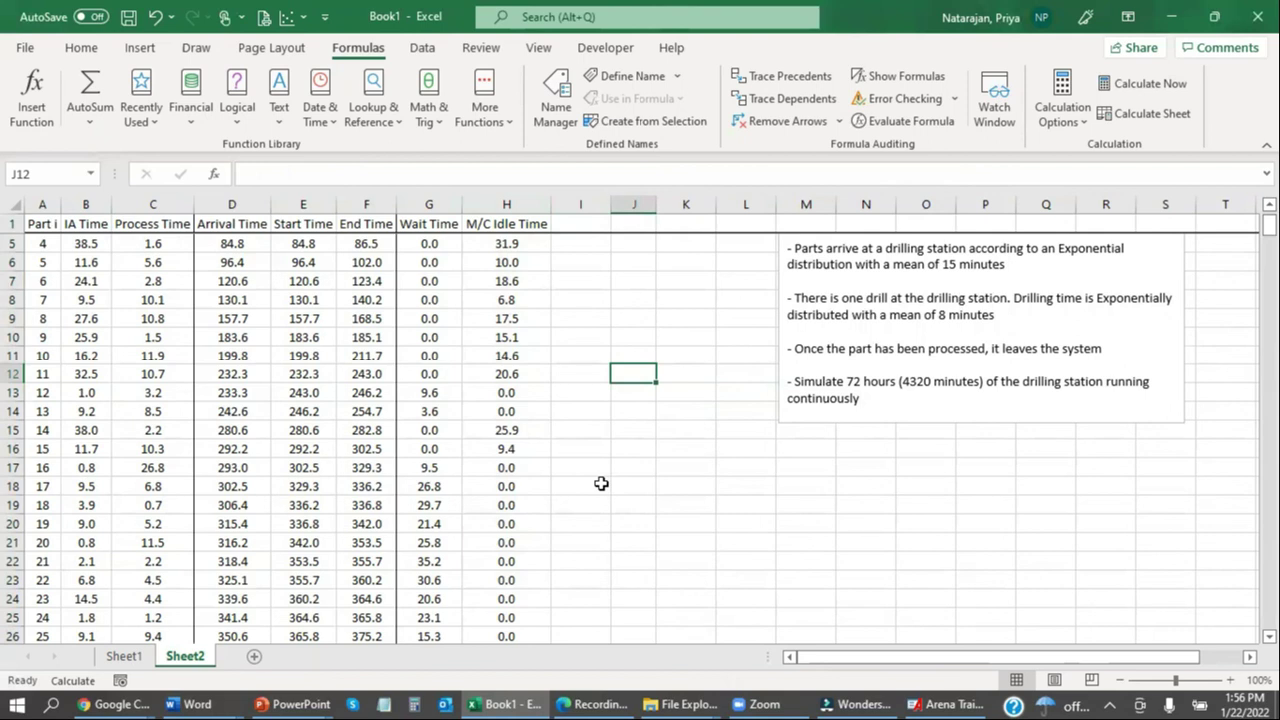
pyautogui.scroll(1, 601, 402)
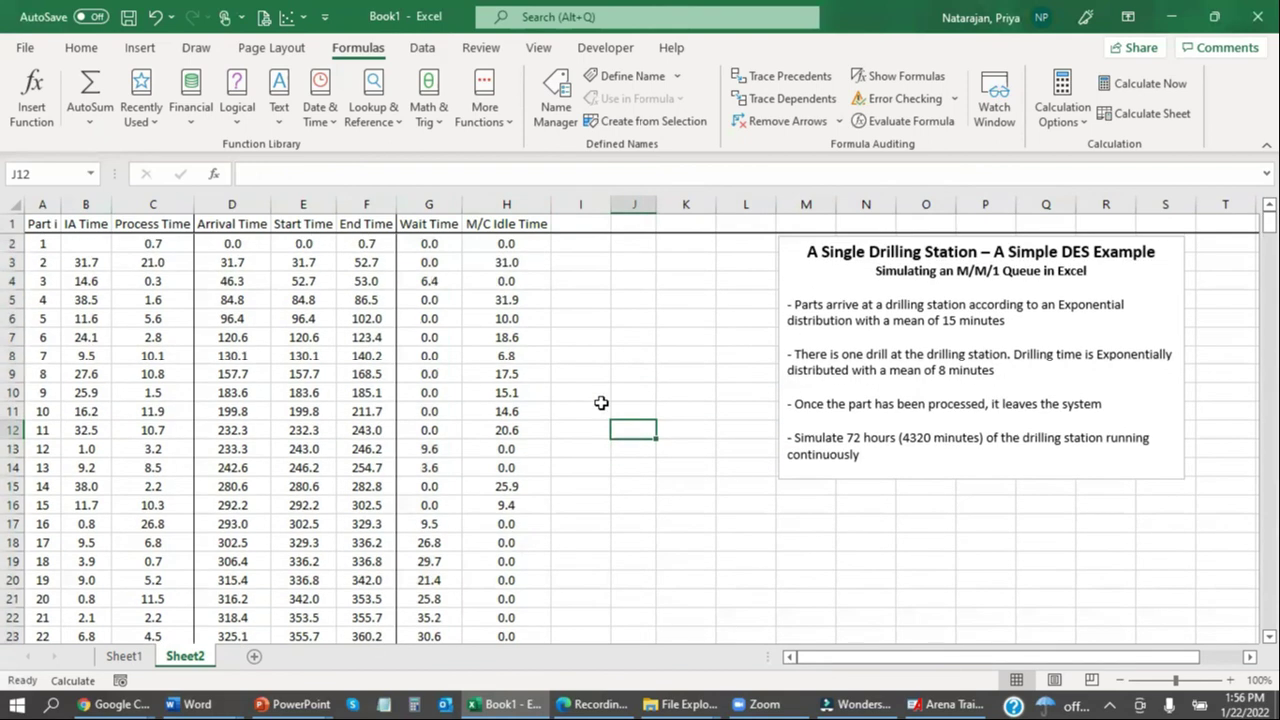